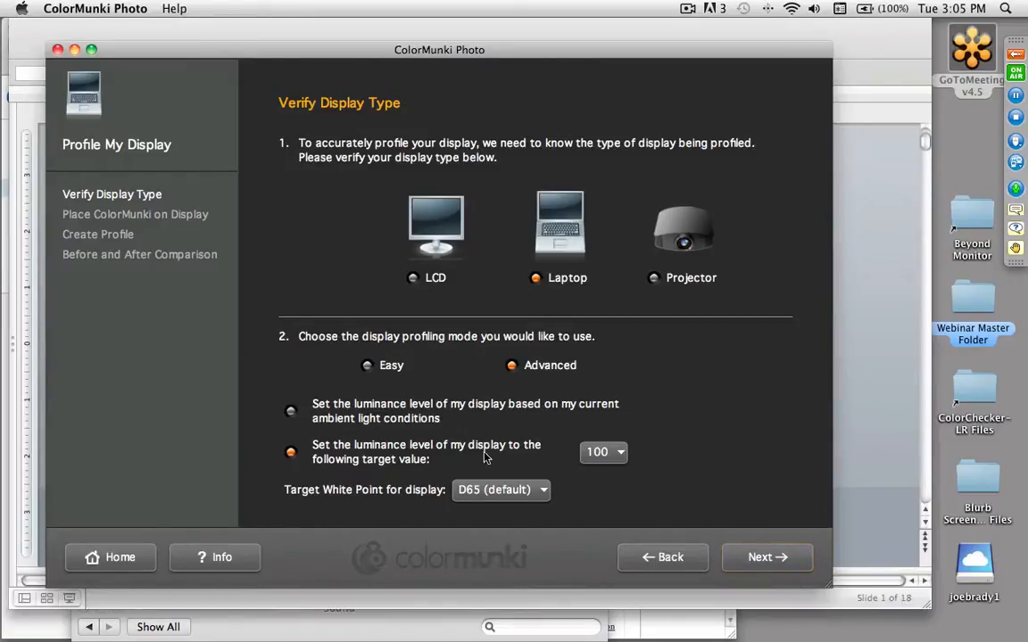
- Keep the target luminance at 100 and the white point at D65 (default), and start the laptop display measurement
{"action": "left_click", "coordinate": [616, 453]}
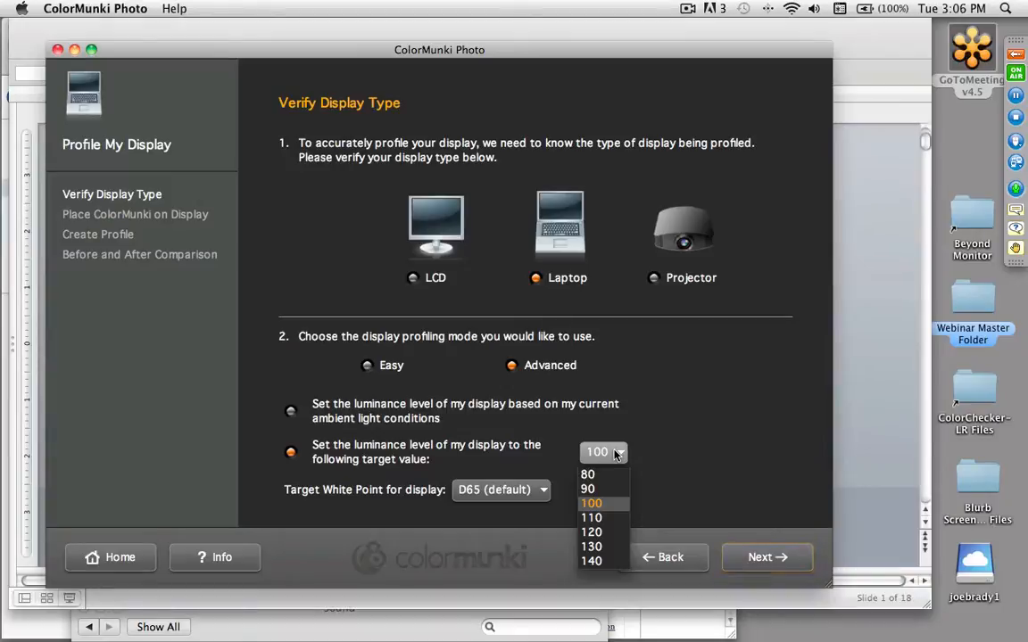
{"action": "key", "text": "XF86MonBrightnessUp"}
{"action": "left_click", "coordinate": [633, 435]}
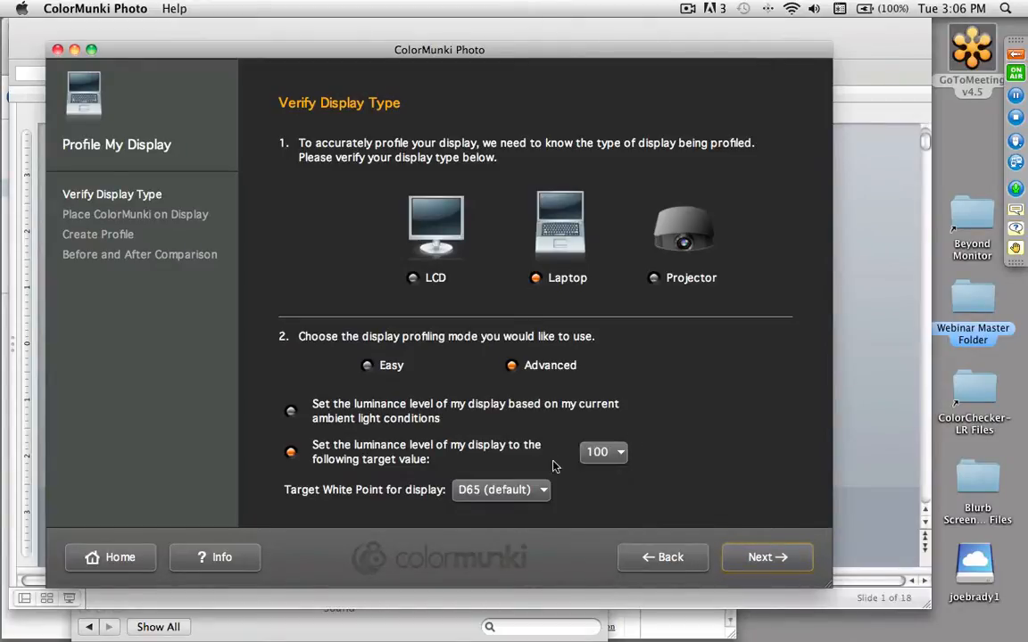
{"action": "left_click", "coordinate": [509, 491]}
{"action": "left_click", "coordinate": [511, 496]}
{"action": "left_click", "coordinate": [757, 562]}
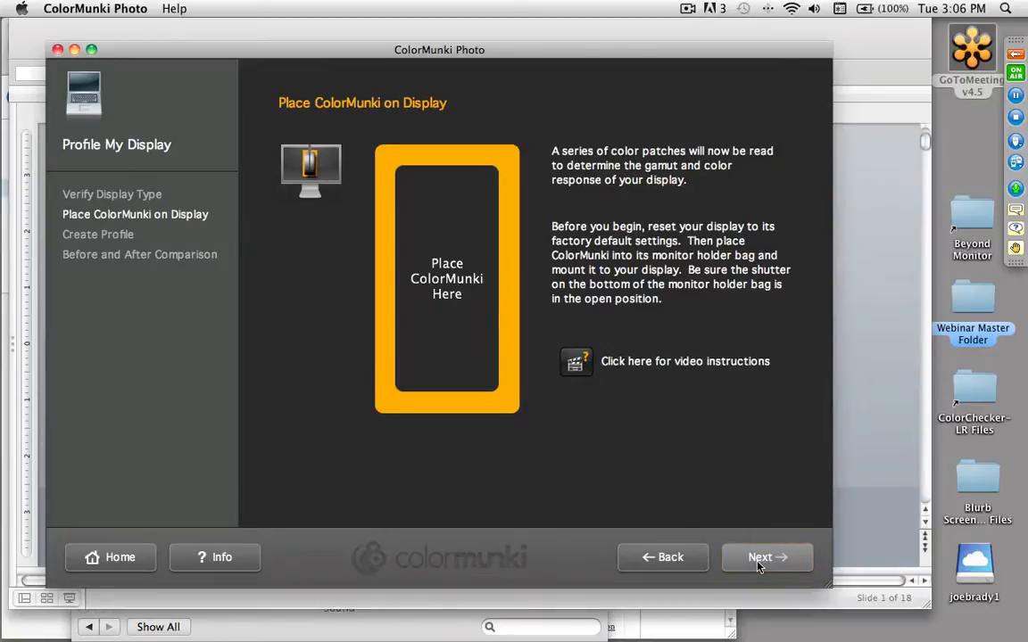
{"action": "left_click", "coordinate": [757, 562]}
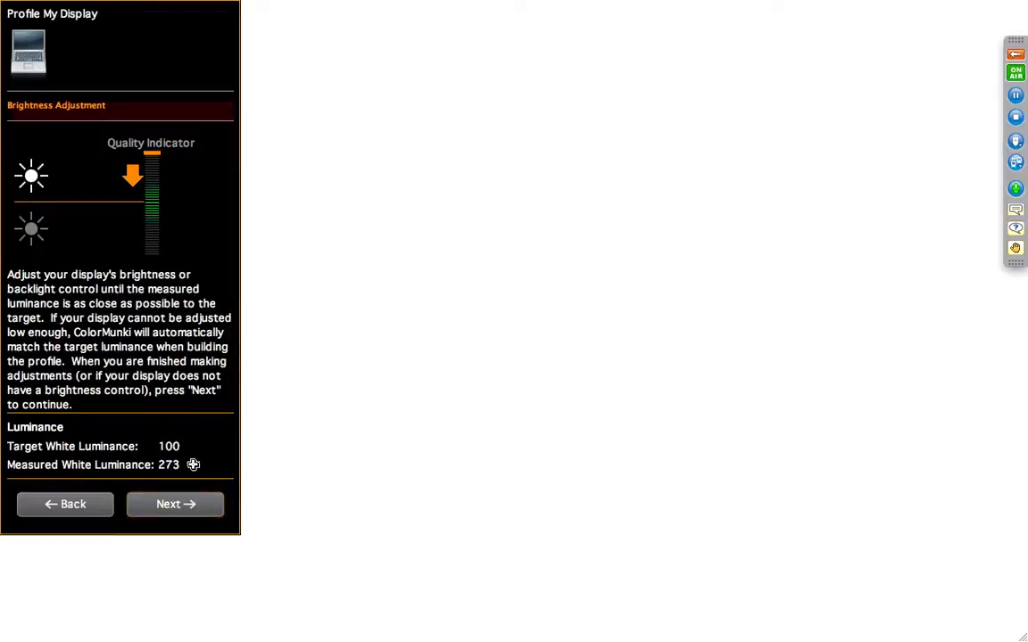
- Lower the display brightness until the measured white luminance is close to the target of 100, and continue the profiling measurement
{"action": "key", "text": "F1"}
{"action": "key", "text": "F1"}
{"action": "key", "text": "F1"}
{"action": "key", "text": "F1"}
{"action": "key", "text": "XF86MonBrightnessDown"}
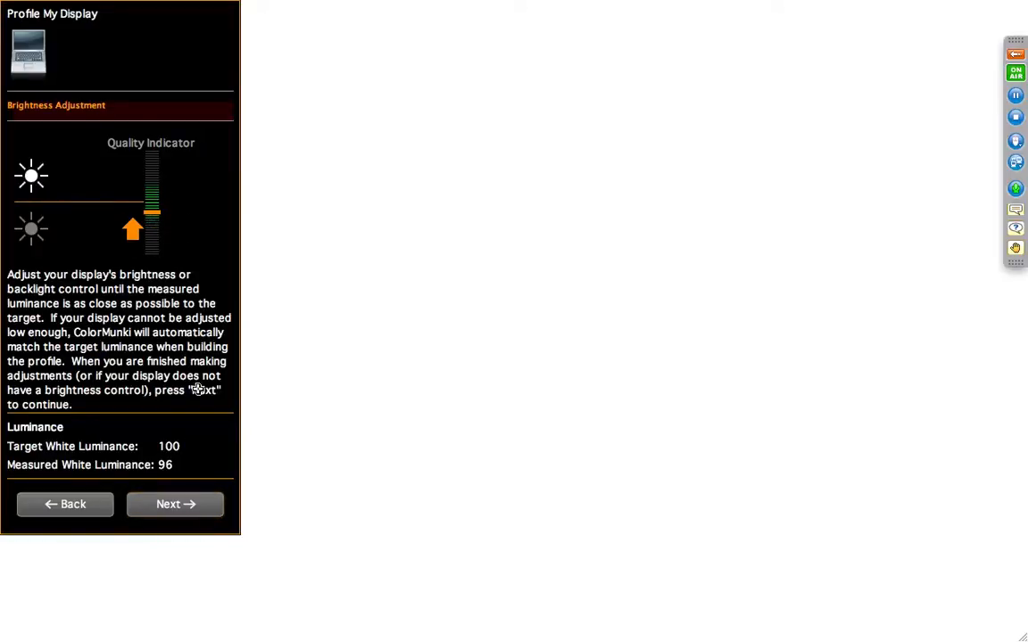
{"action": "left_click", "coordinate": [185, 505]}
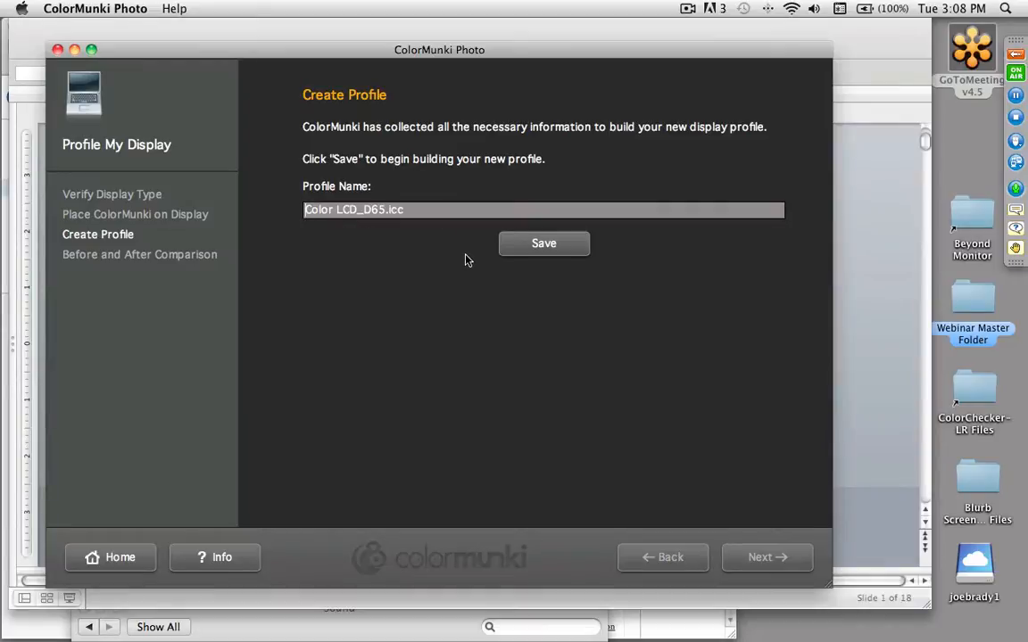
- Save the display profile as Color LCD_D65.icc and turn off the weekly re-profiling reminder
{"action": "left_click", "coordinate": [543, 244]}
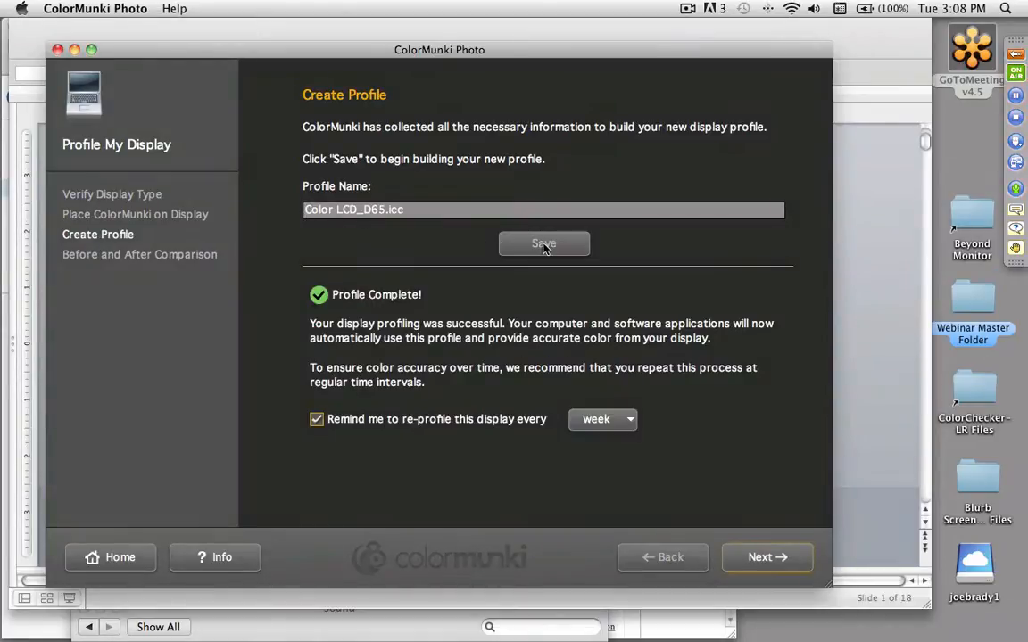
{"action": "left_click", "coordinate": [625, 420]}
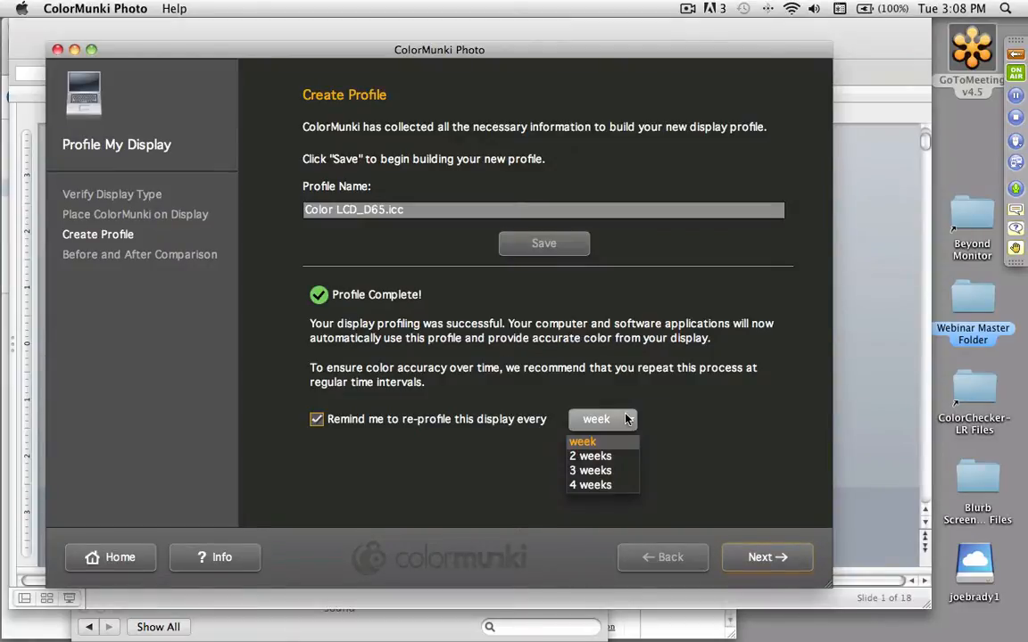
{"action": "left_click", "coordinate": [318, 421]}
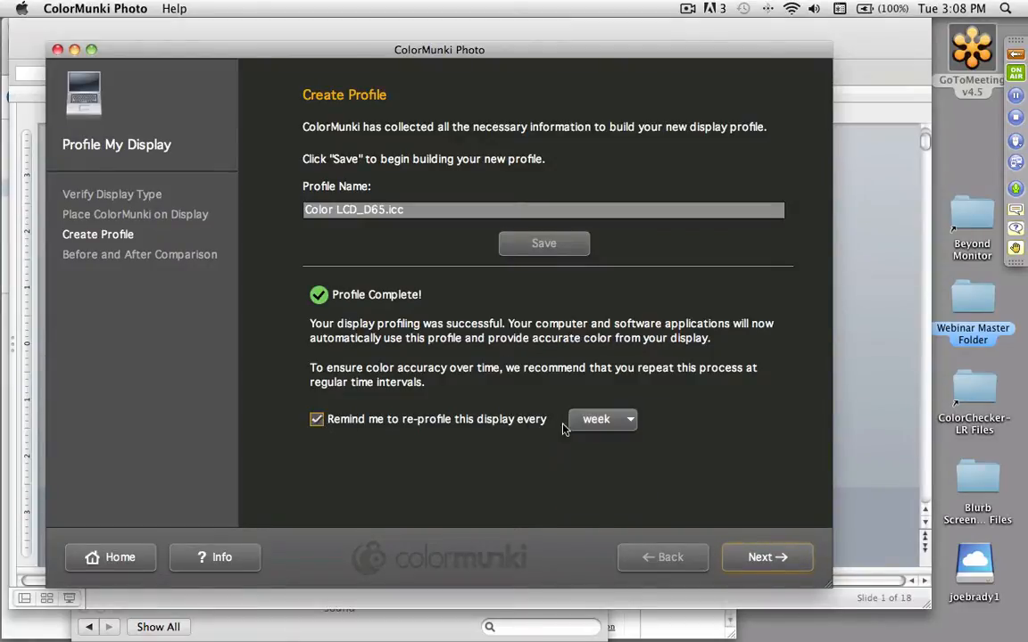
{"action": "left_click", "coordinate": [317, 420]}
{"action": "left_click", "coordinate": [769, 557]}
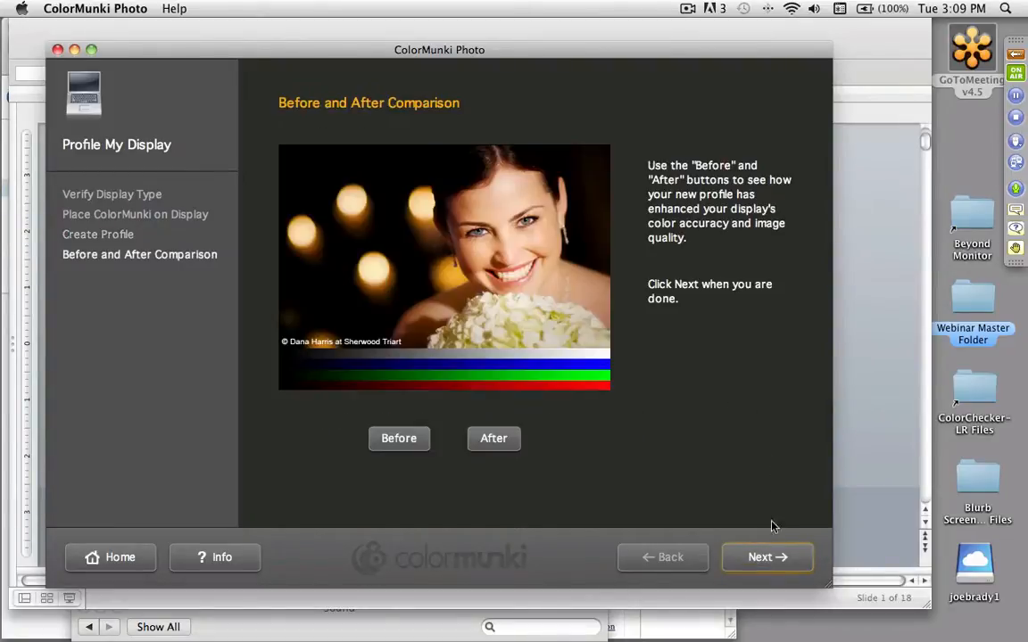
- Compare the sample photo before and after profiling, and finish the display profiling workflow
{"action": "left_click", "coordinate": [397, 442]}
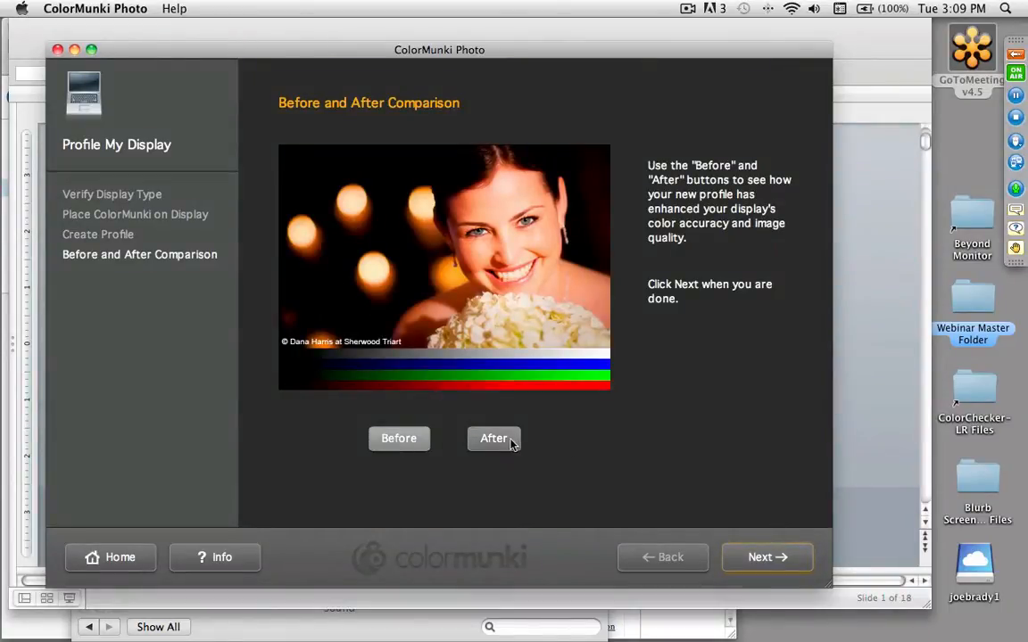
{"action": "left_click", "coordinate": [479, 441]}
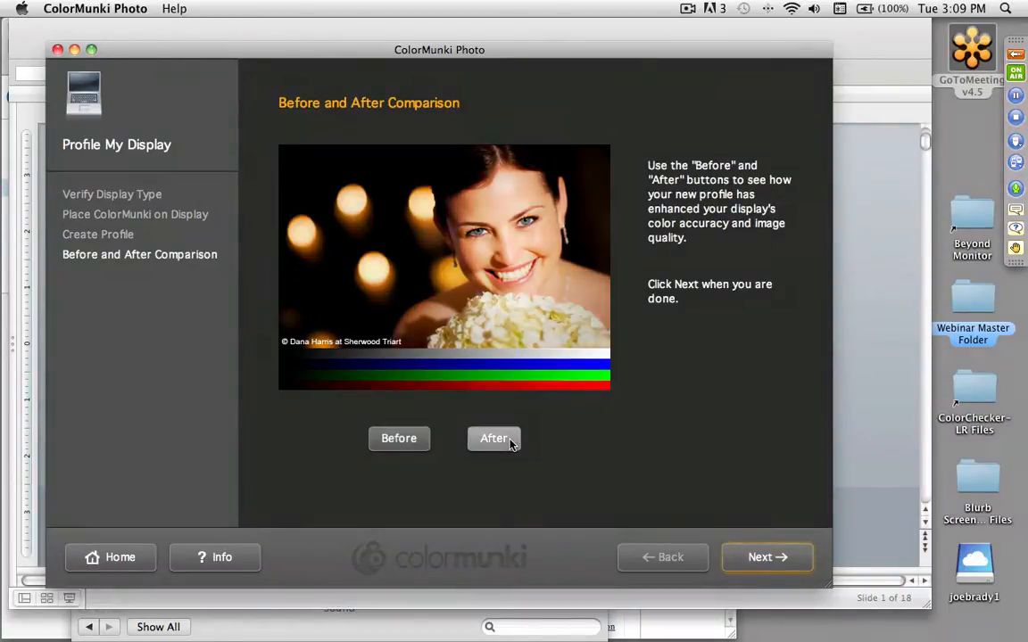
{"action": "left_click", "coordinate": [408, 438]}
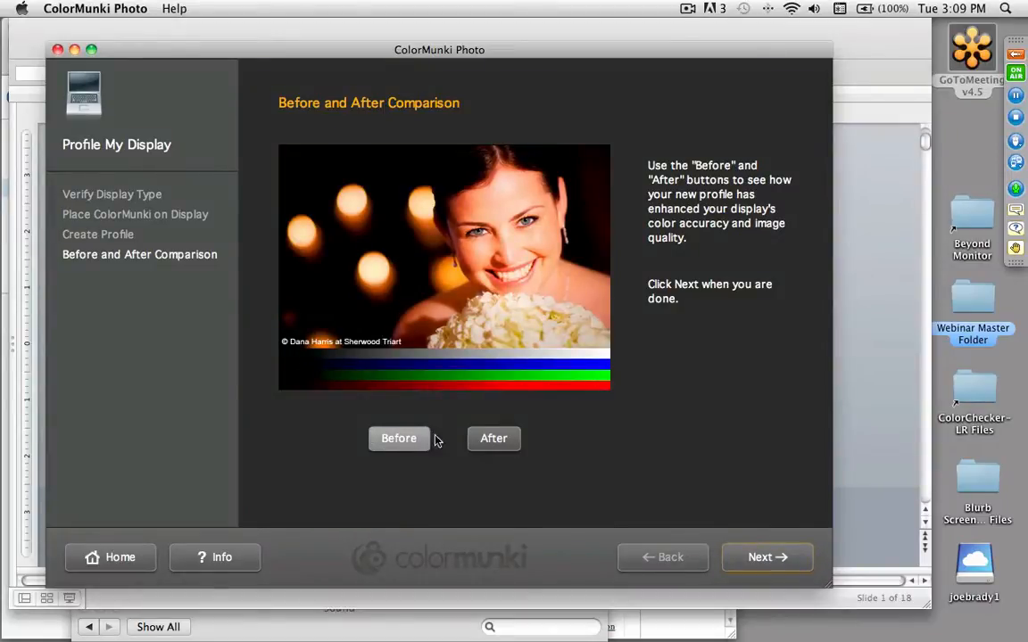
{"action": "left_click", "coordinate": [488, 443]}
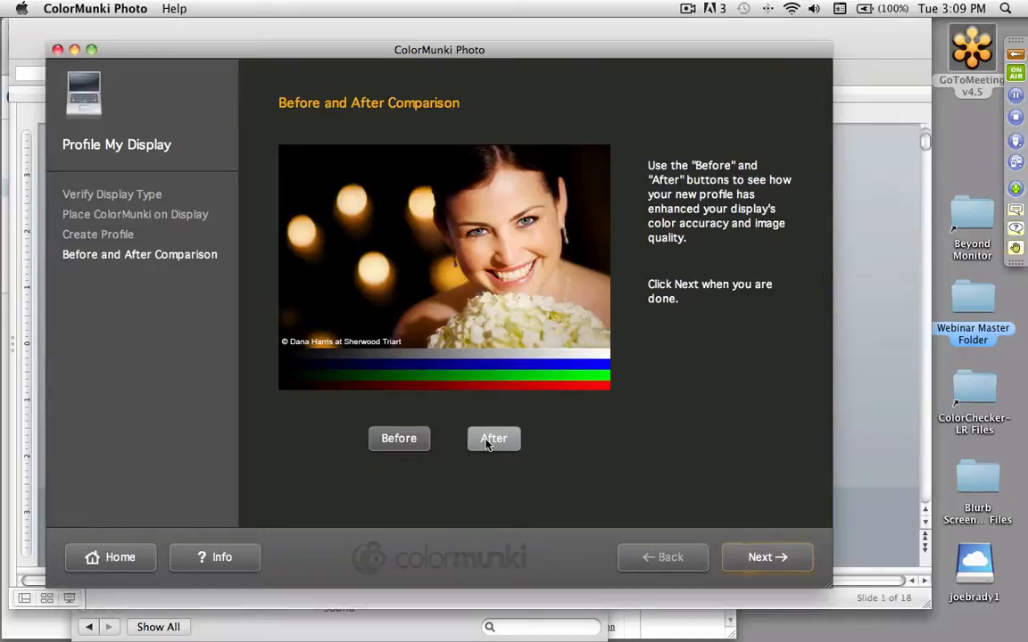
{"action": "left_click", "coordinate": [758, 555]}
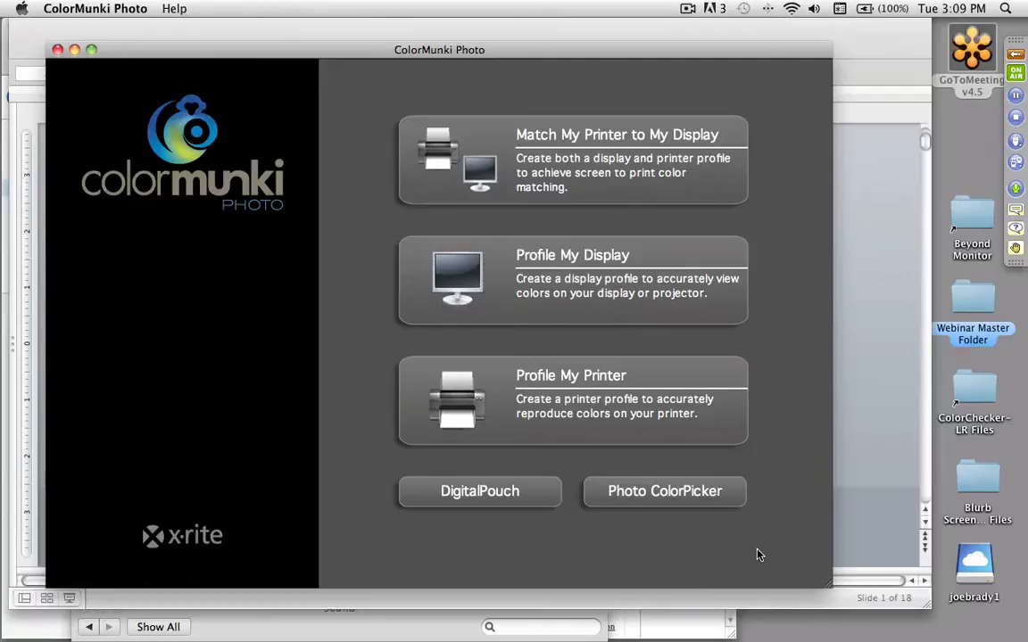
- Switch to the slide presentation and advance to the "Great Color at Capture" slide
{"action": "key", "text": "super+Tab"}
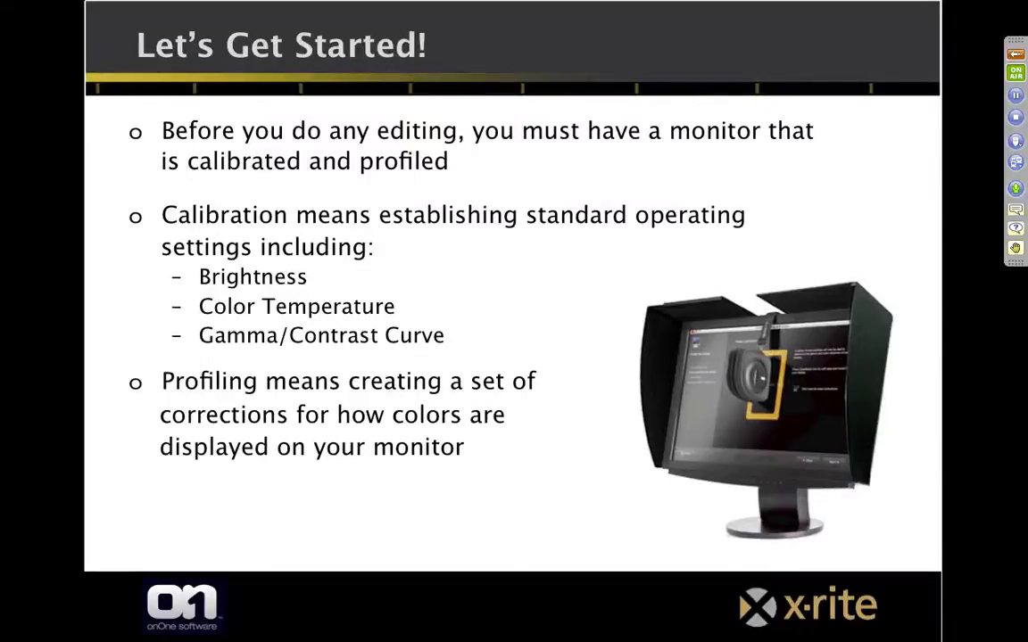
{"action": "key", "text": "Right"}
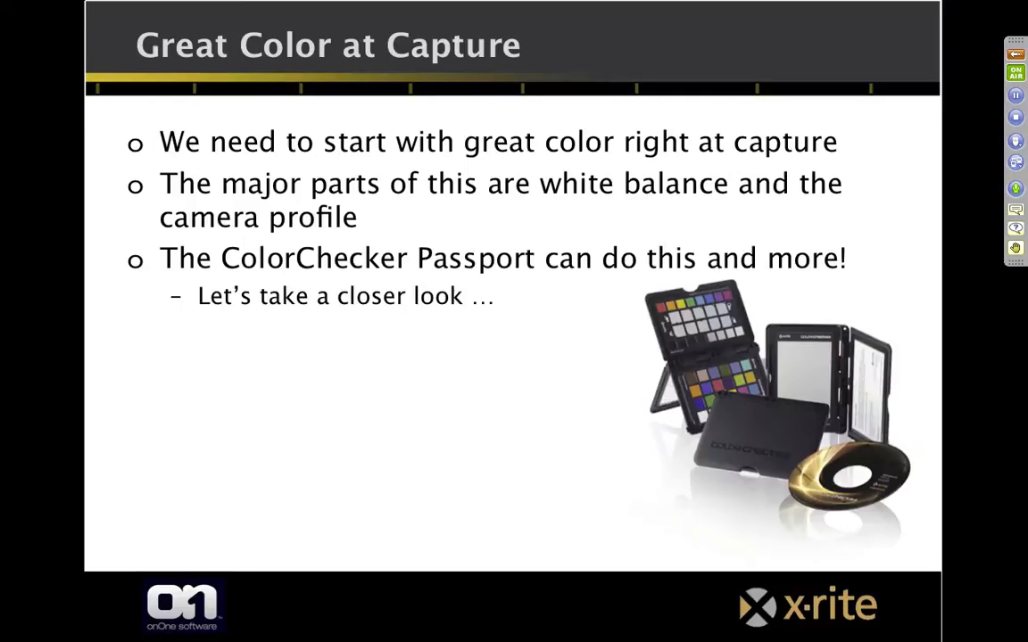
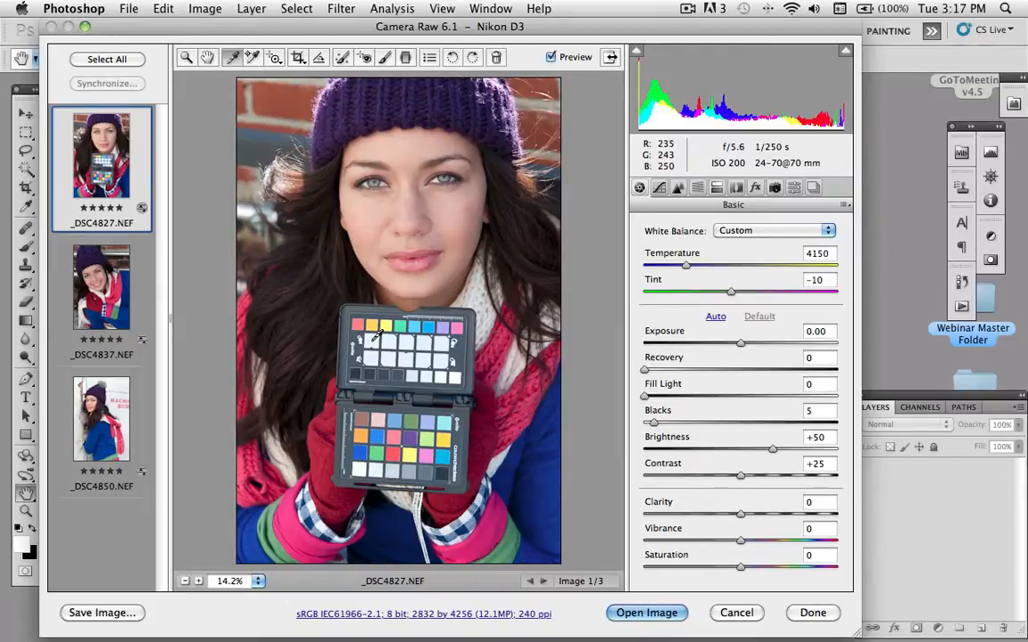
- Set the white balance of _DSC4827.NEF from the color chart's white balance patches and save the photo as onOne Target in Digital Negative format
{"action": "left_click", "coordinate": [375, 338]}
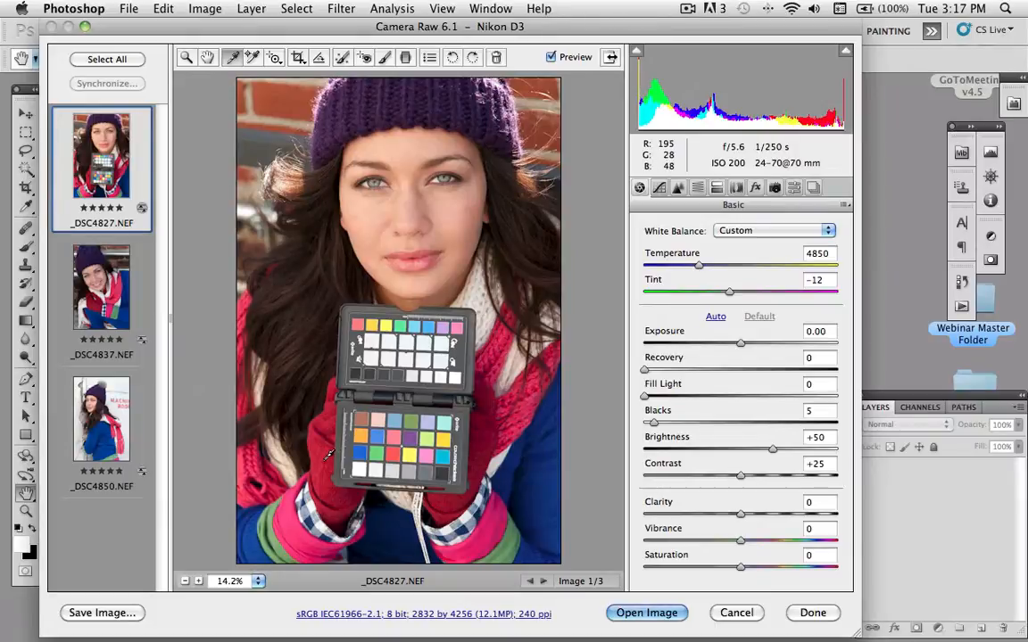
{"action": "left_click", "coordinate": [101, 613]}
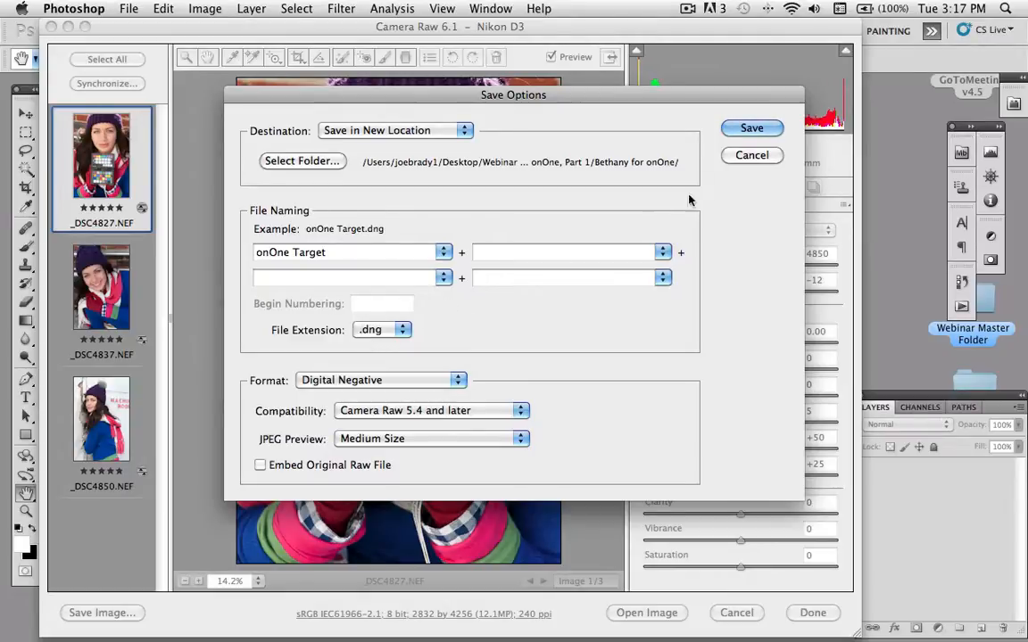
{"action": "left_click", "coordinate": [751, 130]}
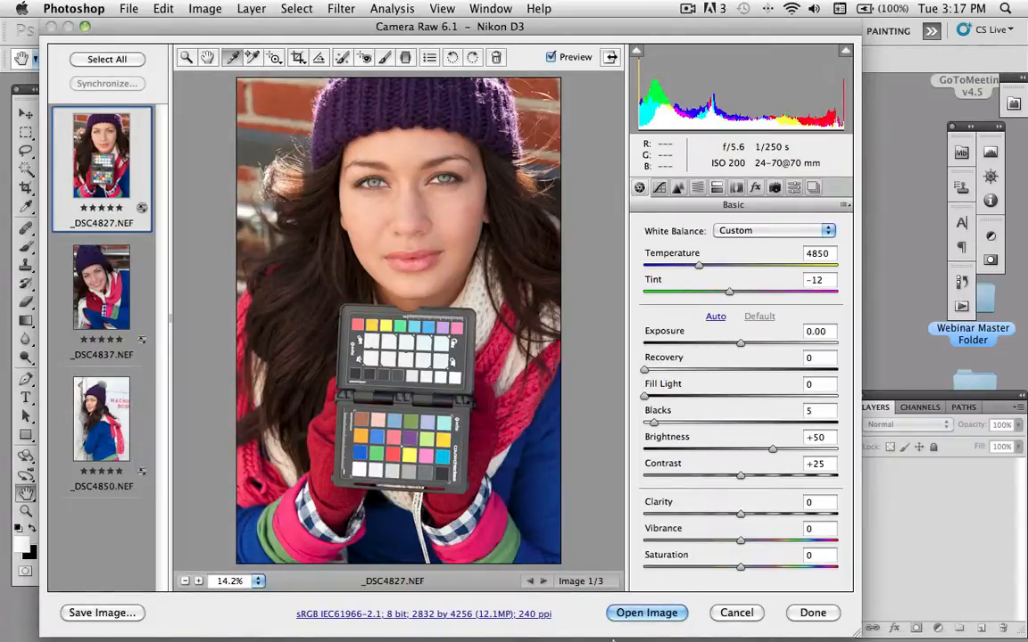
- Switch to ColorChecker Passport and open onOne Target_2.dng from the Bethany for onOne folder for single-illuminant DNG profiling
{"action": "left_click", "coordinate": [586, 606]}
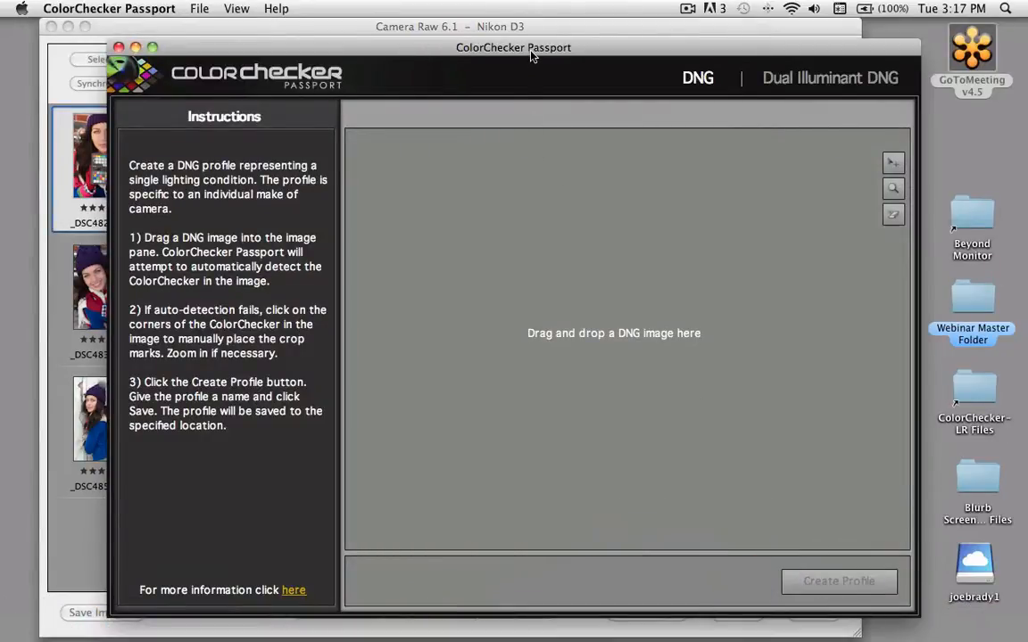
{"action": "left_click_drag", "start_coordinate": [531, 56], "coordinate": [497, 48]}
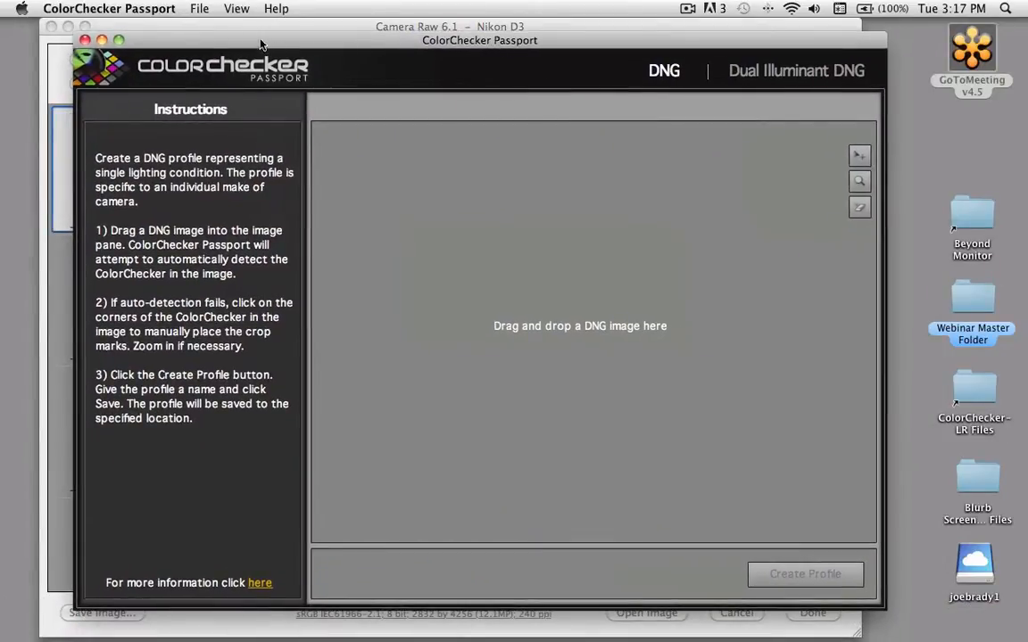
{"action": "left_click", "coordinate": [195, 9]}
{"action": "left_click", "coordinate": [218, 29]}
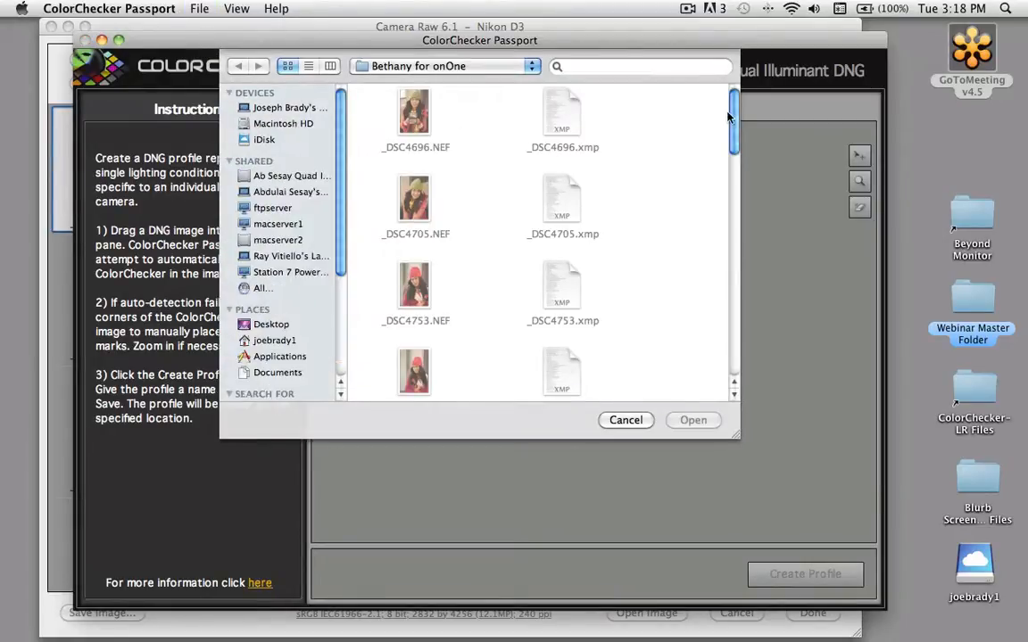
{"action": "scroll", "coordinate": [732, 361], "scroll_direction": "down", "scroll_amount": 10}
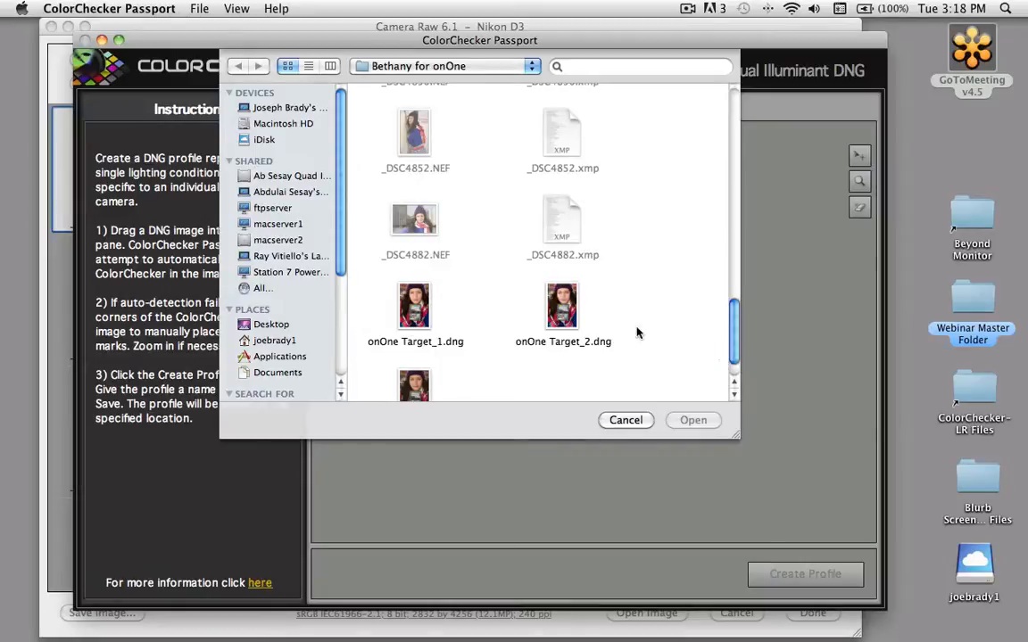
{"action": "left_click", "coordinate": [562, 307]}
{"action": "left_click", "coordinate": [693, 422]}
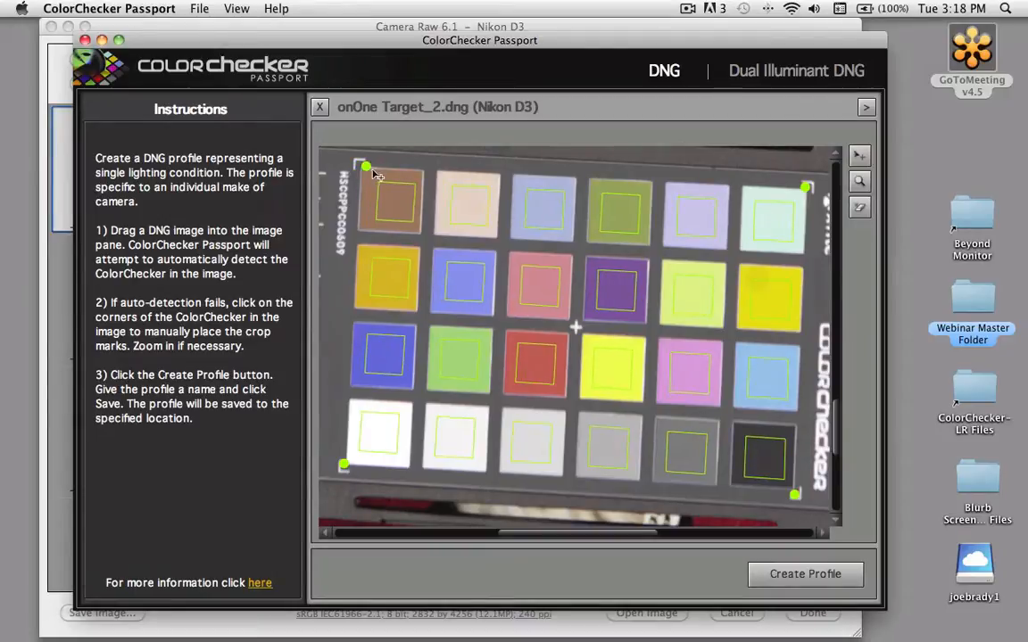
- Align the corner mark beside the chart's brown patch, create the camera profile onOne PM.dcp in CameraProfiles, and close ColorChecker Passport
{"action": "left_click_drag", "start_coordinate": [365, 169], "coordinate": [360, 164]}
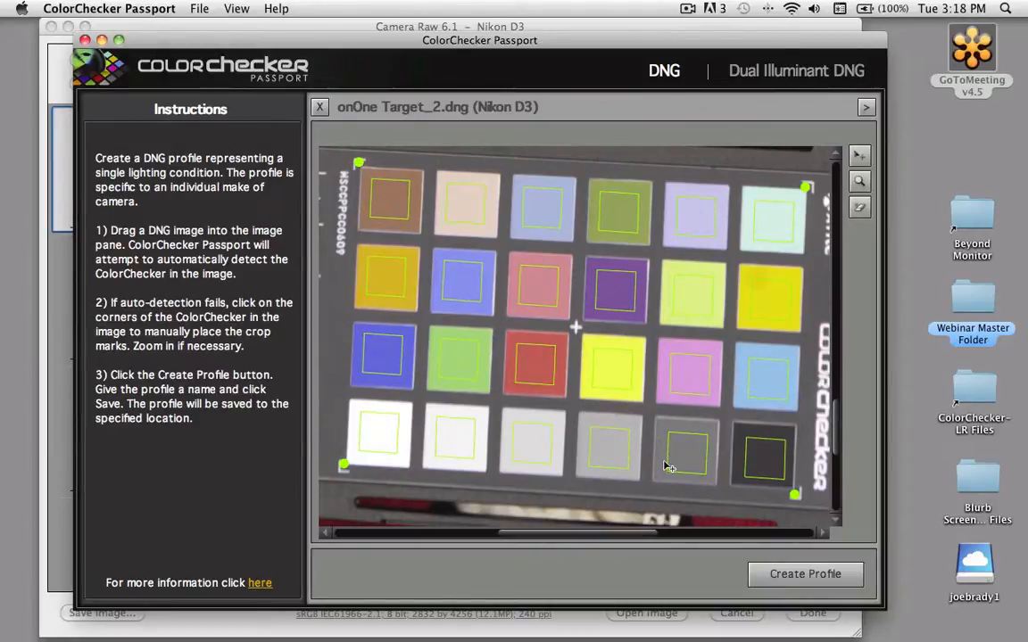
{"action": "left_click", "coordinate": [806, 573]}
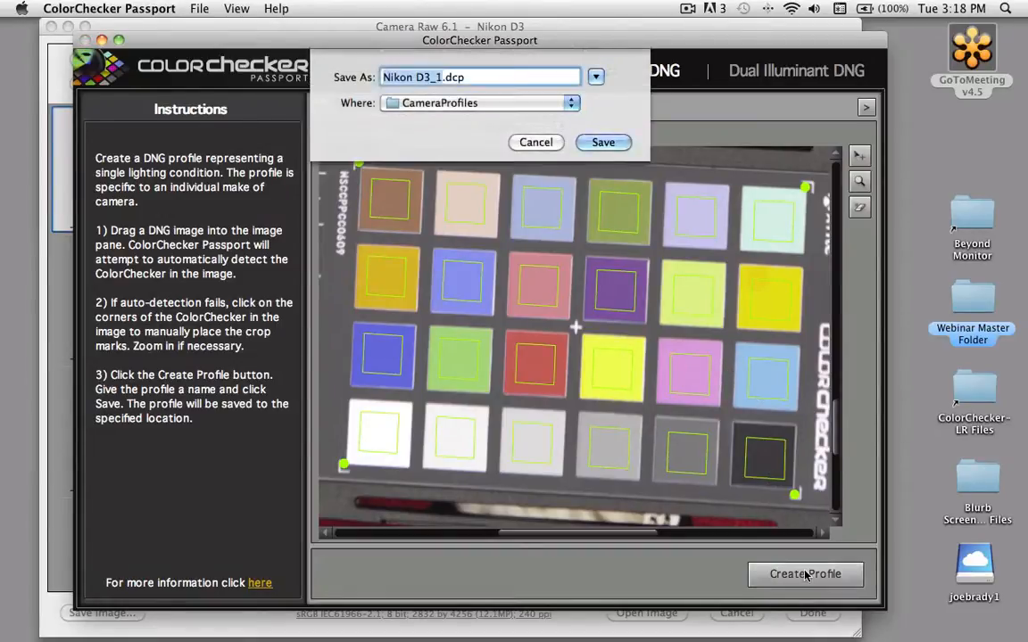
{"action": "type", "text": "onOne"}
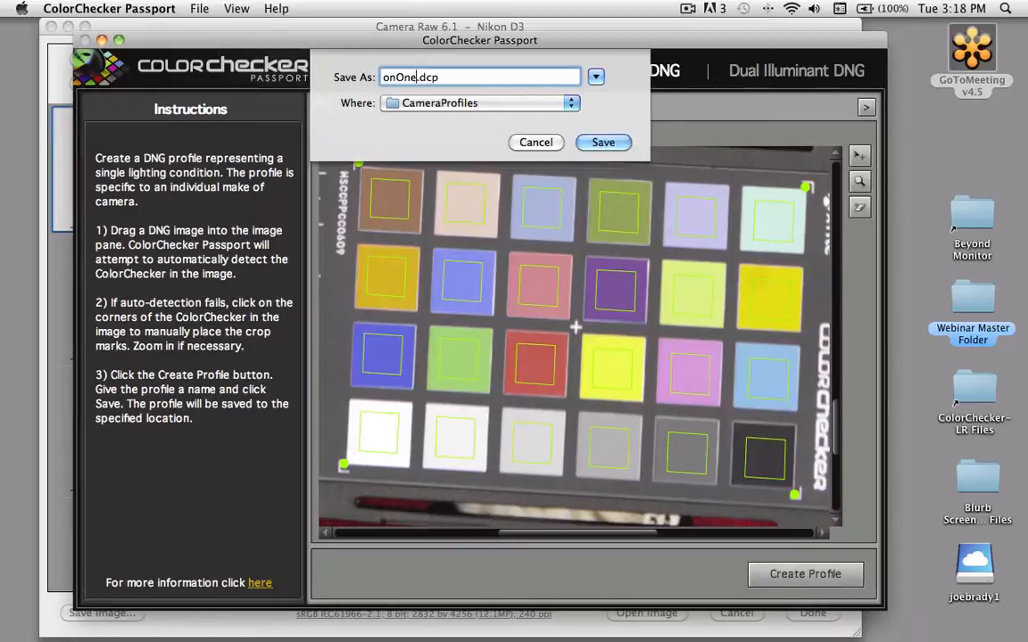
{"action": "type", "text": " PM"}
{"action": "left_click", "coordinate": [602, 143]}
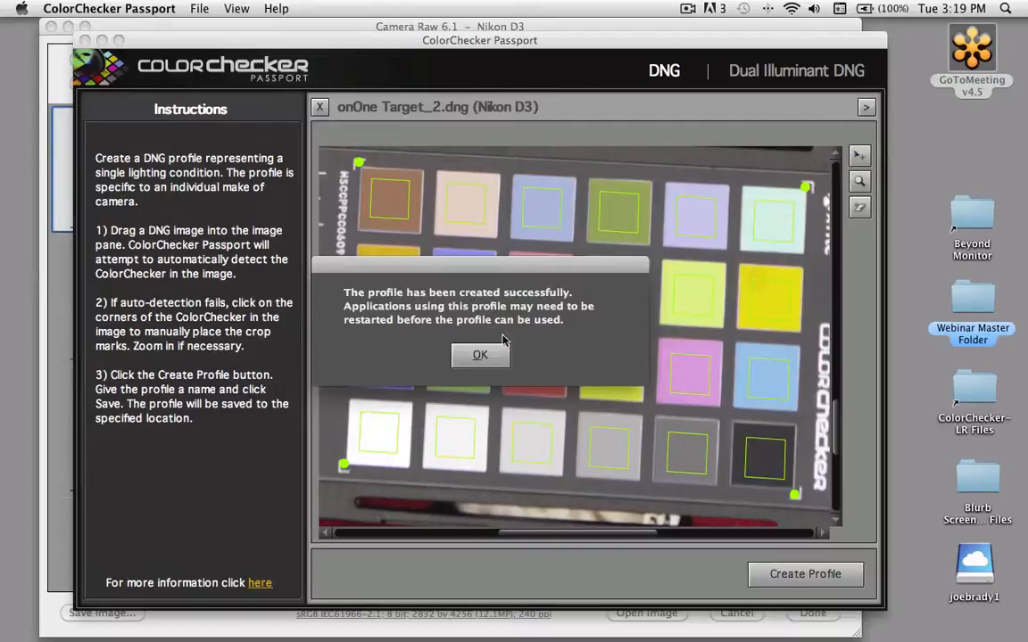
{"action": "left_click", "coordinate": [479, 361]}
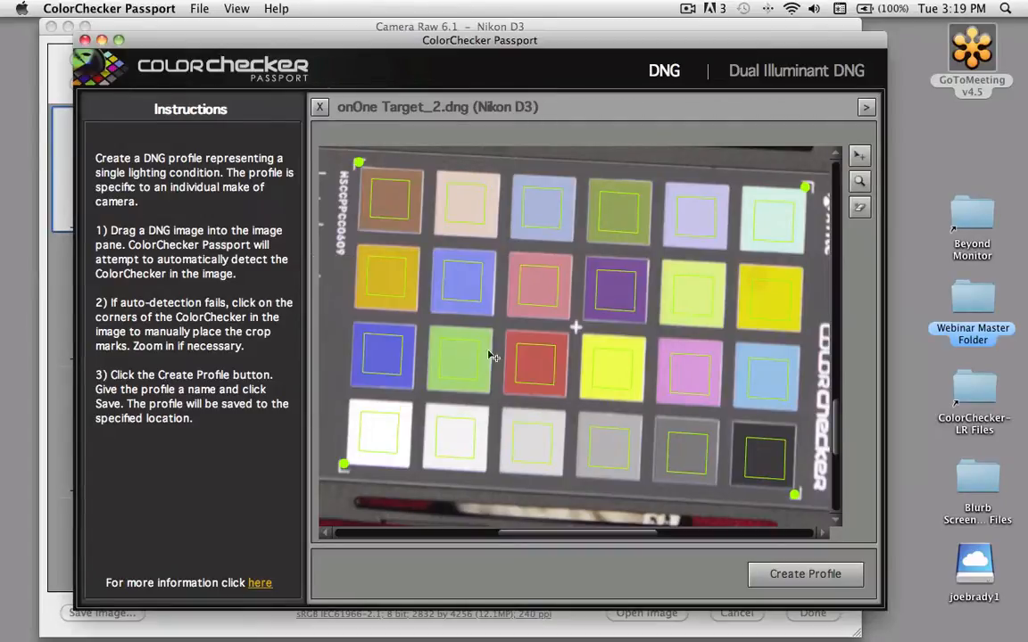
{"action": "left_click", "coordinate": [85, 40]}
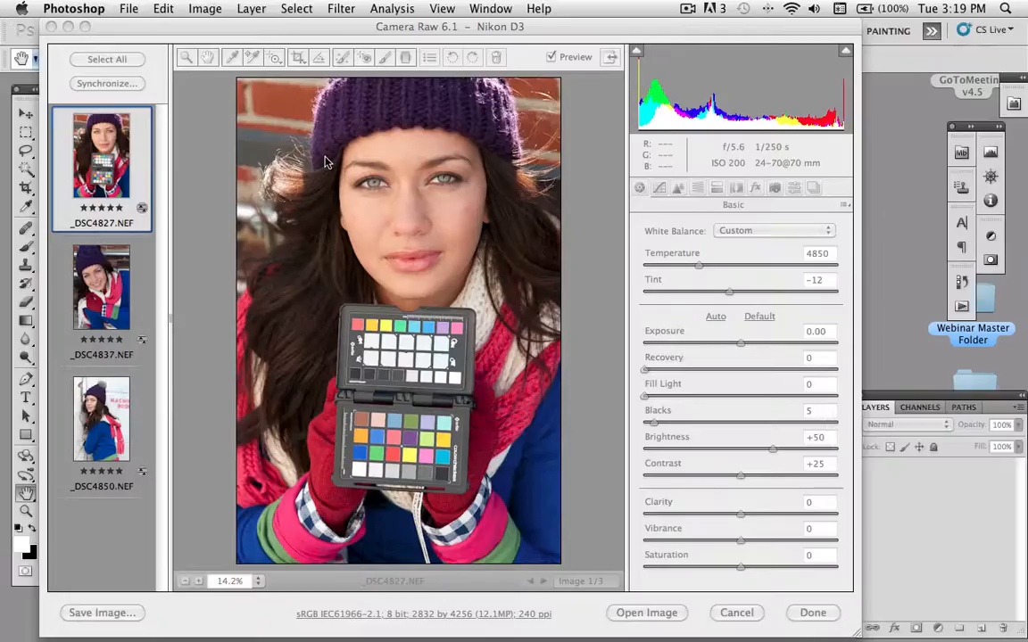
- Apply the onOne PM camera profile to _DSC4827.NEF in Camera Calibration, with the color chart in close view
{"action": "left_click", "coordinate": [775, 189]}
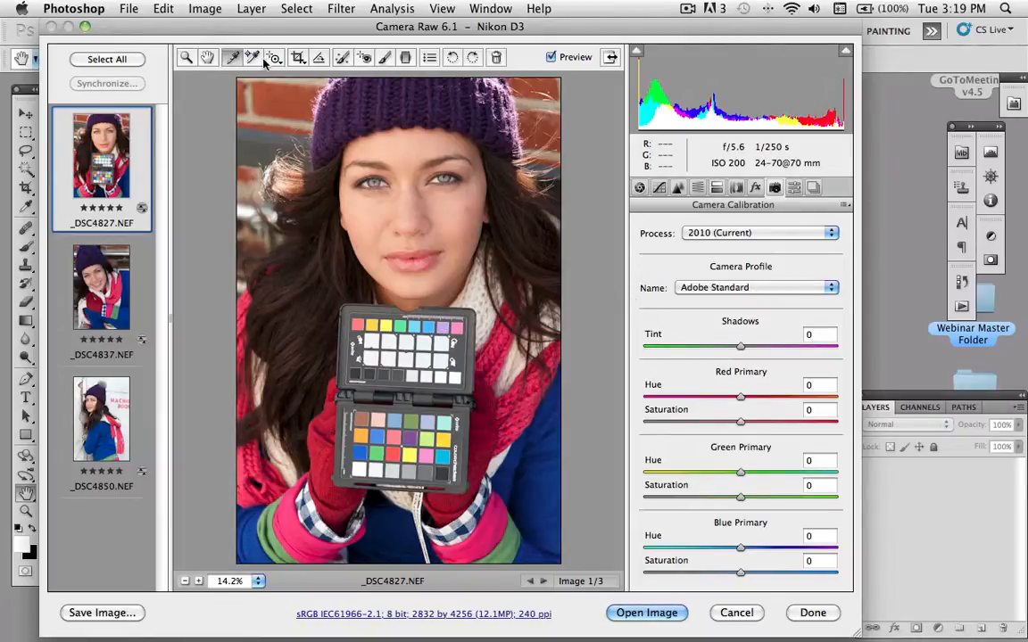
{"action": "left_click", "coordinate": [199, 581]}
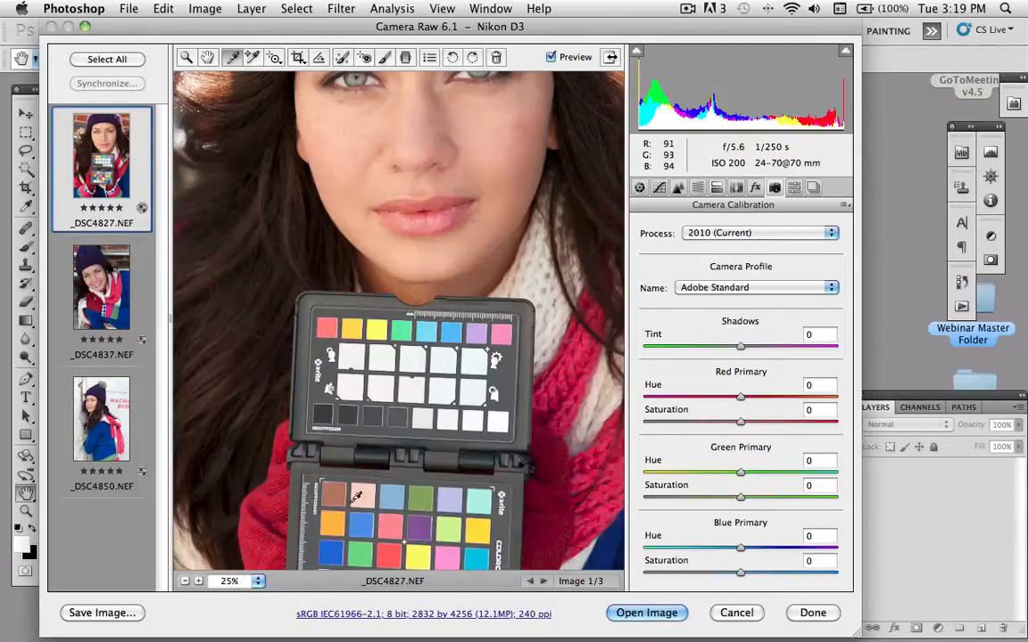
{"action": "left_click_drag", "start_coordinate": [377, 485], "coordinate": [390, 331]}
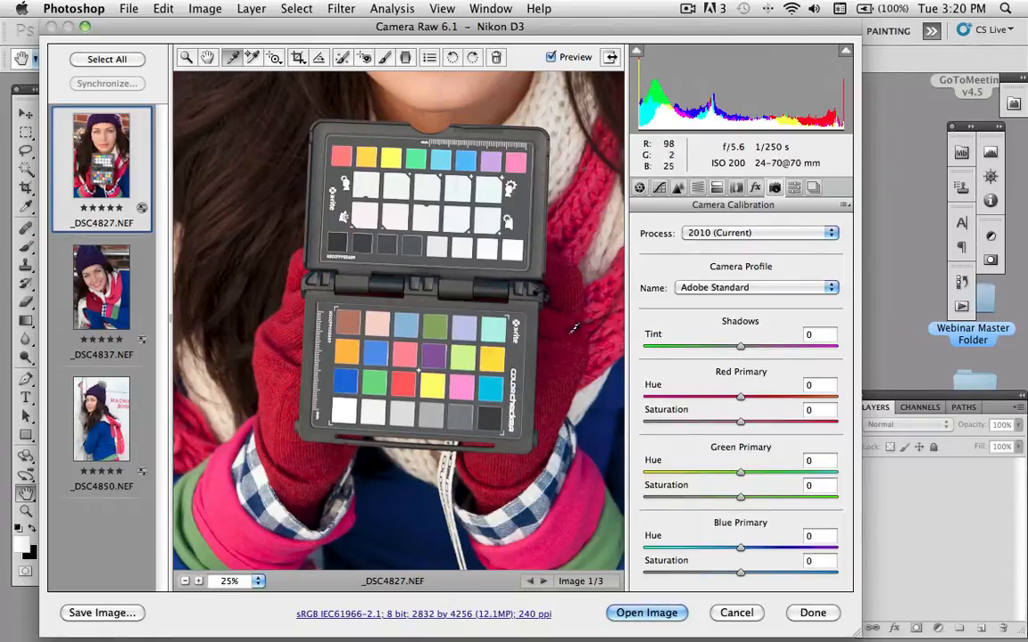
{"action": "left_click", "coordinate": [763, 290]}
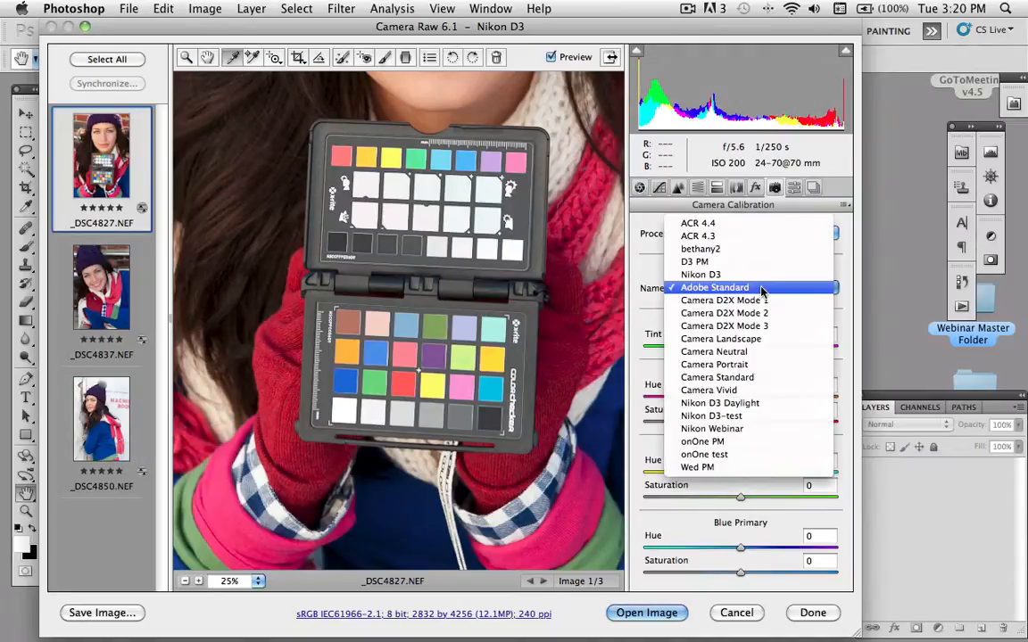
{"action": "left_click", "coordinate": [729, 444]}
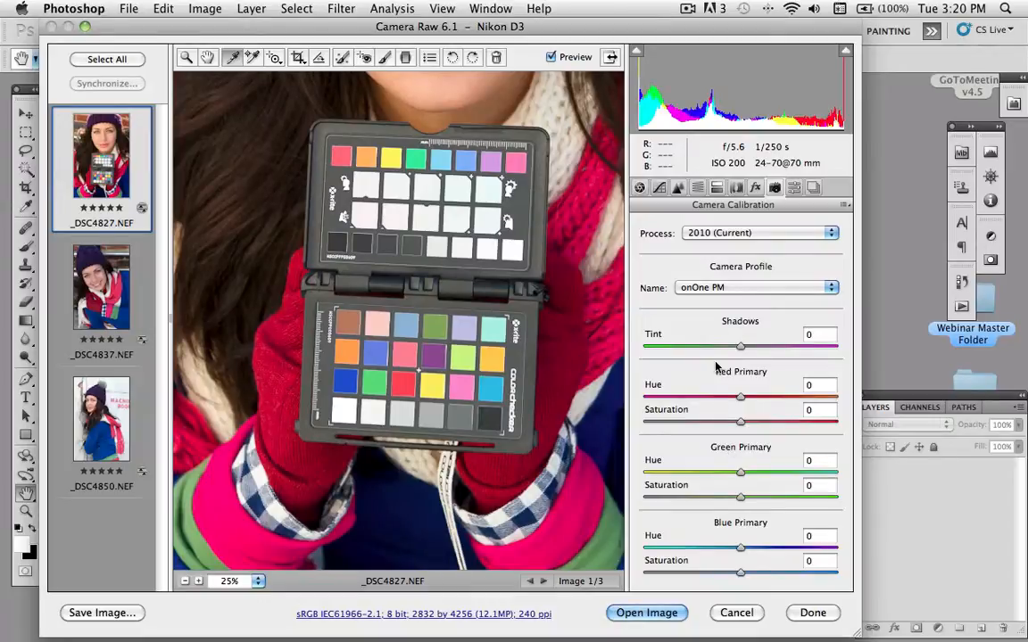
- Compare the chart's color patches under Adobe Standard and onOne PM, ending on the onOne PM profile
{"action": "left_click", "coordinate": [700, 288]}
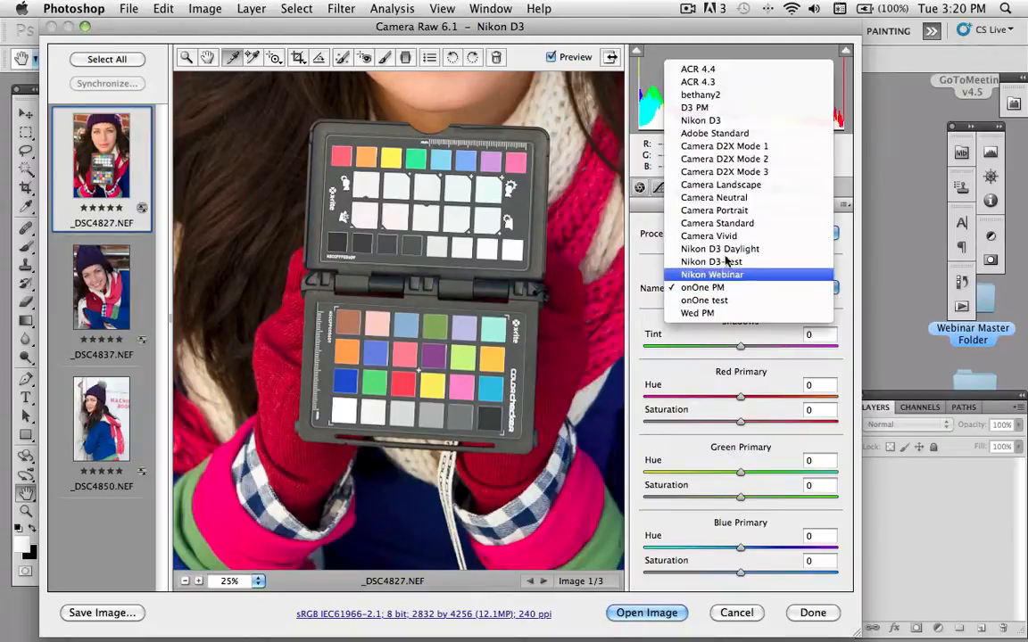
{"action": "left_click", "coordinate": [723, 133]}
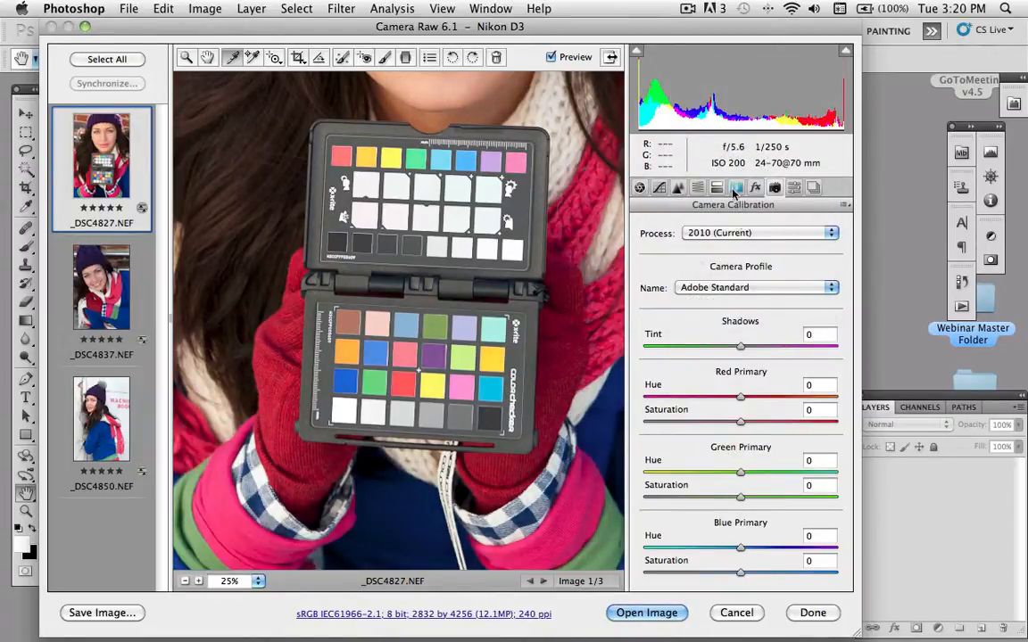
{"action": "left_click", "coordinate": [714, 287]}
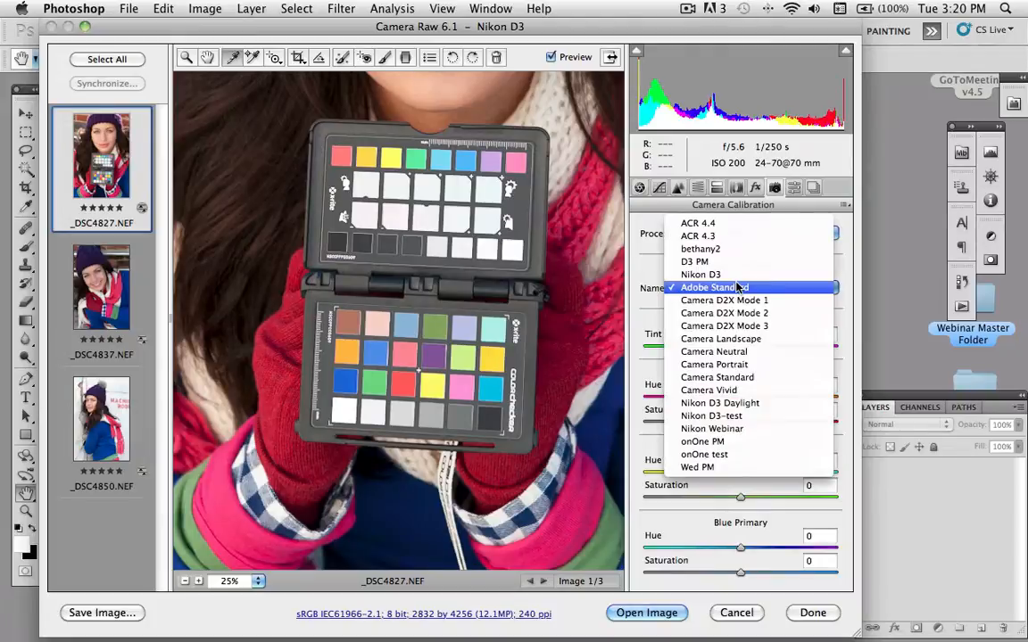
{"action": "left_click", "coordinate": [749, 444]}
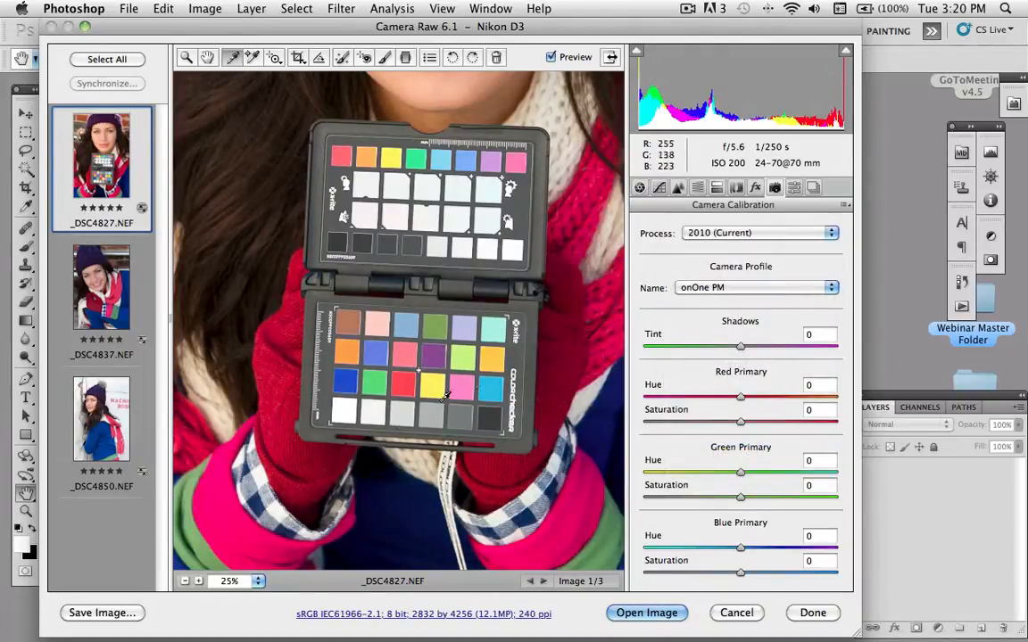
- Compare the whole portrait under Adobe Standard and onOne PM, leaving the onOne PM profile applied
{"action": "left_click", "coordinate": [257, 581]}
{"action": "left_click", "coordinate": [323, 623]}
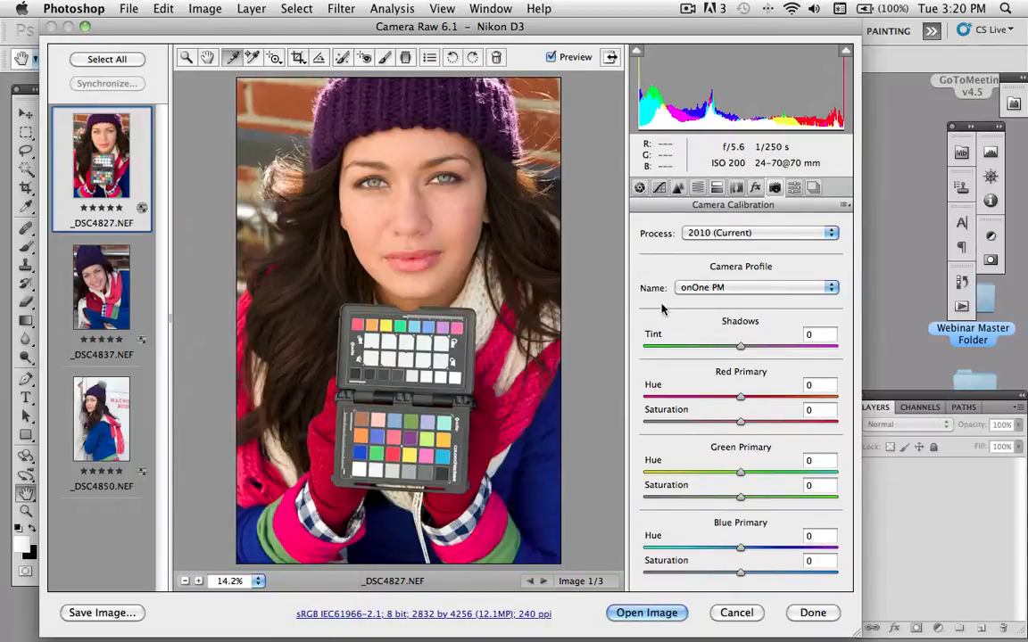
{"action": "left_click", "coordinate": [718, 288]}
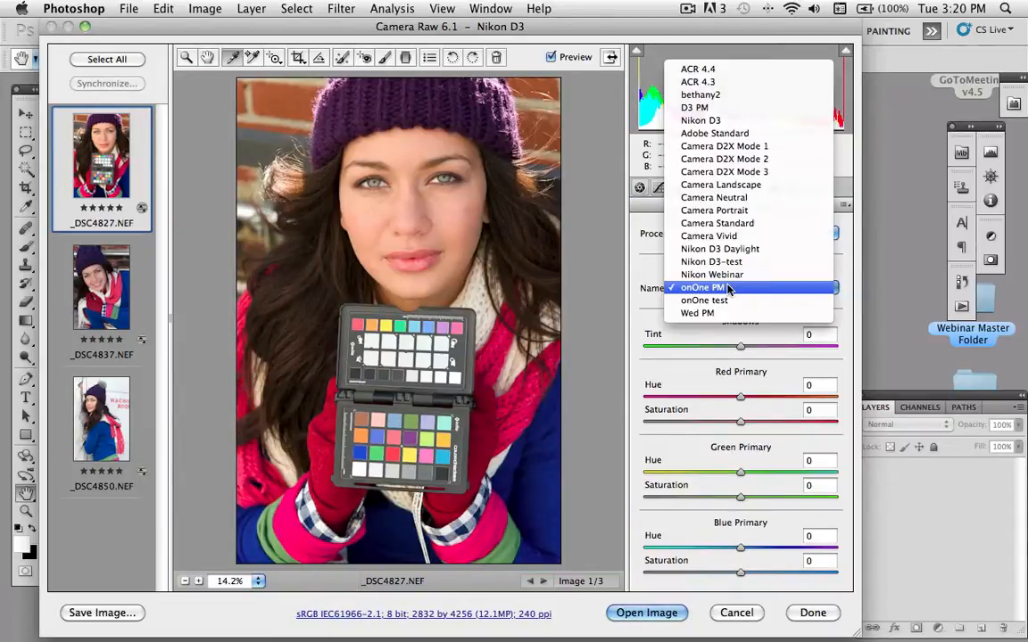
{"action": "left_click", "coordinate": [752, 135]}
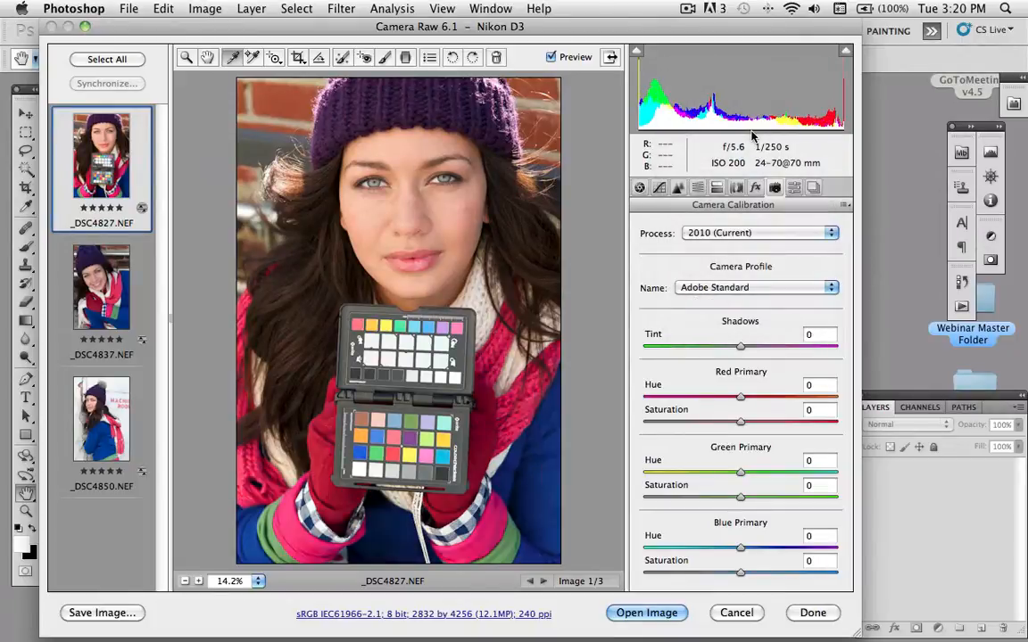
{"action": "left_click", "coordinate": [742, 287]}
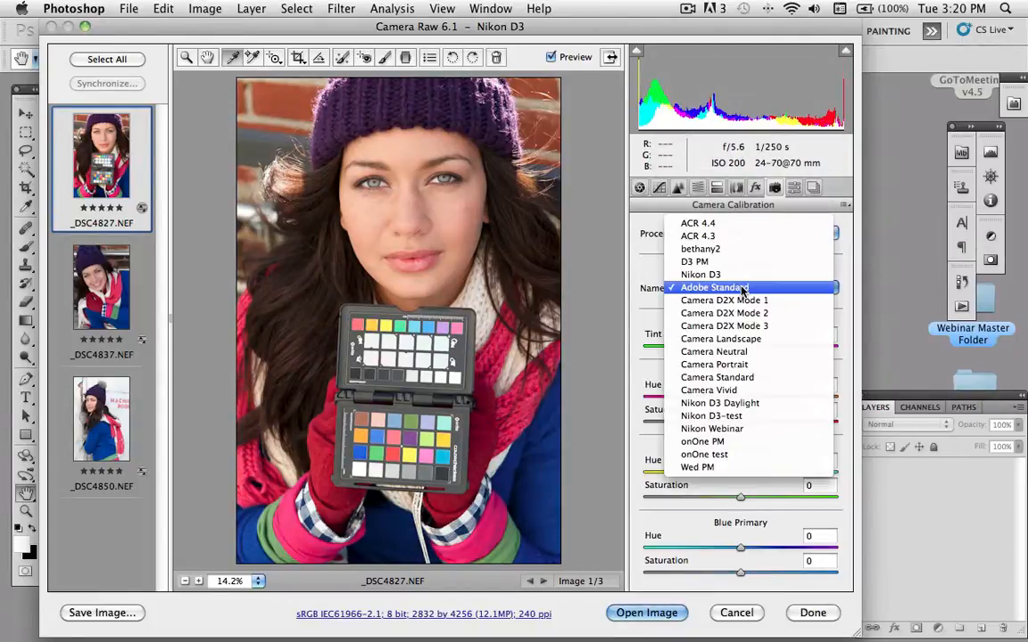
{"action": "left_click", "coordinate": [742, 445]}
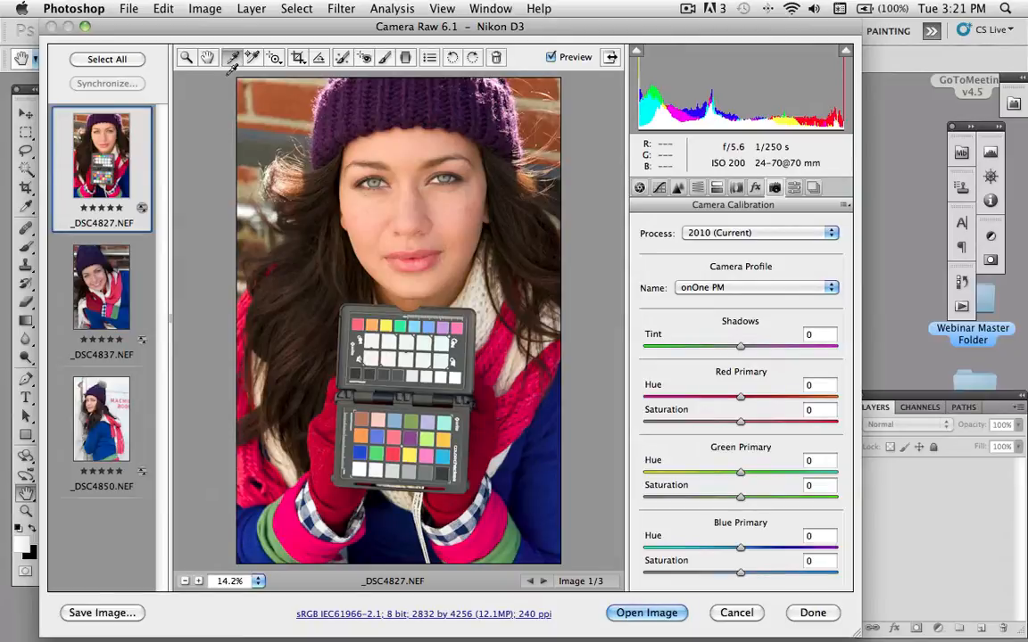
- Try successive white balance patches along the chart's upper row, settling on the last patch in that row
{"action": "left_click", "coordinate": [391, 341]}
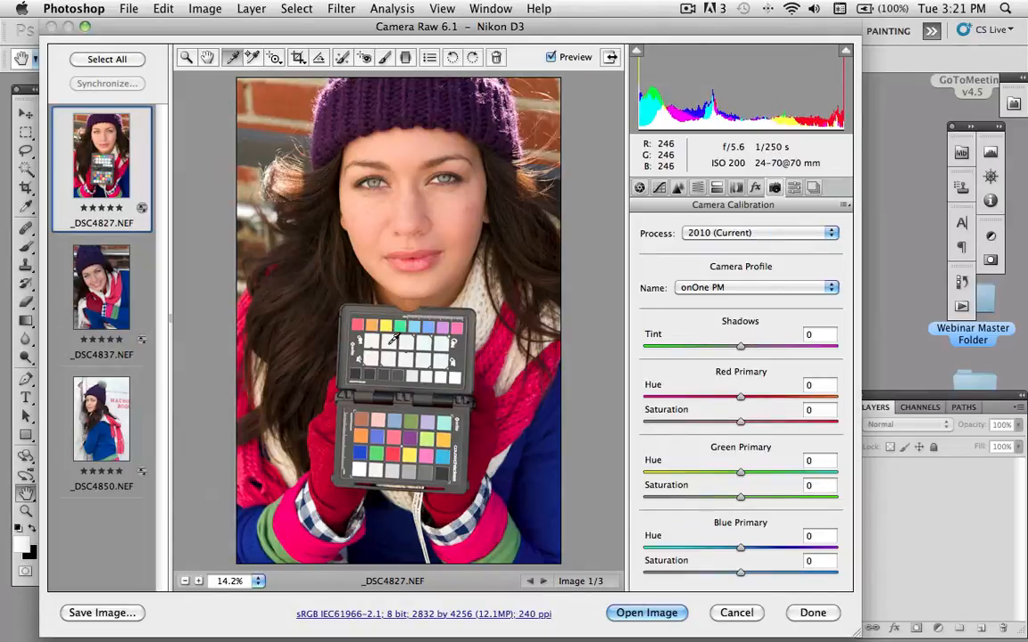
{"action": "left_click", "coordinate": [419, 342]}
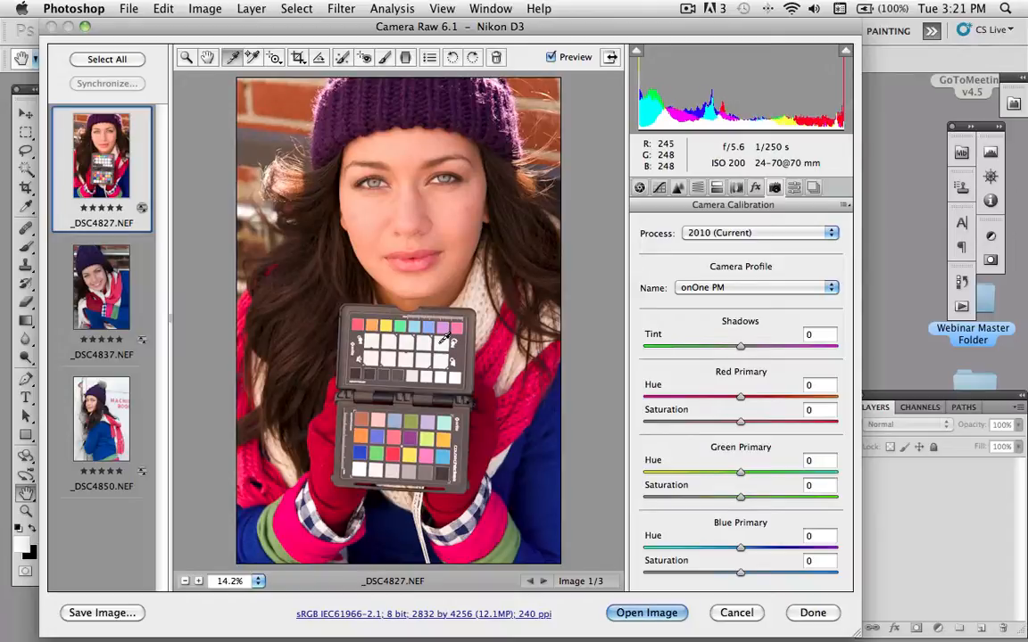
{"action": "left_click", "coordinate": [443, 340]}
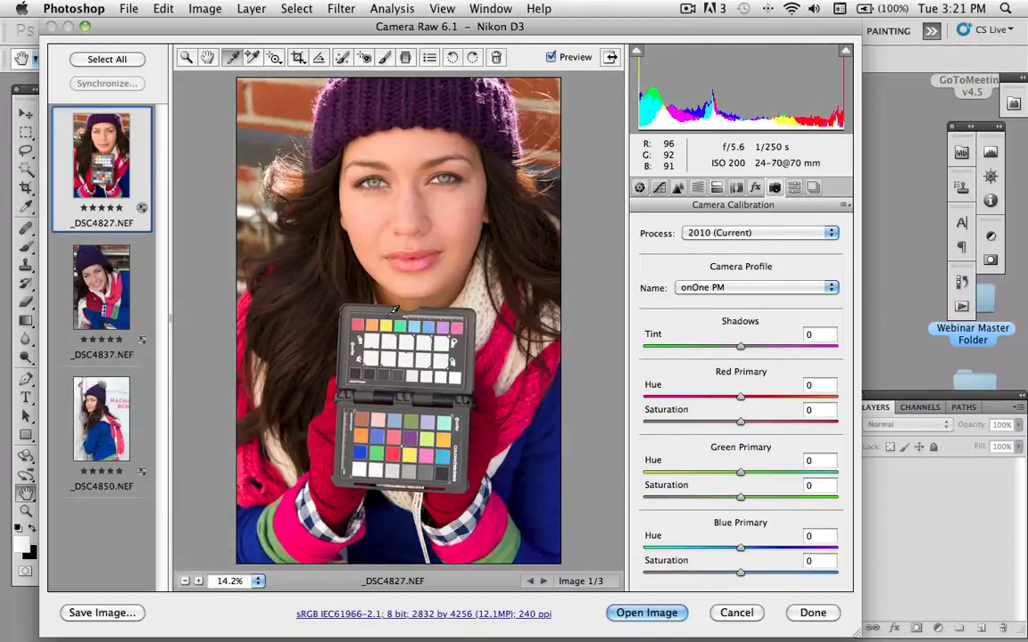
- Synchronize only White Balance and Camera Calibration from _DSC4827.NEF across all three photos, and display _DSC4837.NEF
{"action": "left_click", "coordinate": [98, 61]}
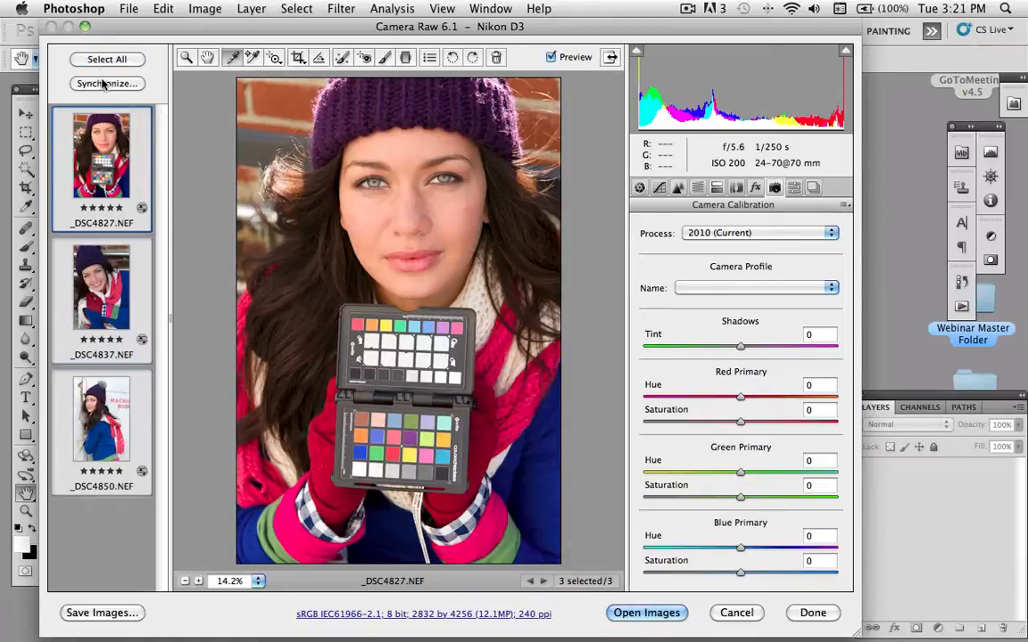
{"action": "left_click", "coordinate": [103, 83]}
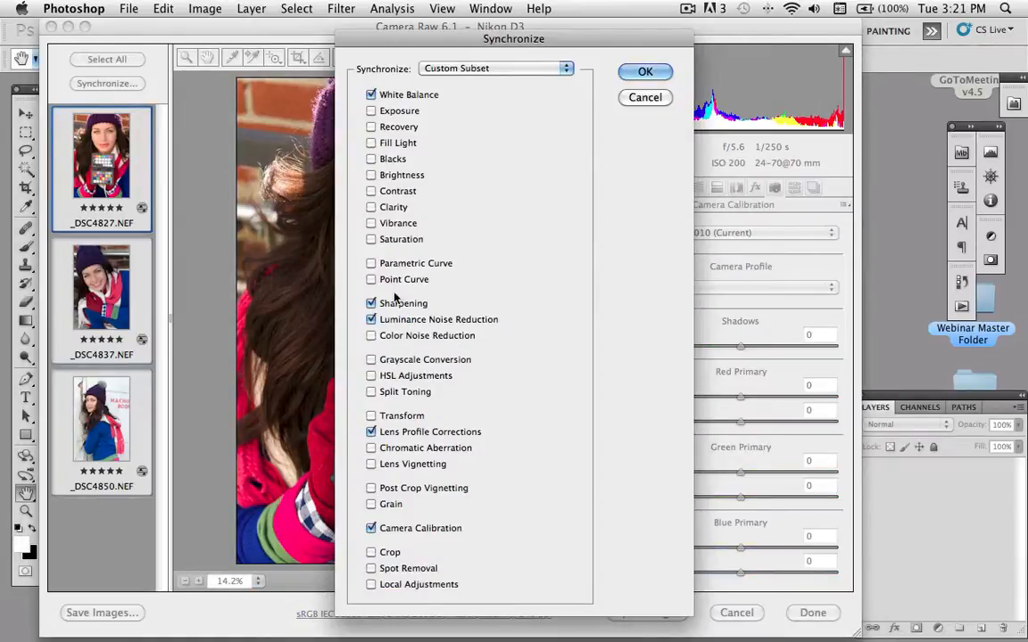
{"action": "left_click", "coordinate": [372, 304]}
{"action": "left_click", "coordinate": [371, 320]}
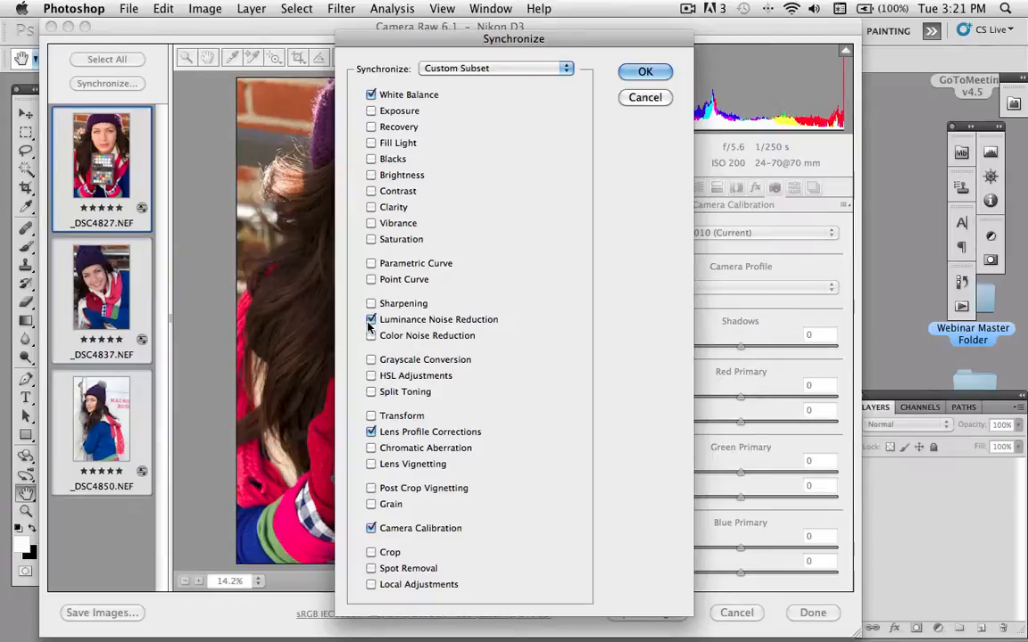
{"action": "left_click", "coordinate": [371, 432]}
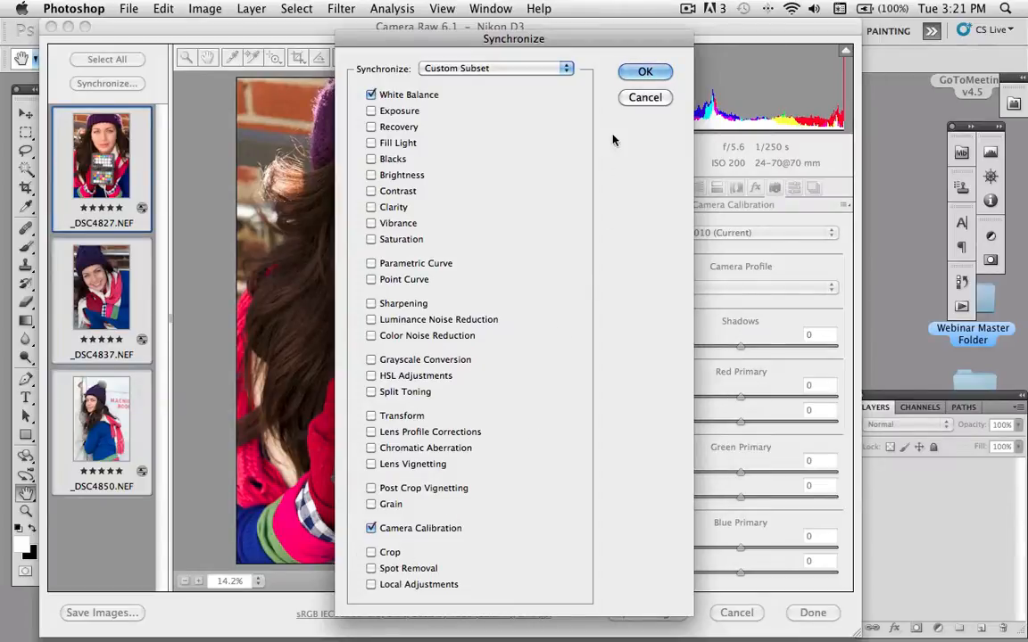
{"action": "left_click", "coordinate": [645, 71]}
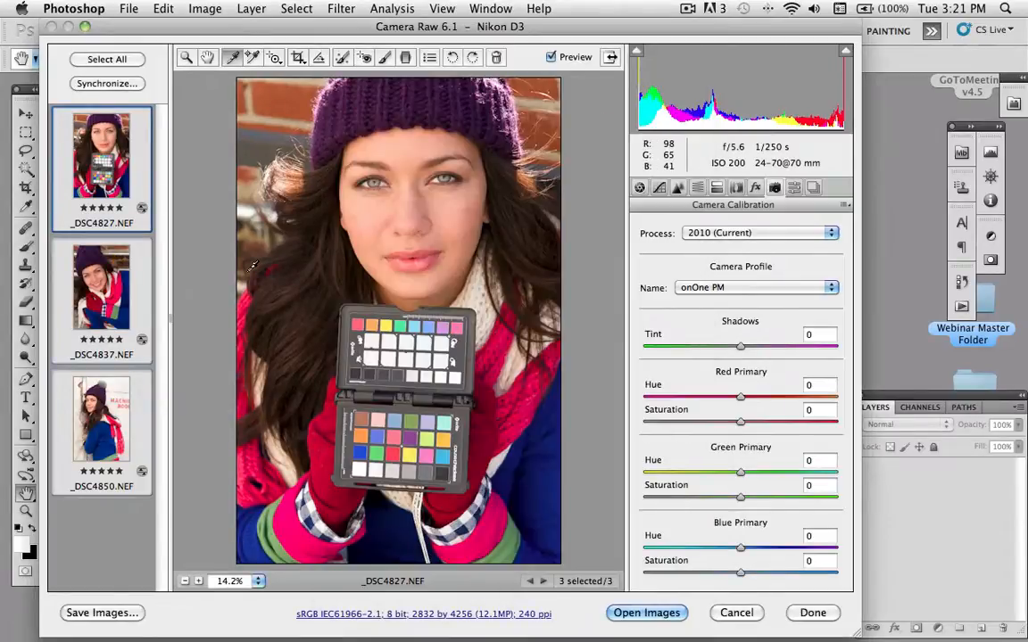
{"action": "left_click", "coordinate": [100, 274]}
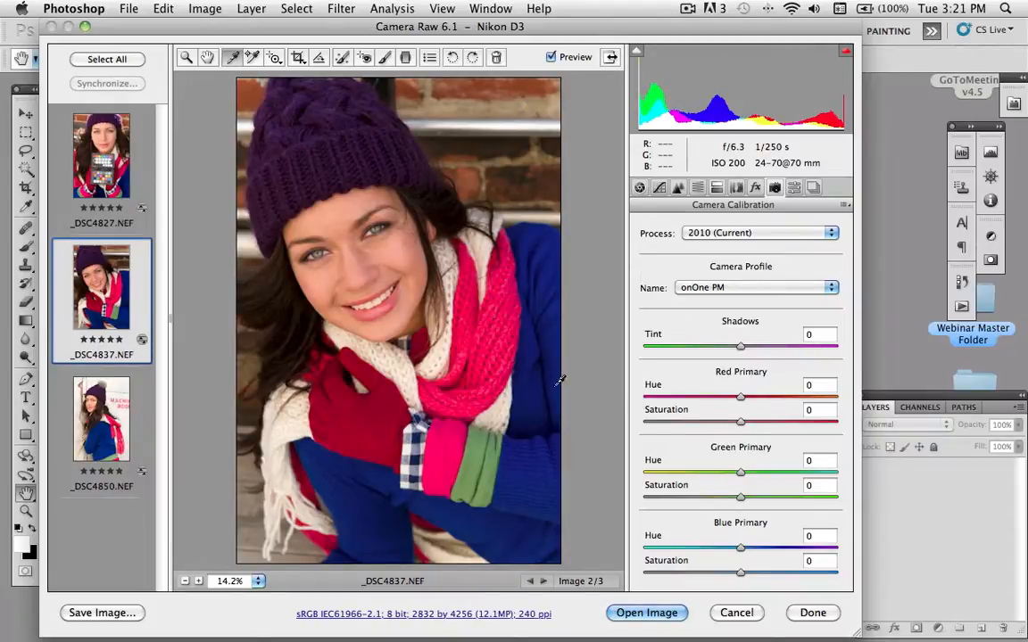
- Compare _DSC4837.NEF under the Adobe Standard and onOne PM camera profiles, leaving onOne PM applied
{"action": "left_click", "coordinate": [742, 289]}
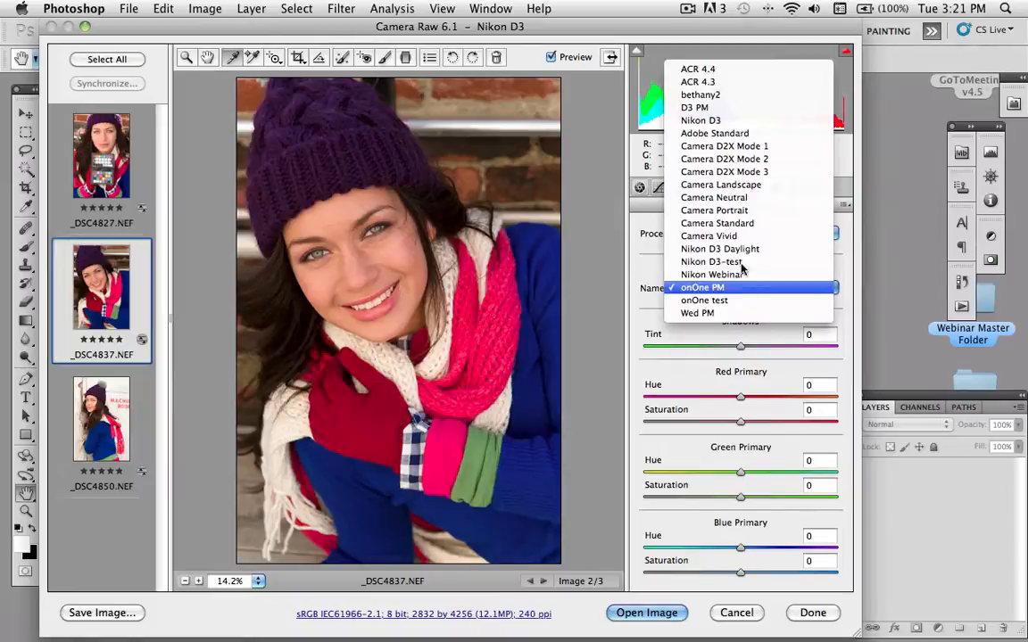
{"action": "left_click", "coordinate": [733, 139]}
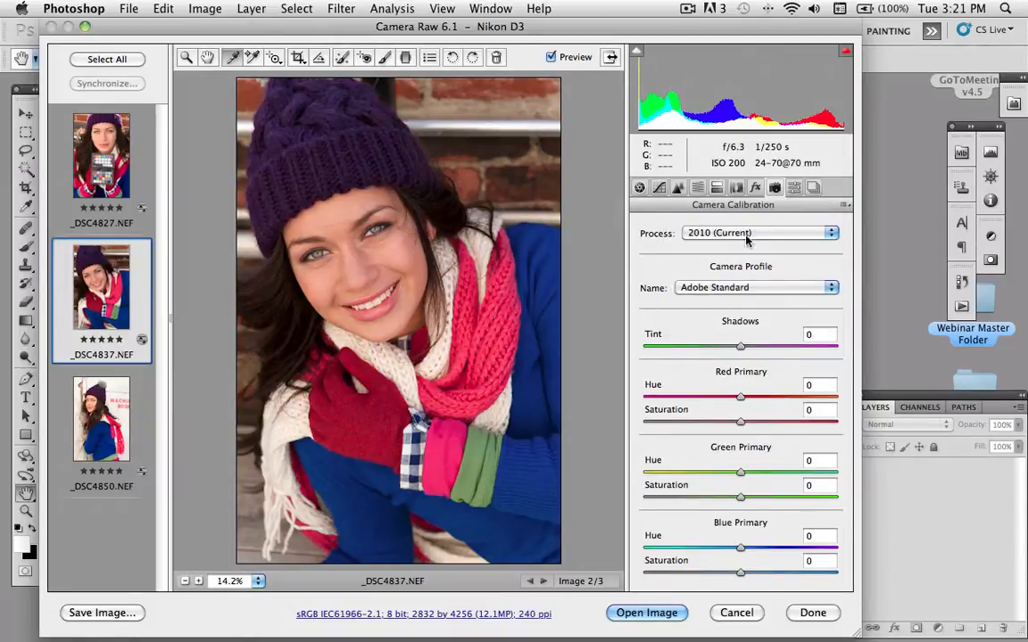
{"action": "left_click", "coordinate": [743, 289]}
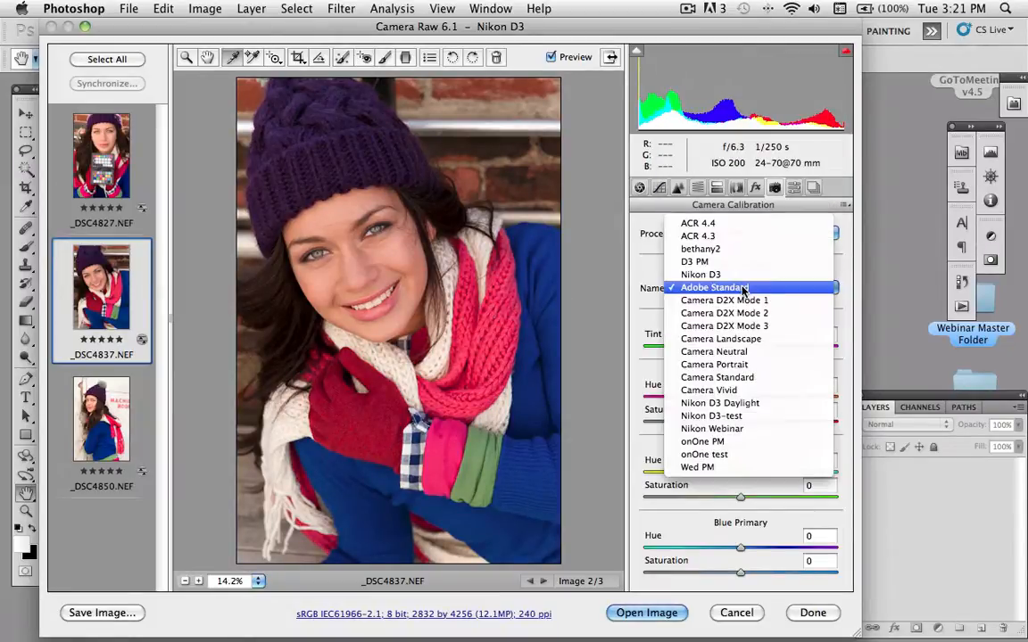
{"action": "left_click", "coordinate": [738, 443]}
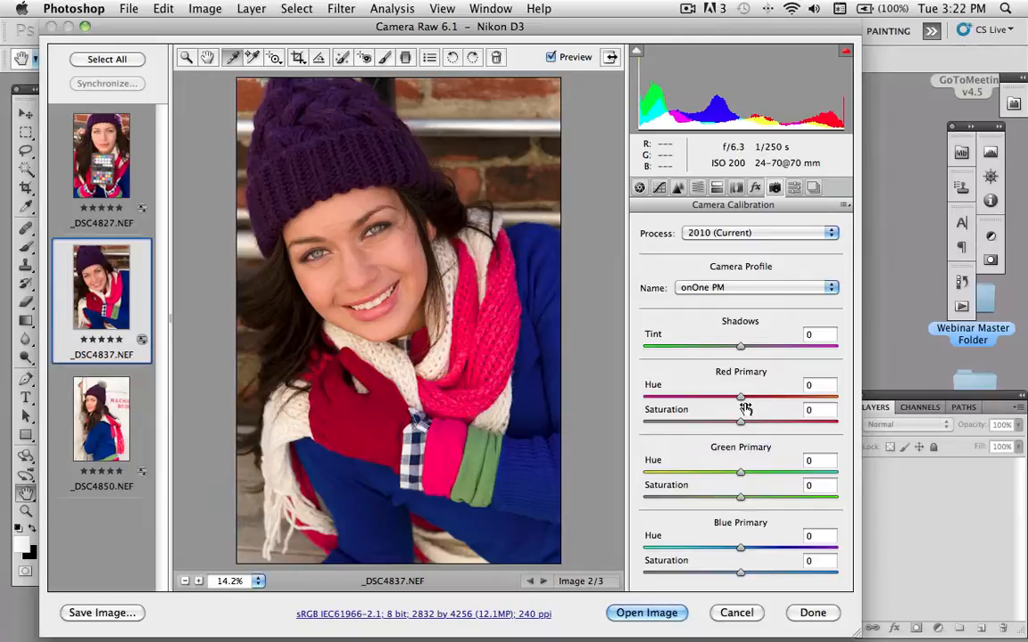
- Display _DSC4850.NEF at 100% and examine the detail in the scarf, hair and wall behind the model
{"action": "left_click", "coordinate": [114, 402]}
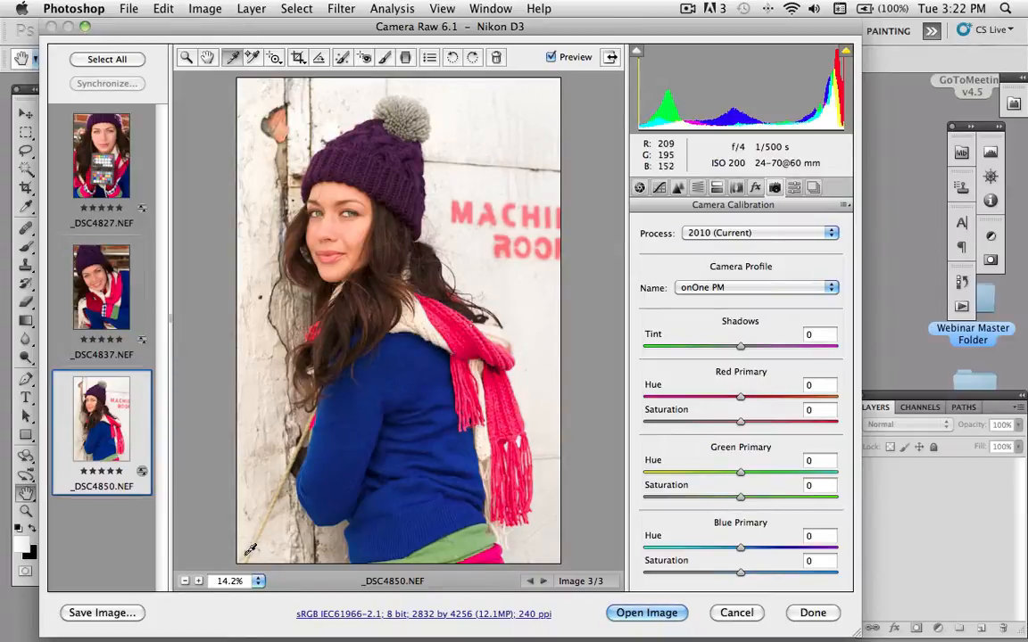
{"action": "left_click", "coordinate": [199, 581]}
{"action": "left_click", "coordinate": [199, 582]}
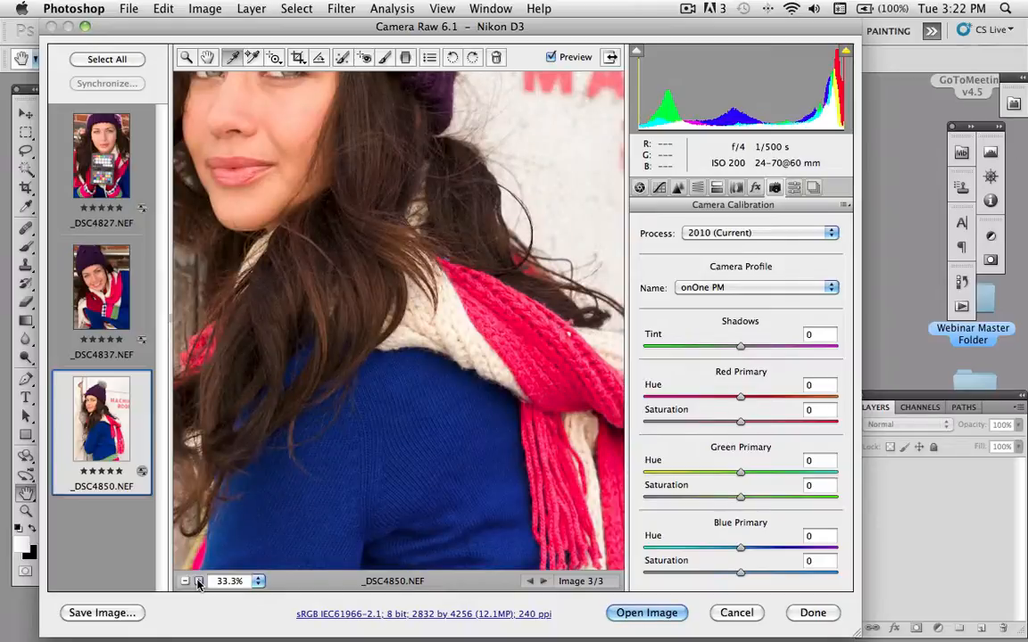
{"action": "left_click", "coordinate": [199, 582]}
{"action": "left_click", "coordinate": [199, 582]}
{"action": "left_click", "coordinate": [199, 582]}
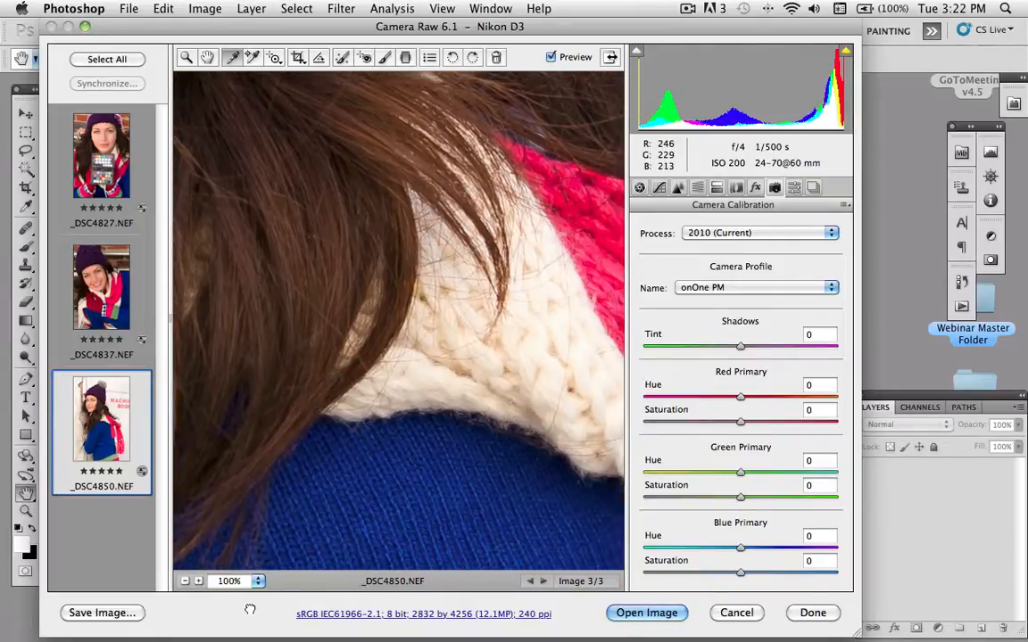
{"action": "left_click_drag", "start_coordinate": [488, 330], "coordinate": [250, 610]}
{"action": "left_click_drag", "start_coordinate": [392, 412], "coordinate": [263, 521]}
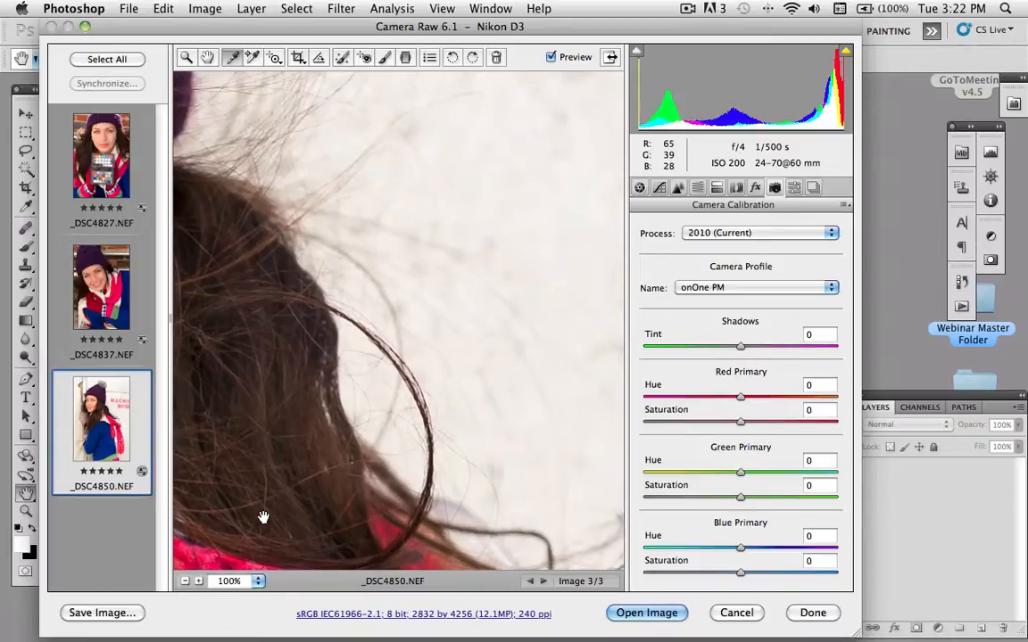
{"action": "left_click_drag", "start_coordinate": [349, 367], "coordinate": [436, 500]}
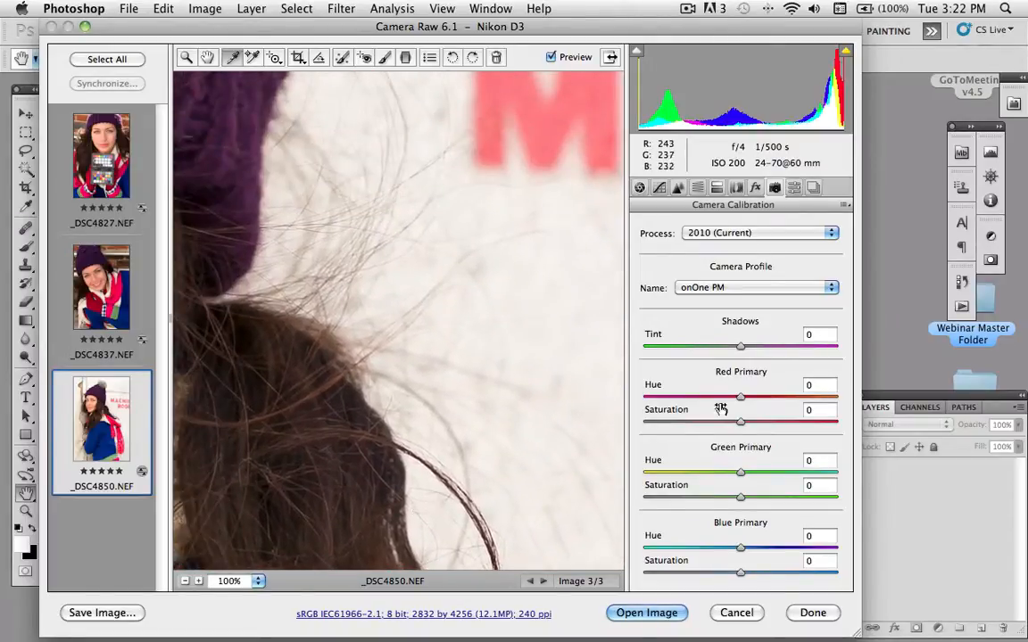
- Set luminance noise reduction to 52, with a sharpening amount of 80 and radius of 0.8, for _DSC4850.NEF
{"action": "left_click", "coordinate": [677, 188]}
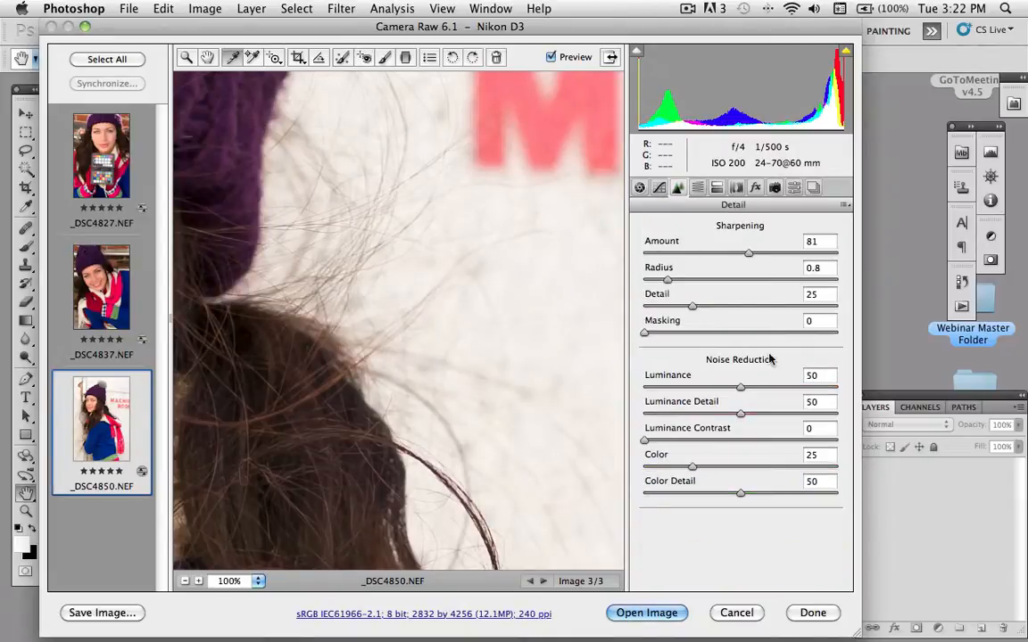
{"action": "mouse_move", "coordinate": [739, 390]}
{"action": "left_mouse_down"}
{"action": "mouse_move", "coordinate": [635, 390]}
{"action": "mouse_move", "coordinate": [787, 389]}
{"action": "mouse_move", "coordinate": [667, 390]}
{"action": "mouse_move", "coordinate": [756, 388]}
{"action": "mouse_move", "coordinate": [746, 389]}
{"action": "left_mouse_up"}
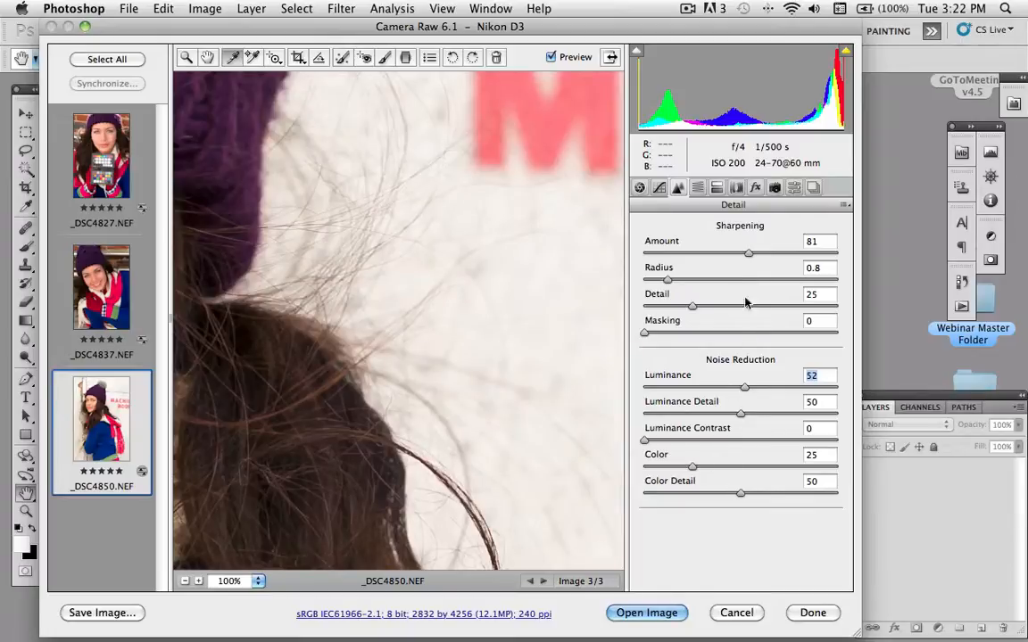
{"action": "left_click", "coordinate": [748, 254]}
{"action": "mouse_move", "coordinate": [748, 256]}
{"action": "left_mouse_down"}
{"action": "mouse_move", "coordinate": [642, 255]}
{"action": "mouse_move", "coordinate": [748, 256]}
{"action": "left_mouse_up"}
{"action": "left_click_drag", "start_coordinate": [665, 282], "coordinate": [677, 282]}
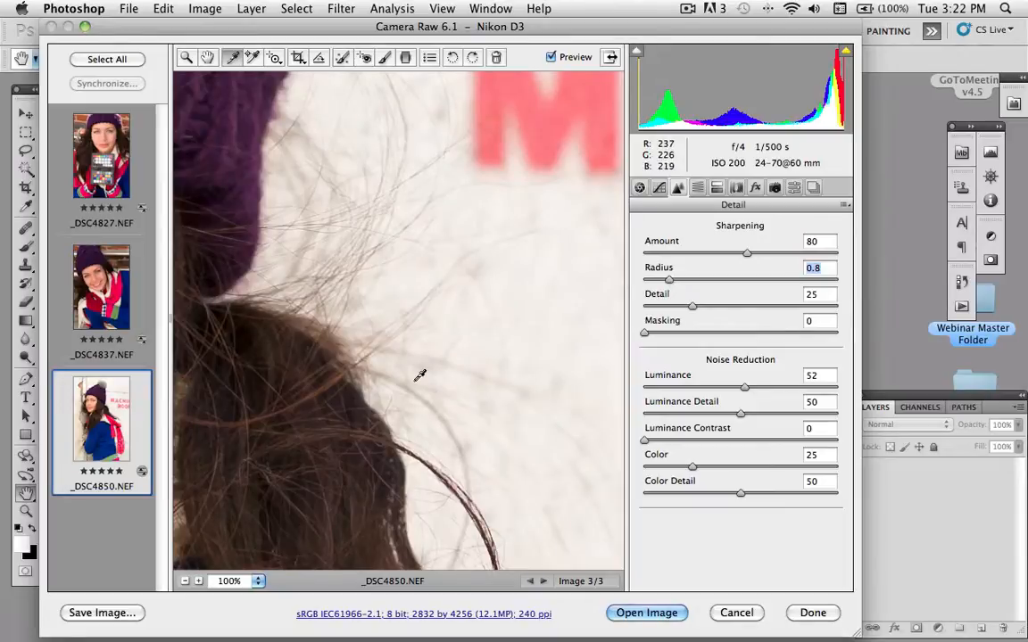
- Examine the model's face at 100% to judge sharpening and noise reduction, and return to viewing the whole photo
{"action": "left_click_drag", "start_coordinate": [346, 386], "coordinate": [830, 352]}
{"action": "left_click_drag", "start_coordinate": [475, 285], "coordinate": [832, 423]}
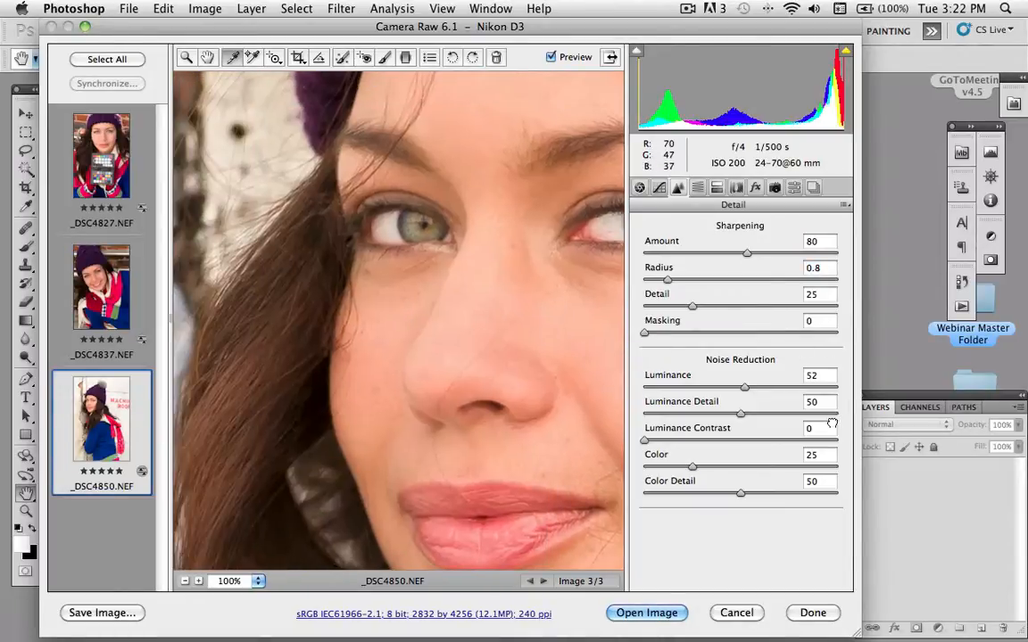
{"action": "left_click_drag", "start_coordinate": [591, 334], "coordinate": [441, 339]}
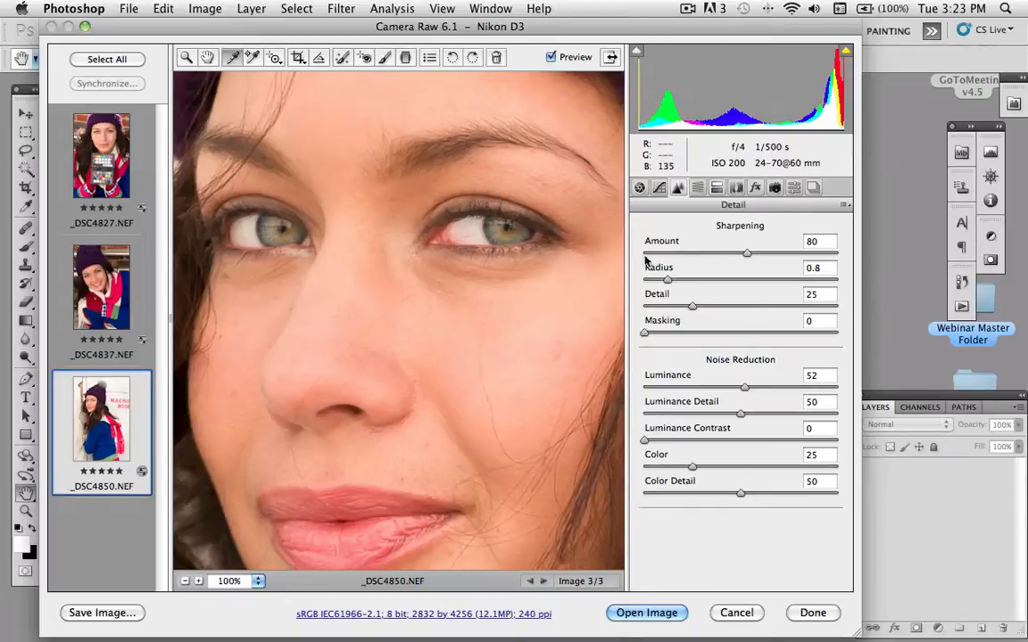
{"action": "left_click", "coordinate": [258, 581]}
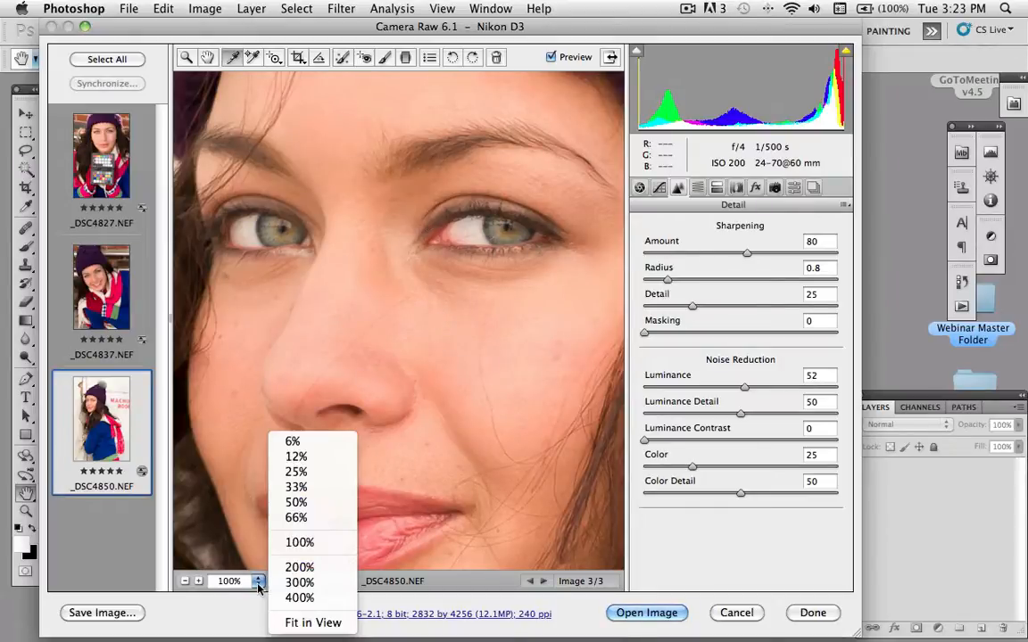
{"action": "left_click", "coordinate": [314, 622]}
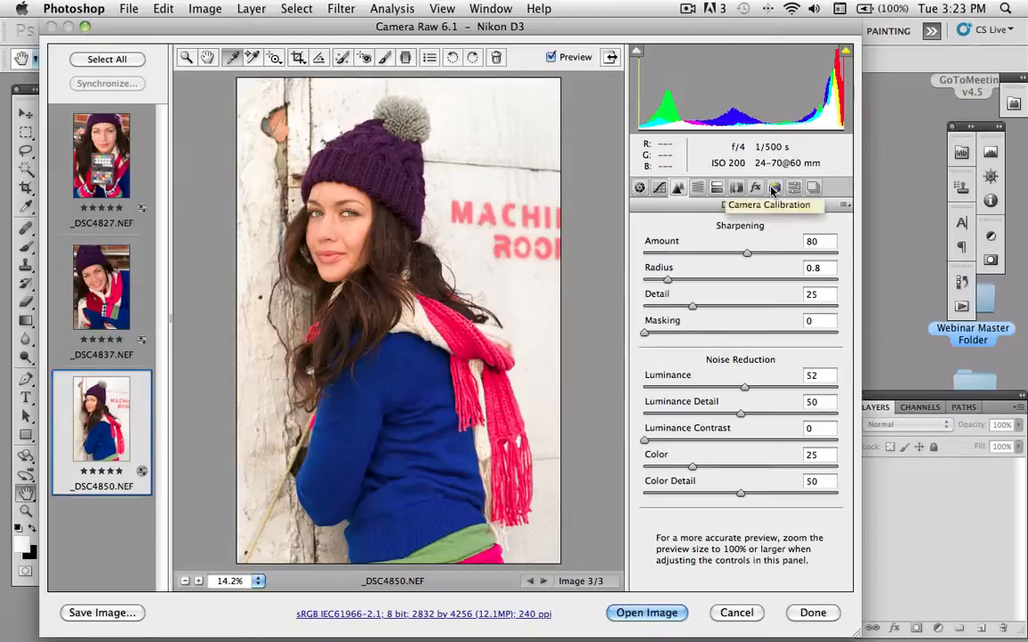
- Compare _DSC4850.NEF without and with lens profile corrections, leaving the corrections enabled
{"action": "left_click", "coordinate": [735, 190]}
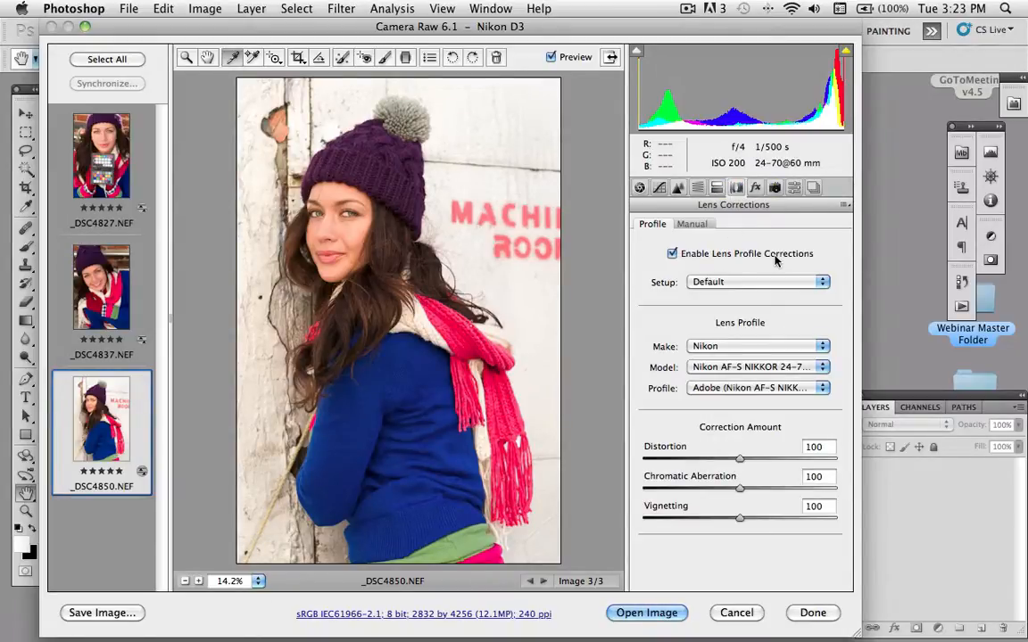
{"action": "left_click", "coordinate": [672, 254]}
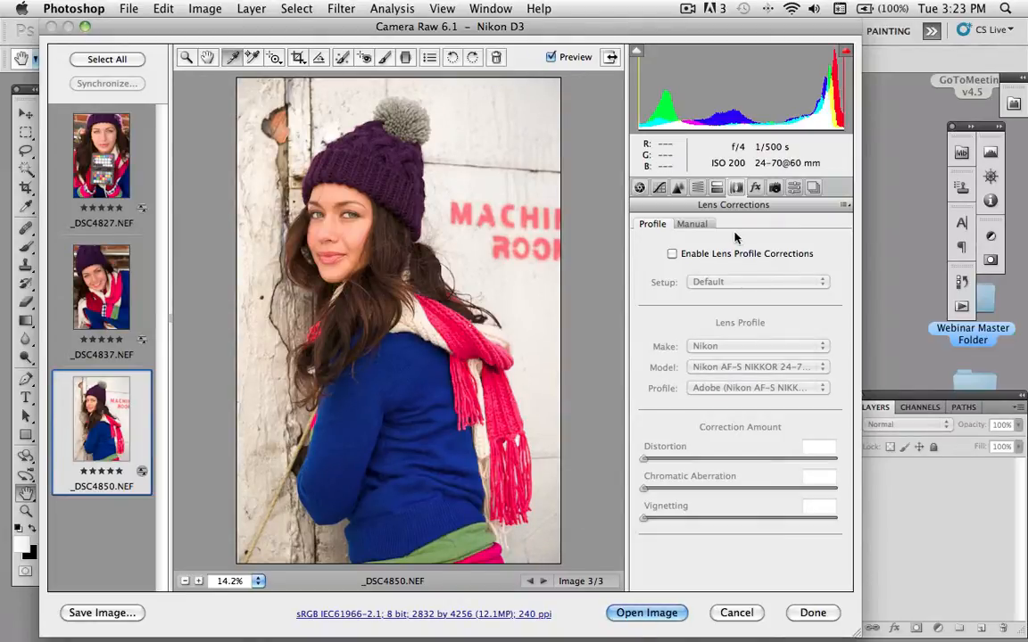
{"action": "left_click", "coordinate": [672, 255]}
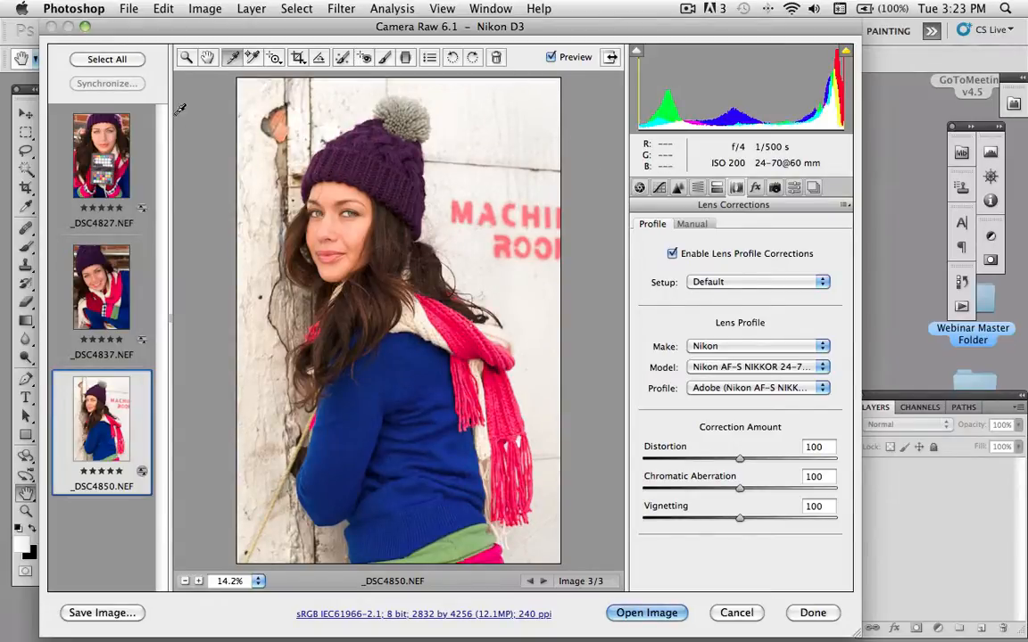
- Synchronize all three photos from _DSC4850.NEF, adding Lens Profile Corrections, Luminance Noise Reduction and Sharpening to the subset, and finish the raw edits
{"action": "left_click", "coordinate": [115, 63]}
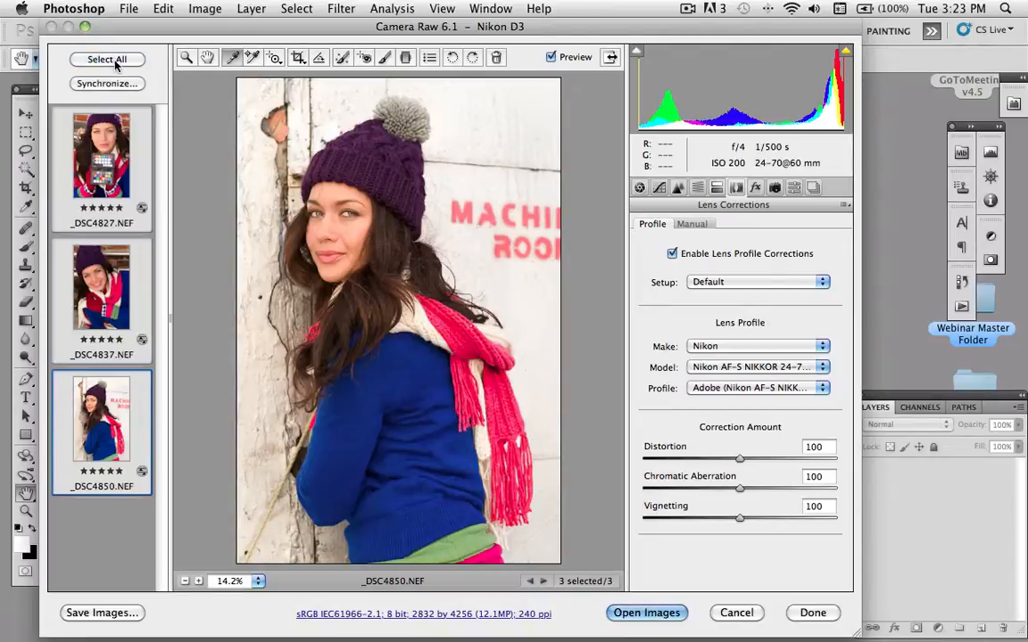
{"action": "left_click", "coordinate": [127, 83]}
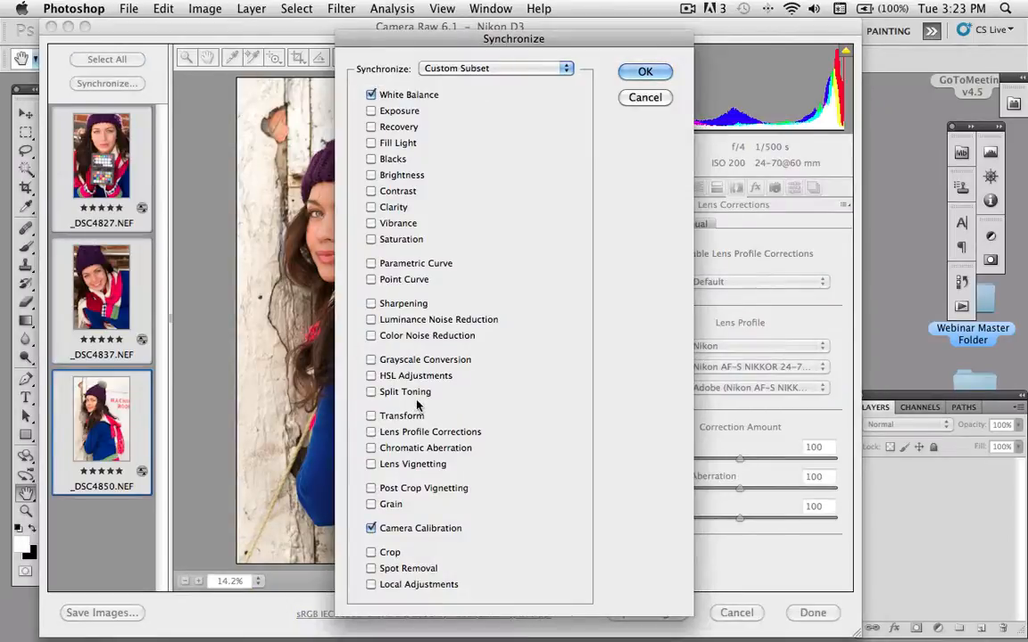
{"action": "left_click", "coordinate": [371, 432]}
{"action": "left_click", "coordinate": [371, 320]}
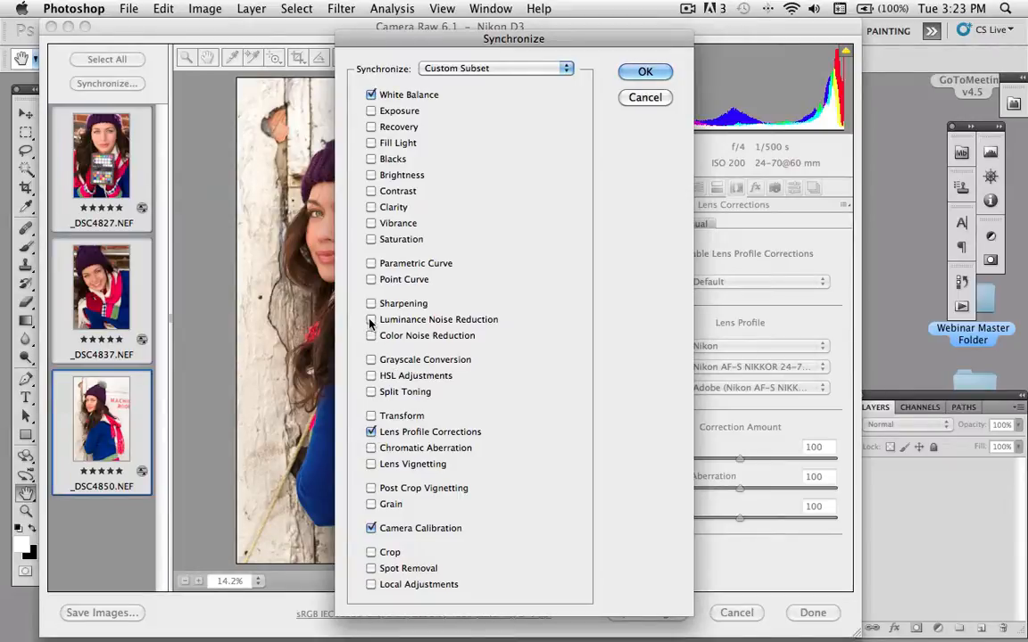
{"action": "left_click", "coordinate": [371, 305]}
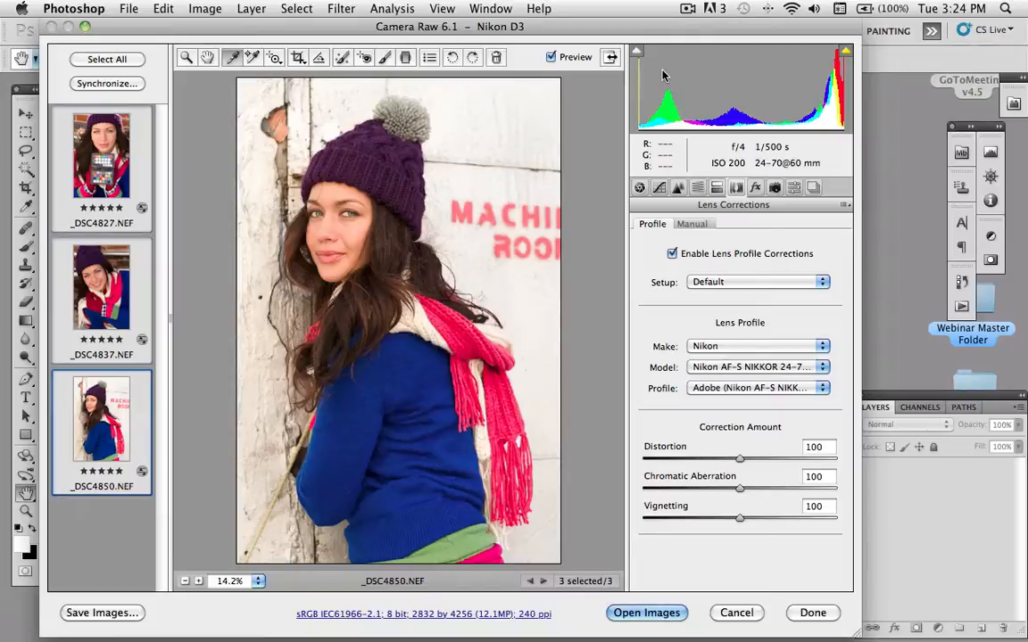
{"action": "mouse_move", "coordinate": [766, 635]}
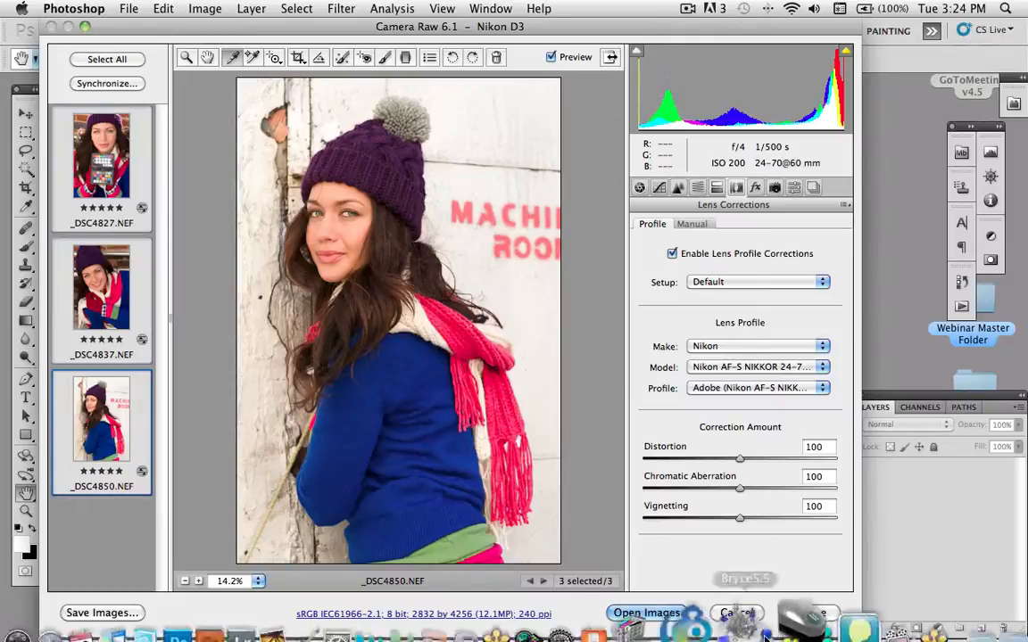
{"action": "left_click", "coordinate": [810, 611]}
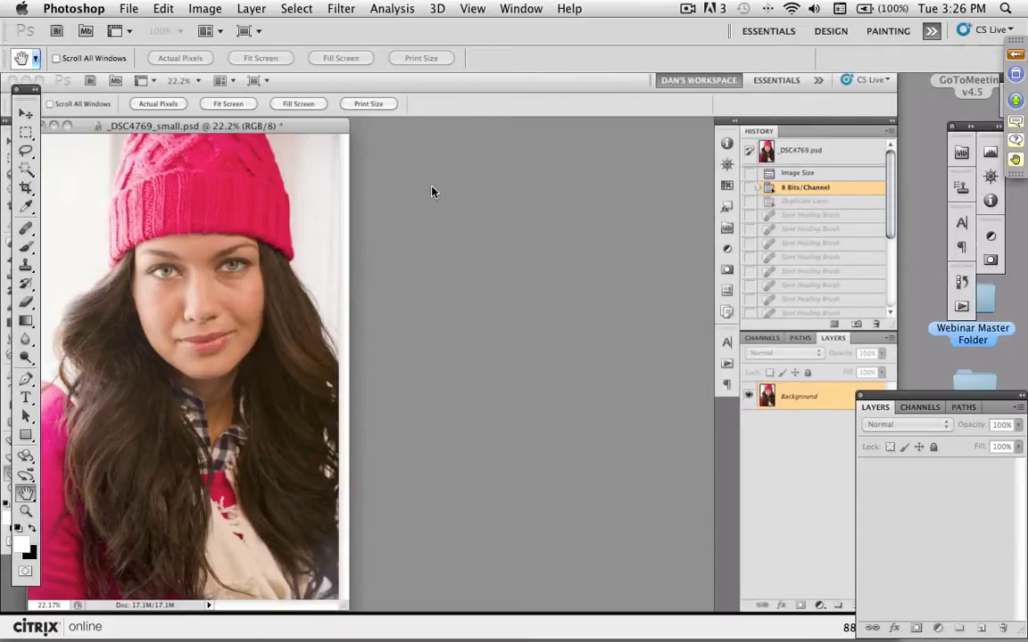
- Look over the onOne plug-ins offered among Photoshop's automation commands without running any
{"action": "left_click", "coordinate": [116, 63]}
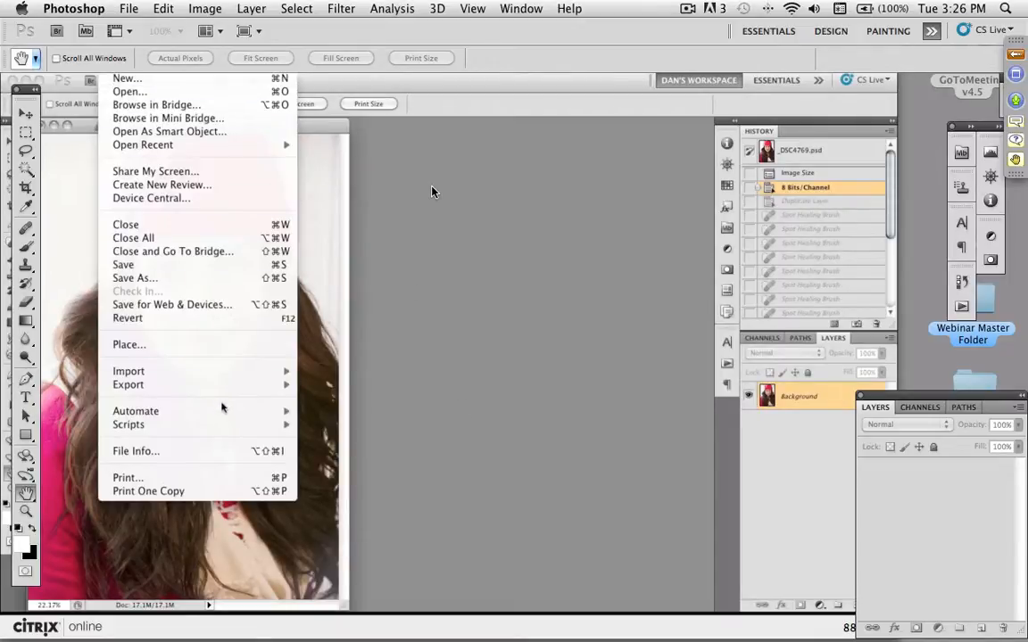
{"action": "mouse_move", "coordinate": [223, 411]}
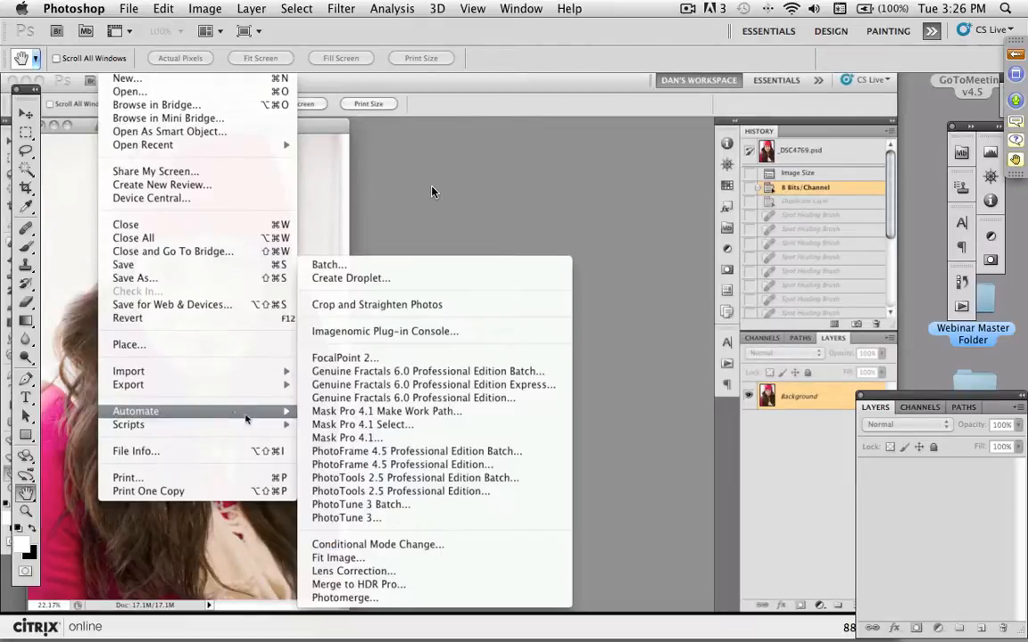
{"action": "left_click", "coordinate": [616, 446]}
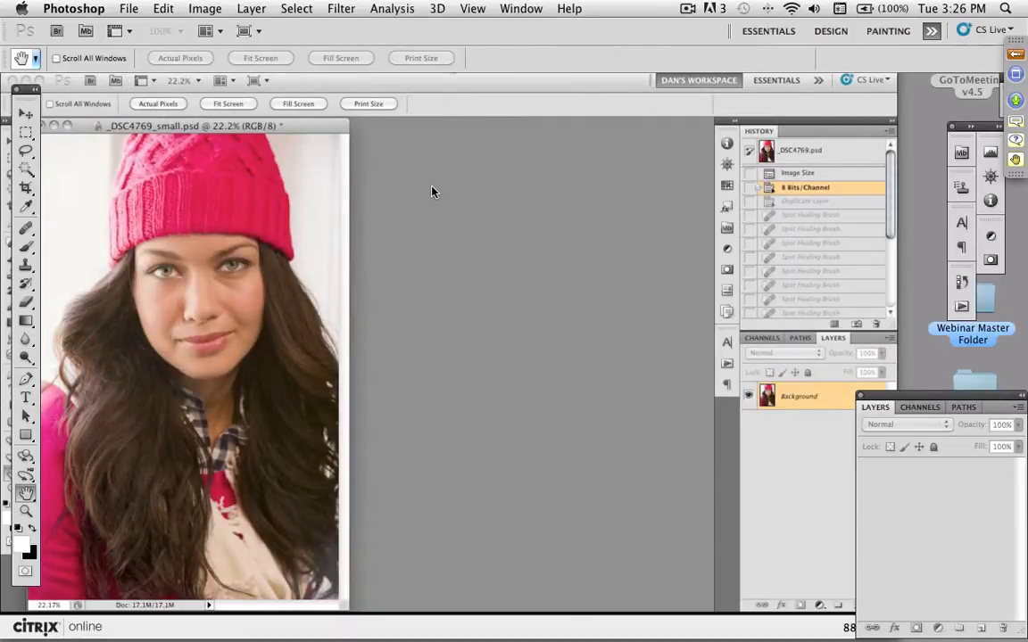
- Show the onOne extension, look into its PhotoTools 2.5 category, and dock it beside History in the workspace
{"action": "left_click", "coordinate": [449, 63]}
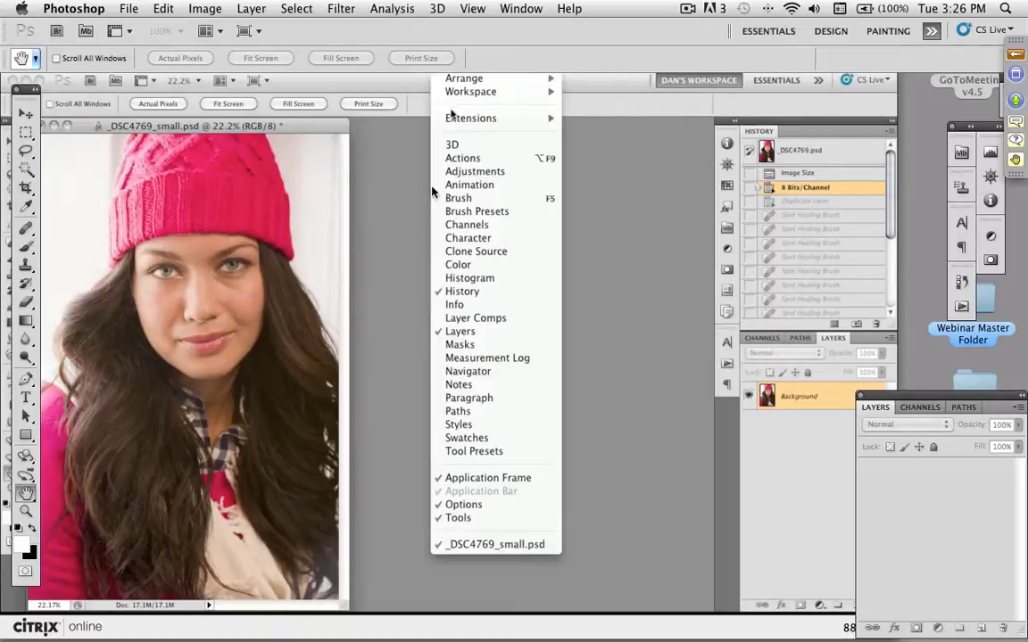
{"action": "mouse_move", "coordinate": [451, 120]}
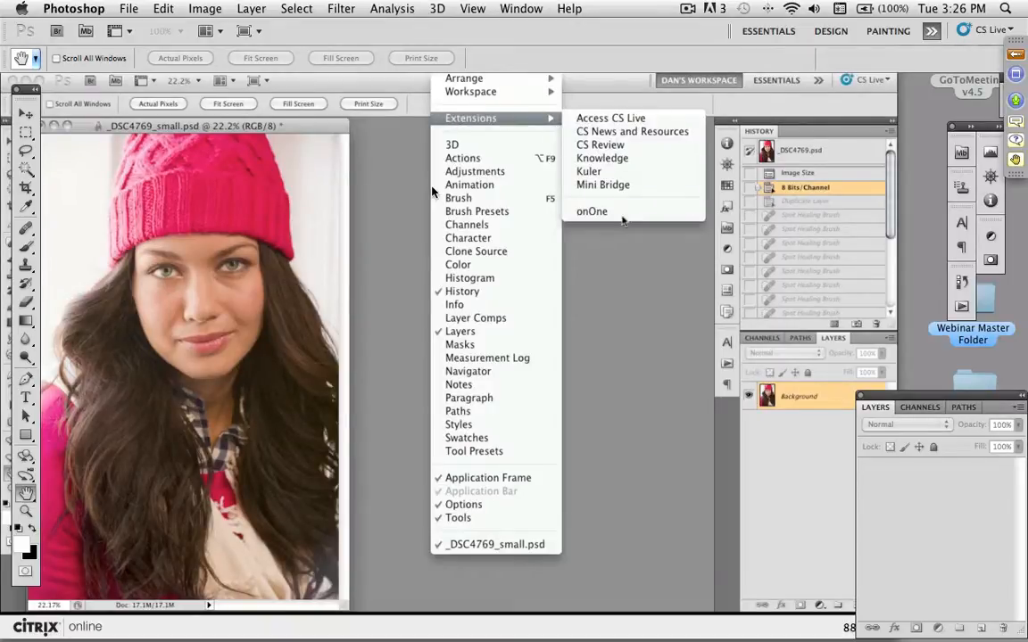
{"action": "left_click", "coordinate": [592, 212]}
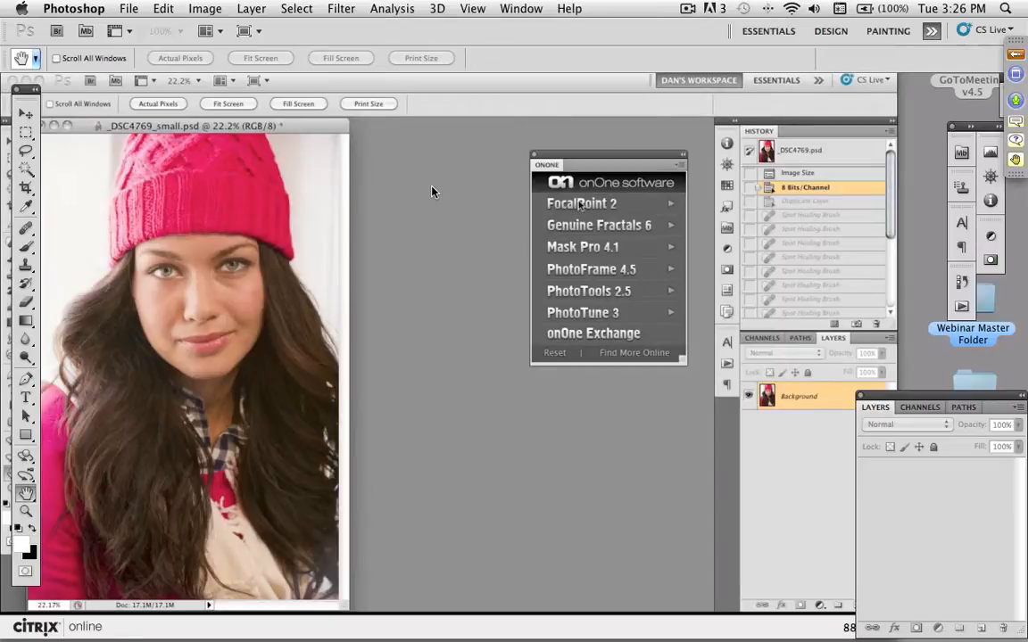
{"action": "left_click", "coordinate": [579, 292]}
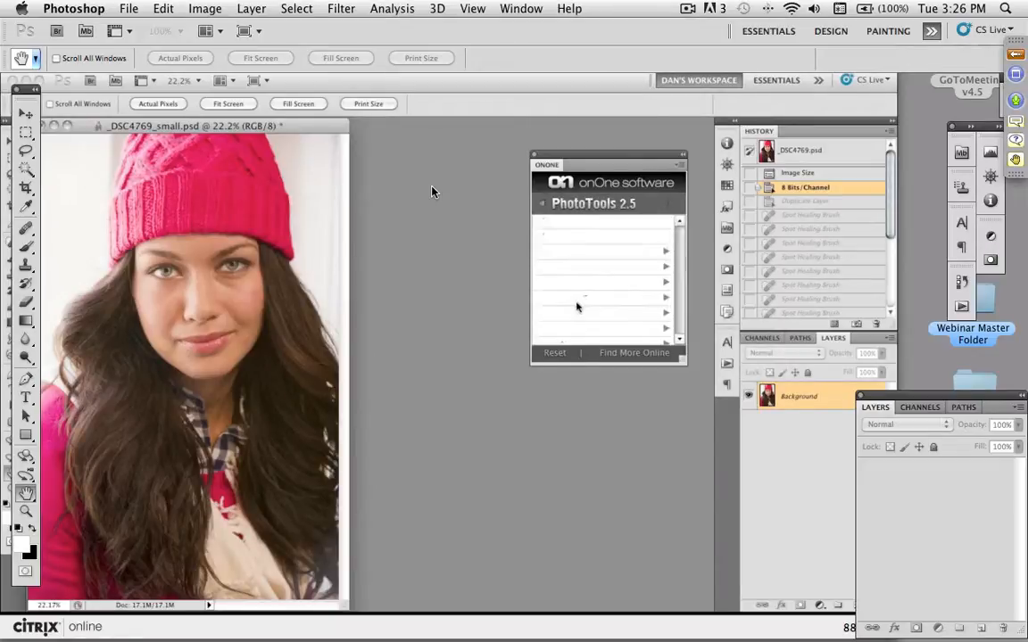
{"action": "left_click", "coordinate": [541, 204]}
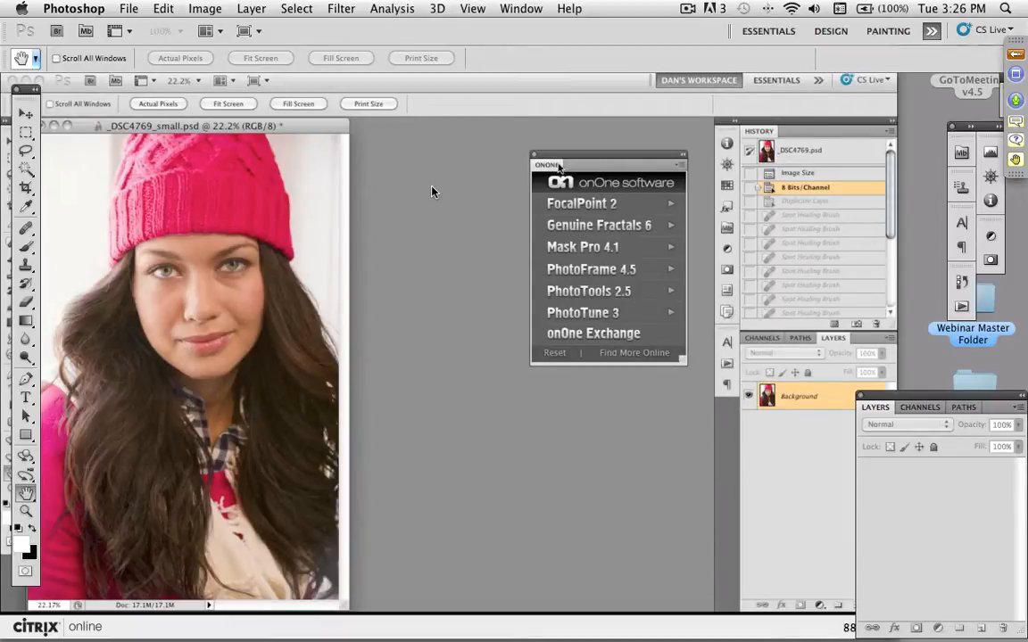
{"action": "left_click_drag", "start_coordinate": [559, 167], "coordinate": [779, 136]}
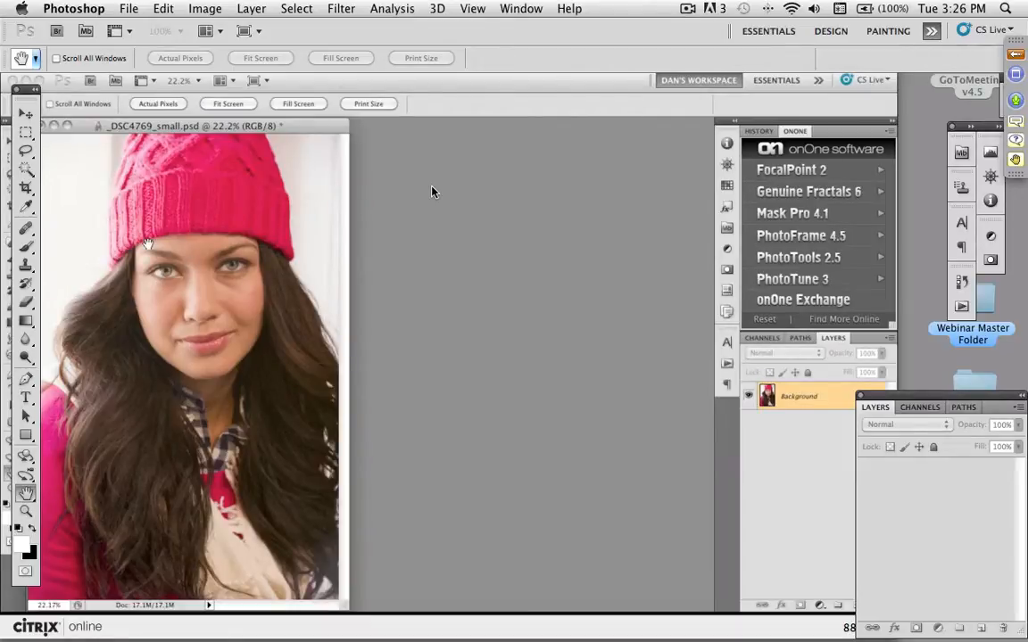
{"action": "key", "text": "super+equal"}
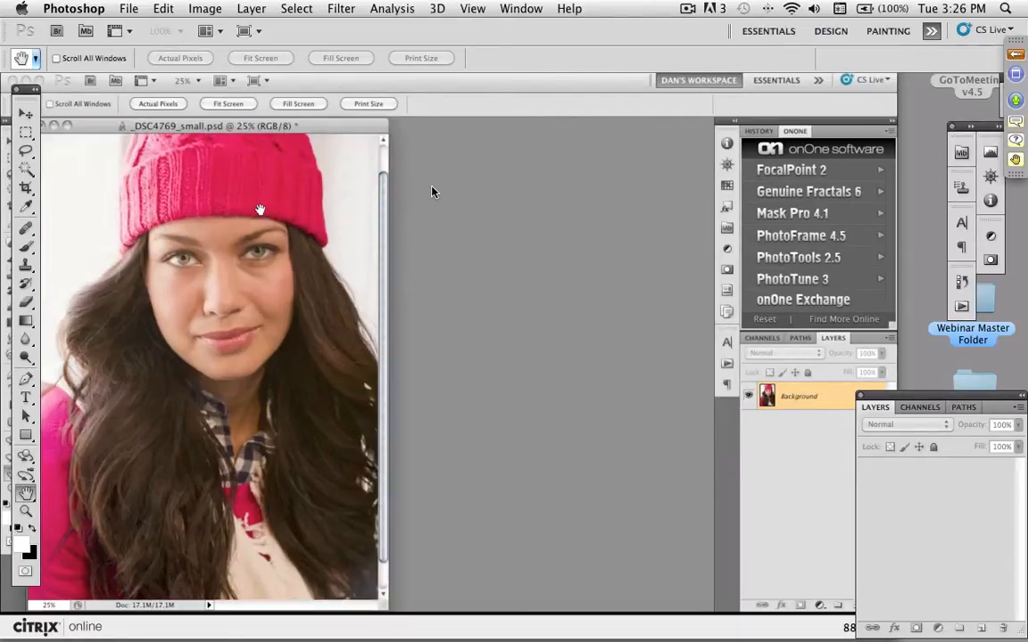
- Activate the Spot Healing Brush for retouching the face and duplicate the Background layer
{"action": "key", "text": "super+equal"}
{"action": "key", "text": "super+equal"}
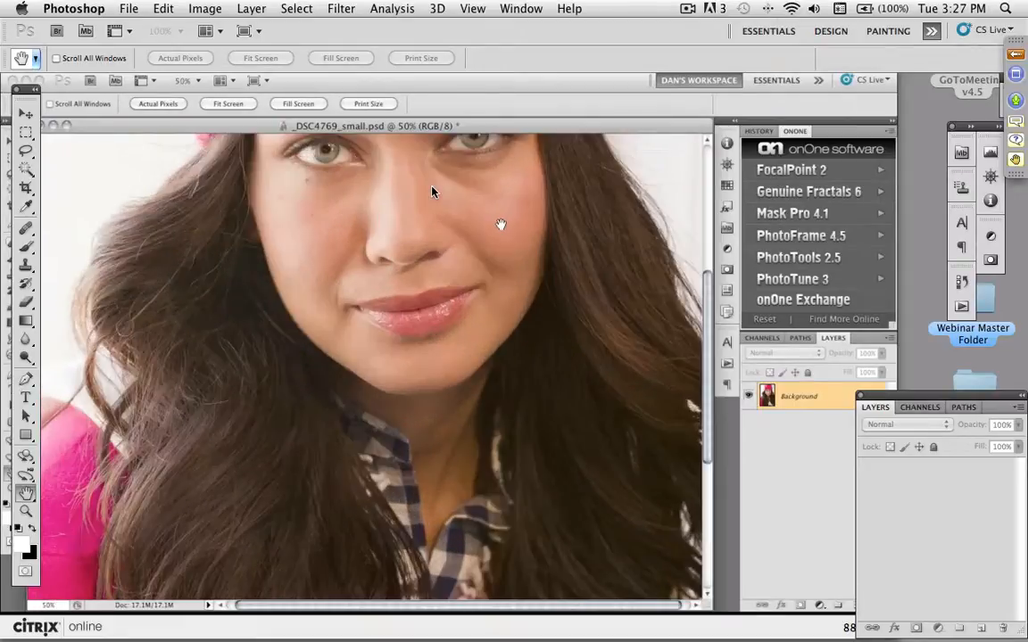
{"action": "left_click_drag", "start_coordinate": [501, 224], "coordinate": [466, 400]}
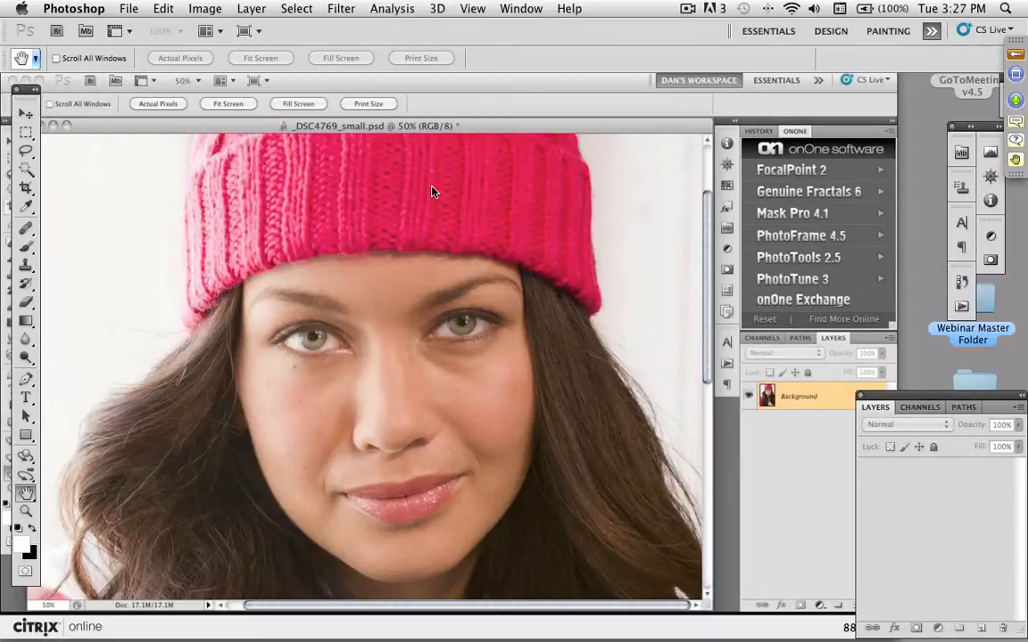
{"action": "left_click", "coordinate": [9, 242]}
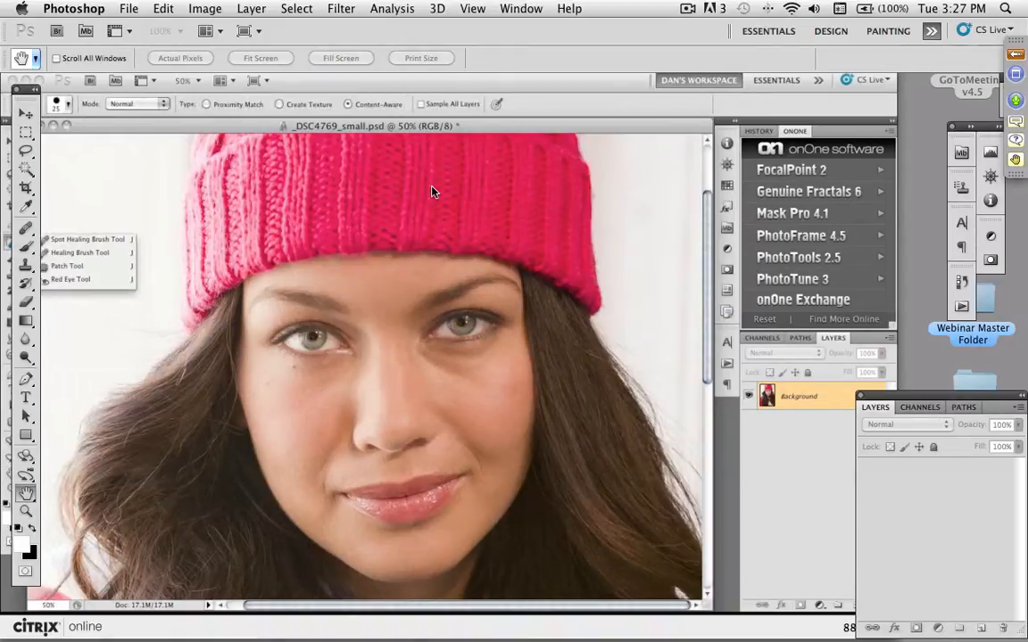
{"action": "left_click", "coordinate": [56, 240]}
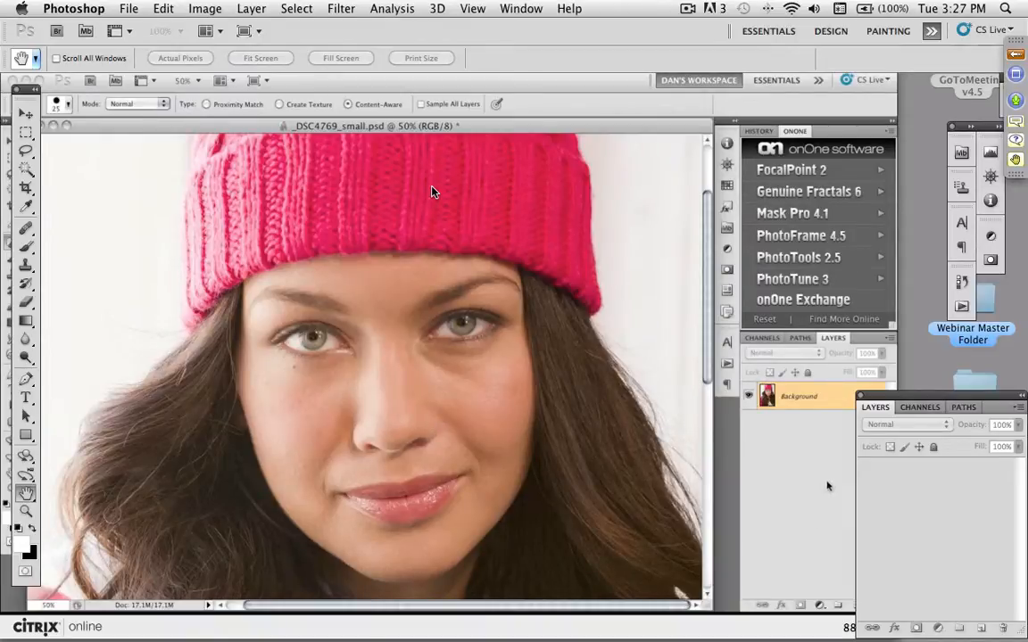
{"action": "left_click_drag", "start_coordinate": [842, 398], "coordinate": [853, 604]}
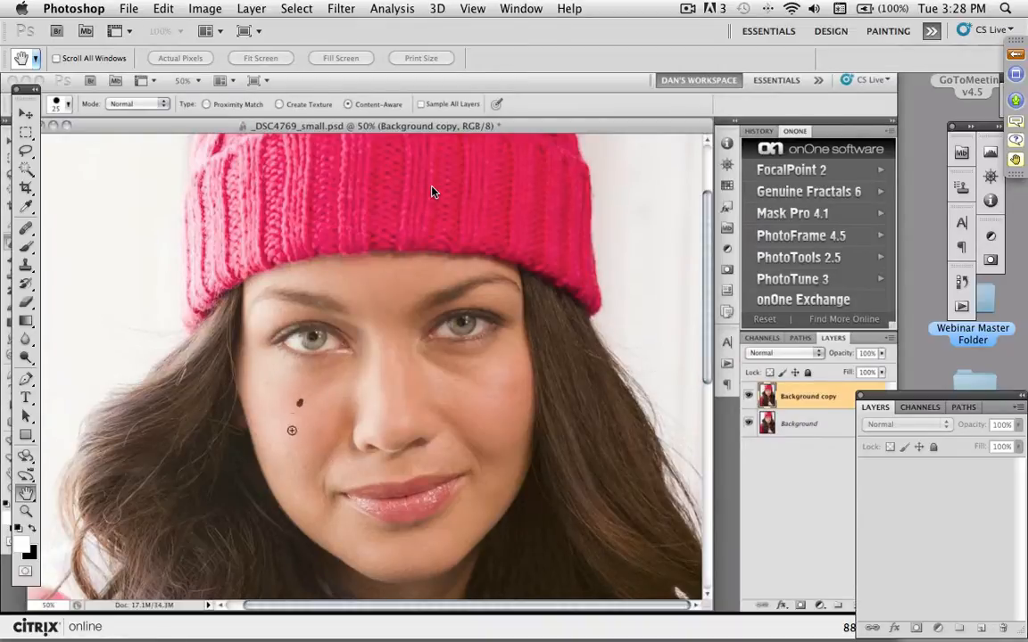
- Heal small facial blemishes on the Background copy layer and compare the retouched skin with the original
{"action": "left_click", "coordinate": [311, 491]}
{"action": "left_click", "coordinate": [449, 448]}
{"action": "left_click", "coordinate": [516, 390]}
{"action": "key", "text": "ctrl+z"}
{"action": "left_click", "coordinate": [749, 396]}
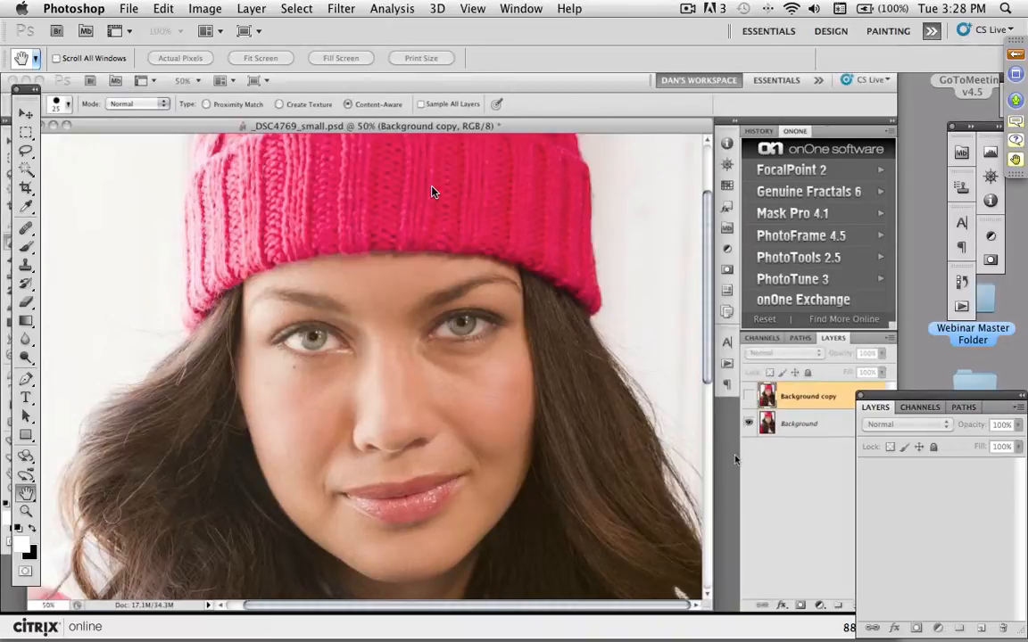
{"action": "left_click", "coordinate": [749, 397]}
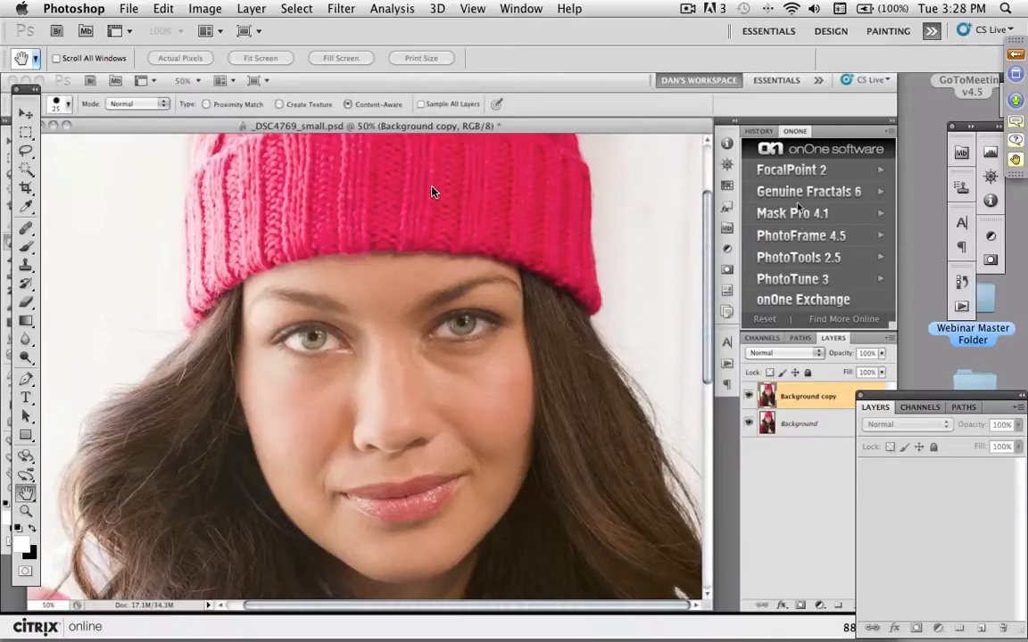
- Launch PhotoTools 2.5 and browse its Black & White Treatments, Camera Tricks and Portrait Enhance effects, previewing Auto Skin Smoother
{"action": "left_click", "coordinate": [803, 259]}
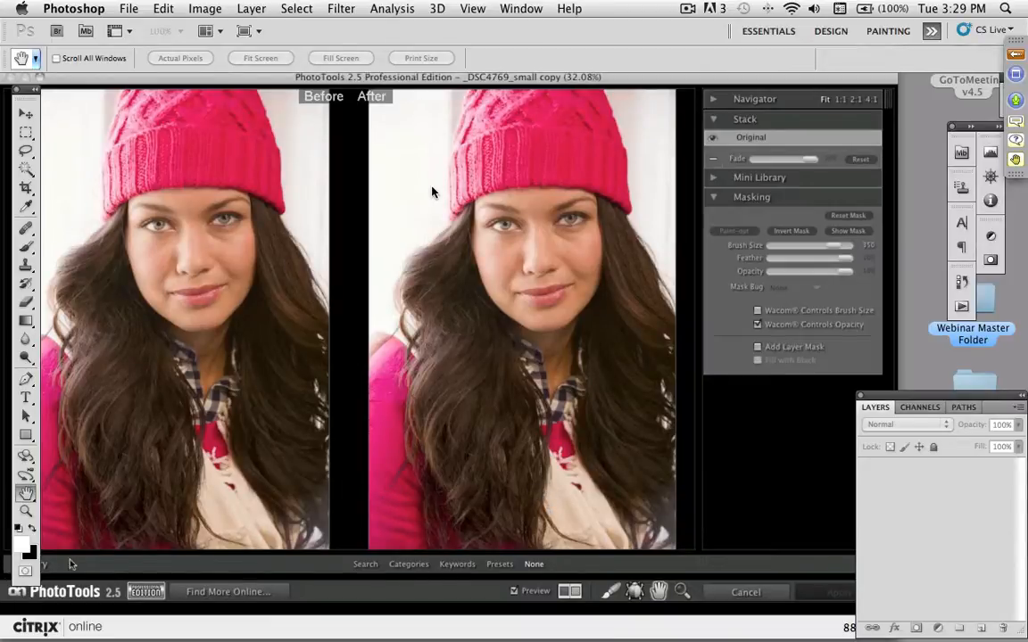
{"action": "left_click", "coordinate": [395, 565]}
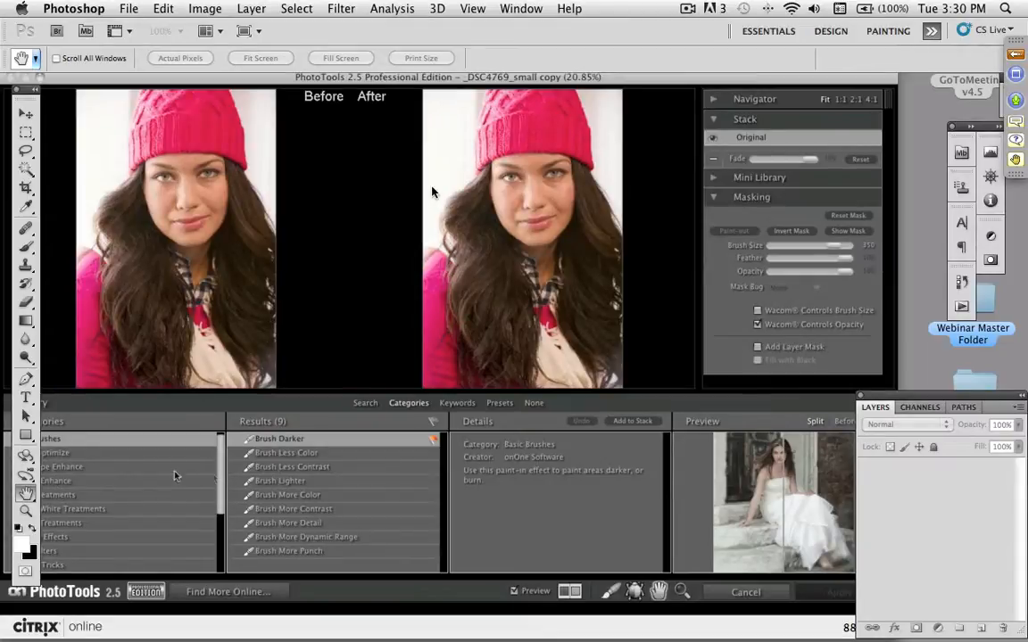
{"action": "left_click", "coordinate": [83, 511]}
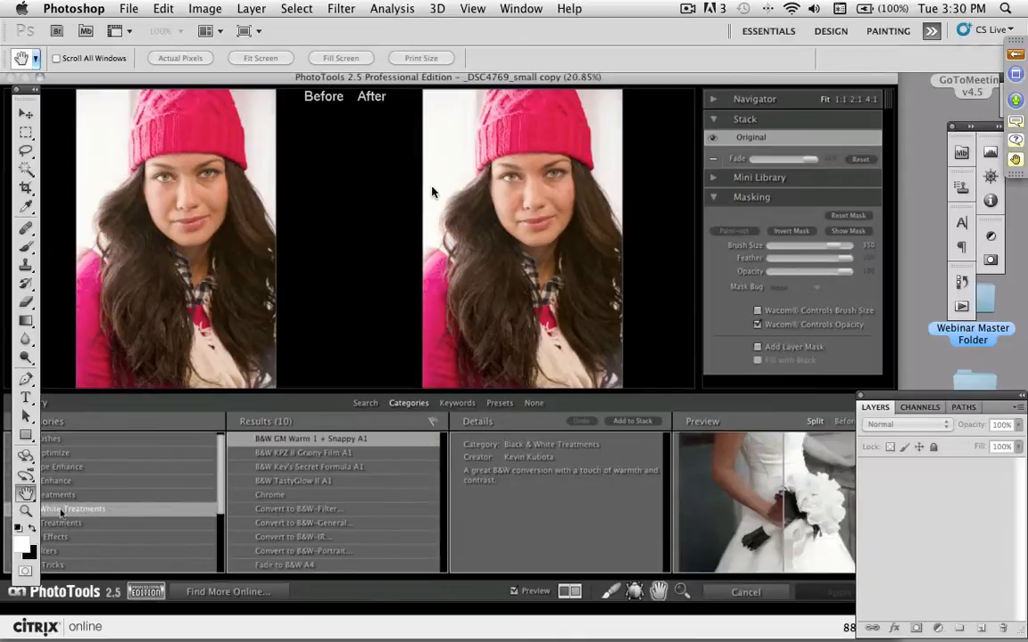
{"action": "left_click", "coordinate": [63, 565]}
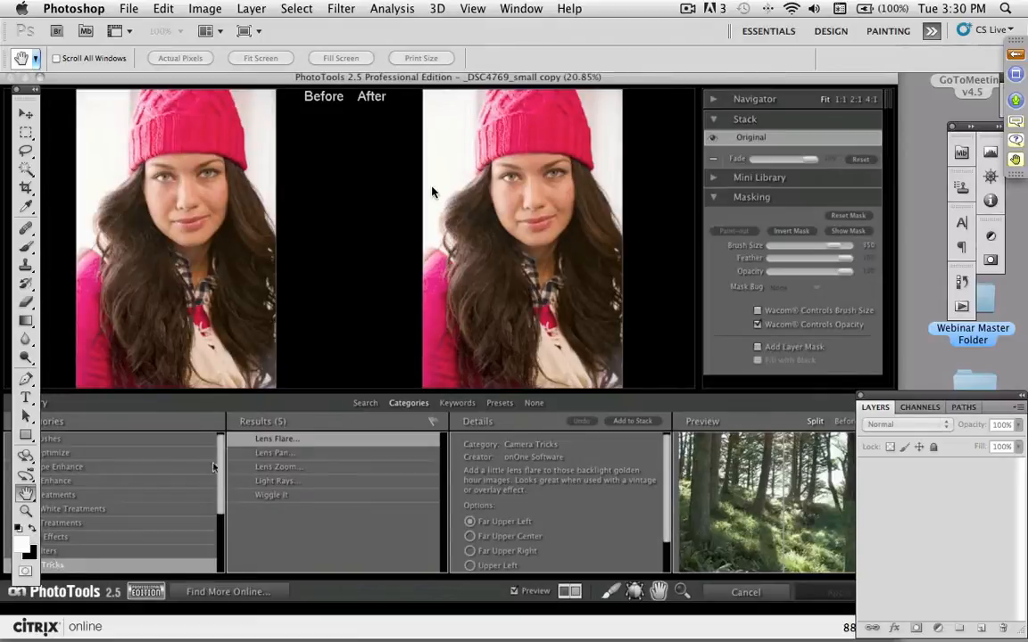
{"action": "left_click", "coordinate": [59, 482]}
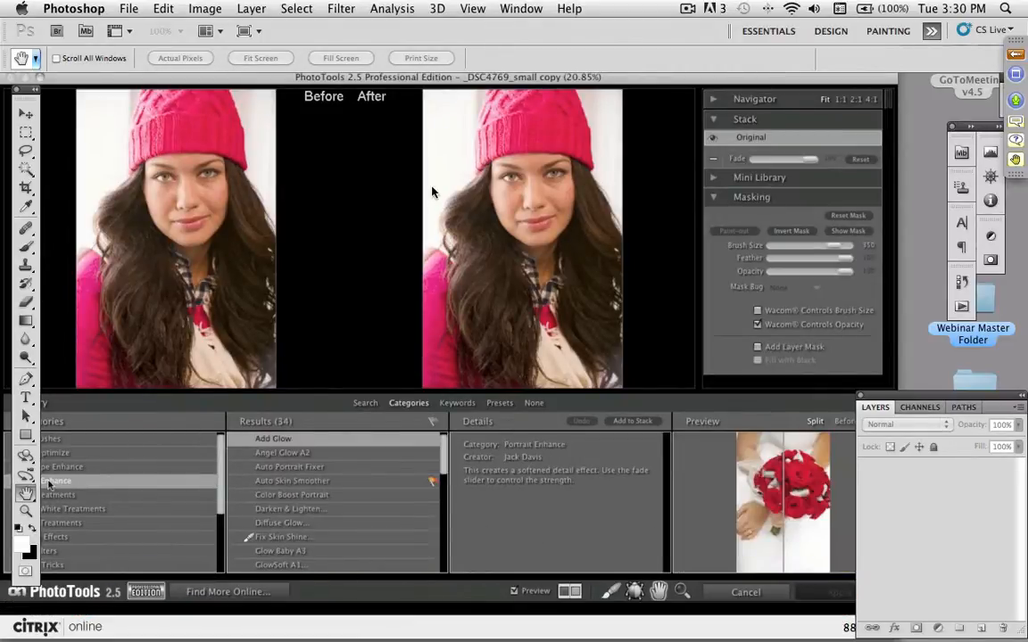
{"action": "left_click", "coordinate": [292, 482]}
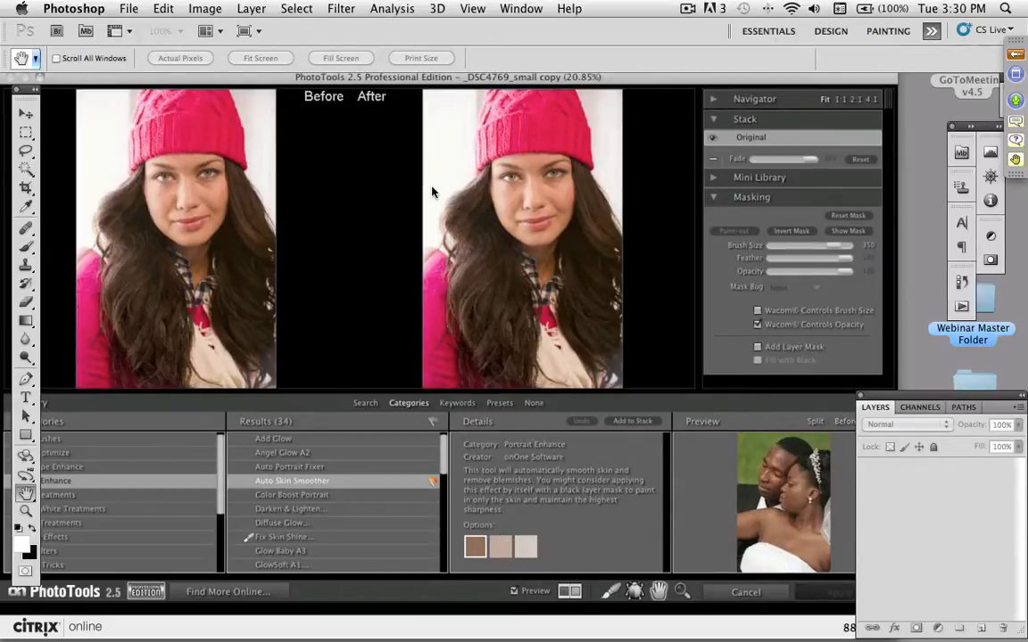
{"action": "left_click", "coordinate": [816, 423]}
- Search the PhotoTools effect library by text and look through the matching effects
{"action": "left_click", "coordinate": [365, 404]}
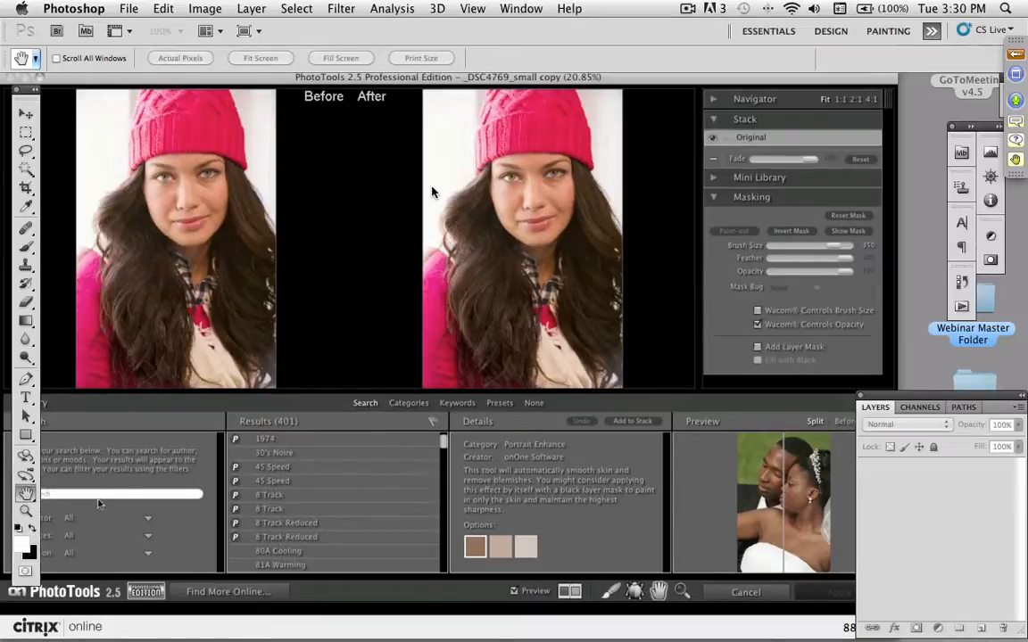
{"action": "left_click", "coordinate": [101, 494]}
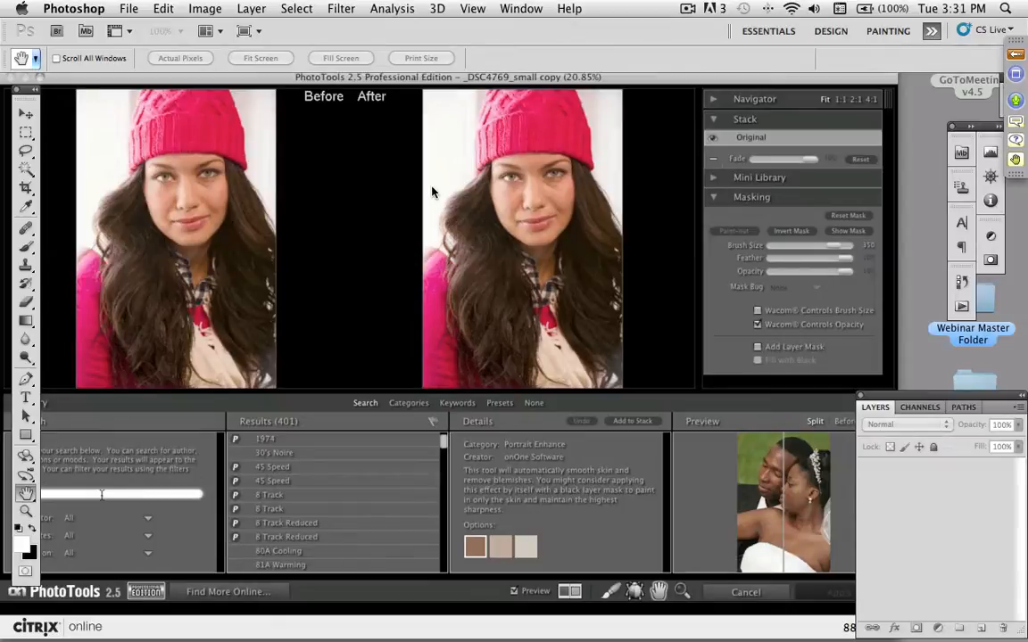
{"action": "type", "text": "s"}
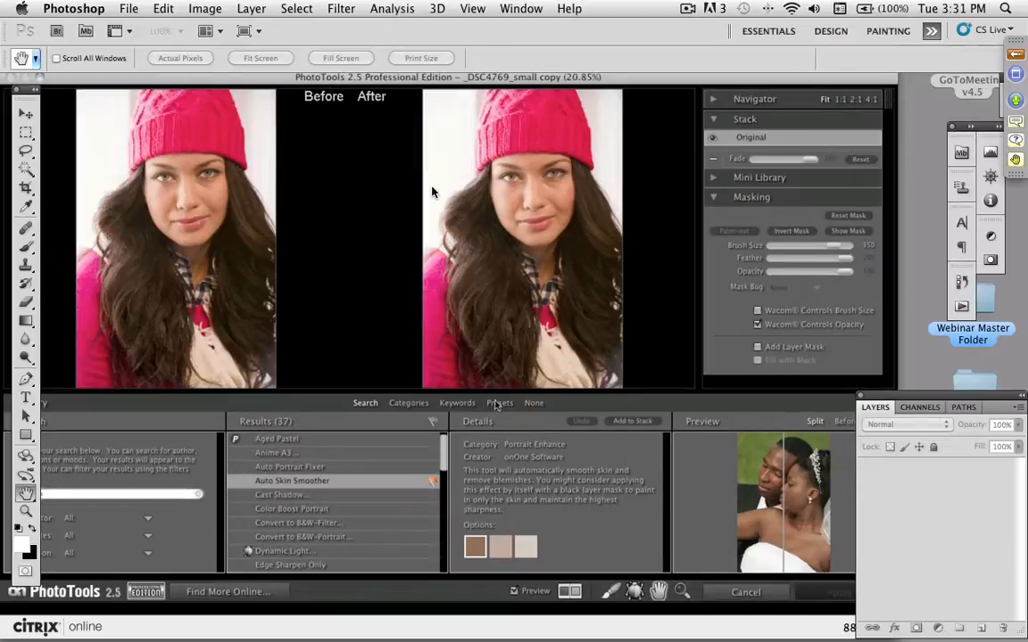
{"action": "mouse_move", "coordinate": [446, 459]}
{"action": "left_mouse_down"}
{"action": "mouse_move", "coordinate": [441, 527]}
{"action": "mouse_move", "coordinate": [443, 455]}
{"action": "left_mouse_up"}
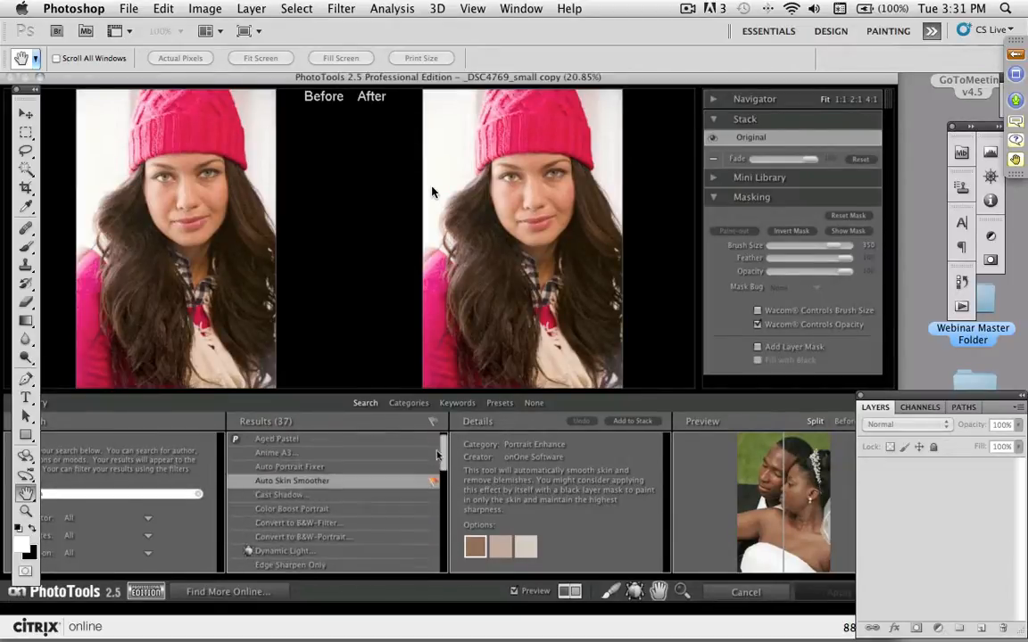
- Filter the effect library by the keywords Black & White, Grainy and Warm
{"action": "left_click", "coordinate": [458, 403]}
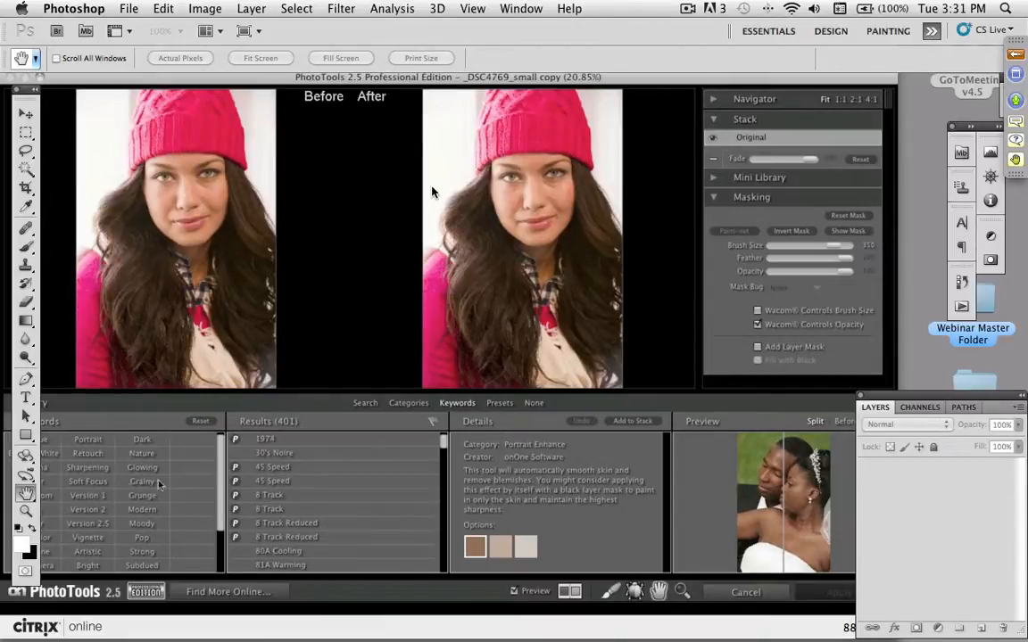
{"action": "left_click", "coordinate": [46, 454]}
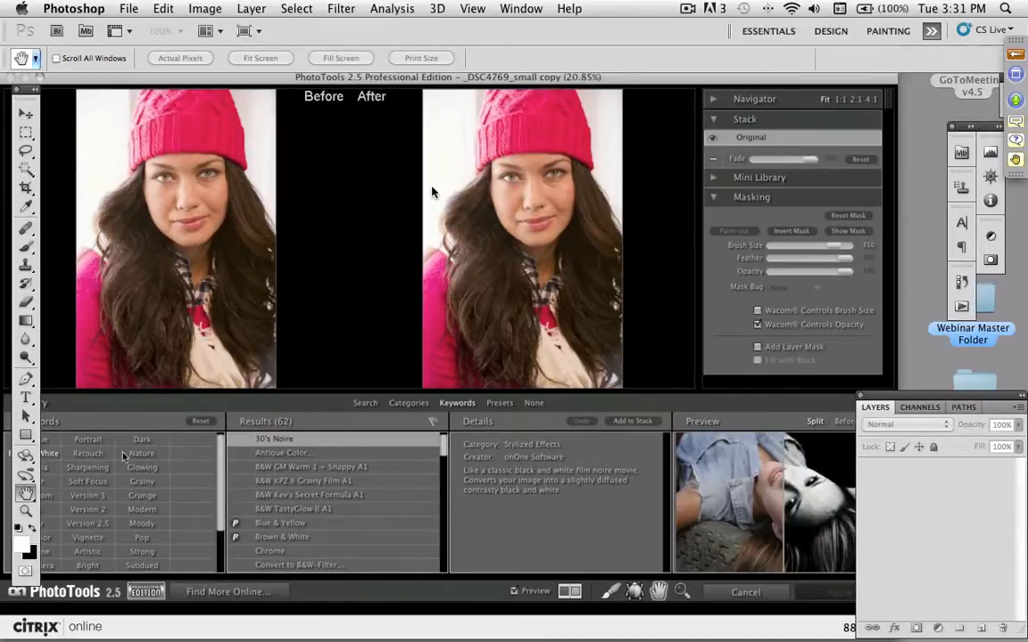
{"action": "left_click", "coordinate": [143, 483]}
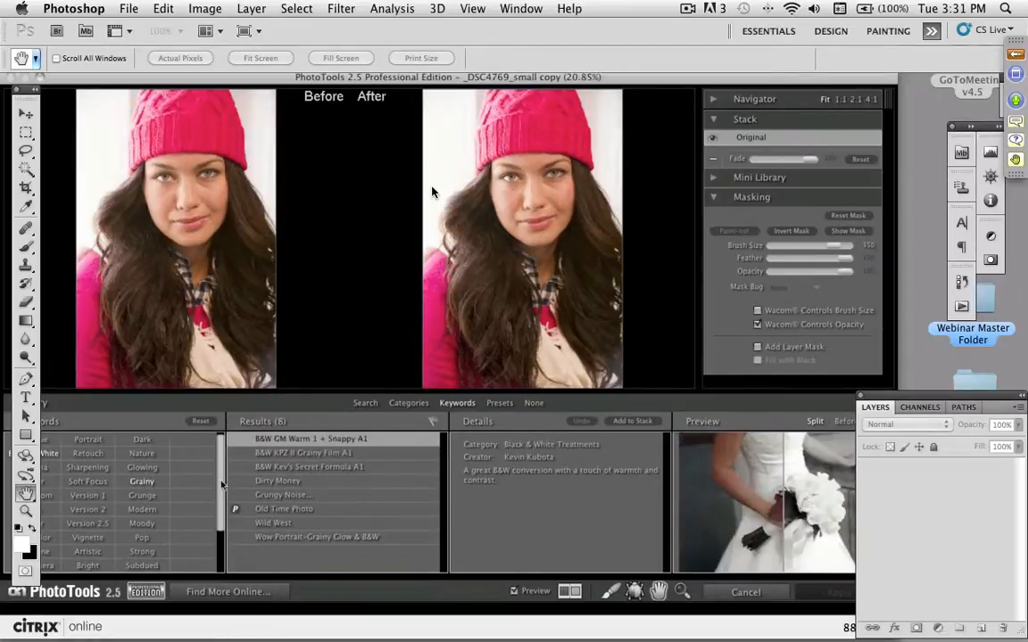
{"action": "scroll", "coordinate": [152, 561], "scroll_direction": "down", "scroll_amount": 2}
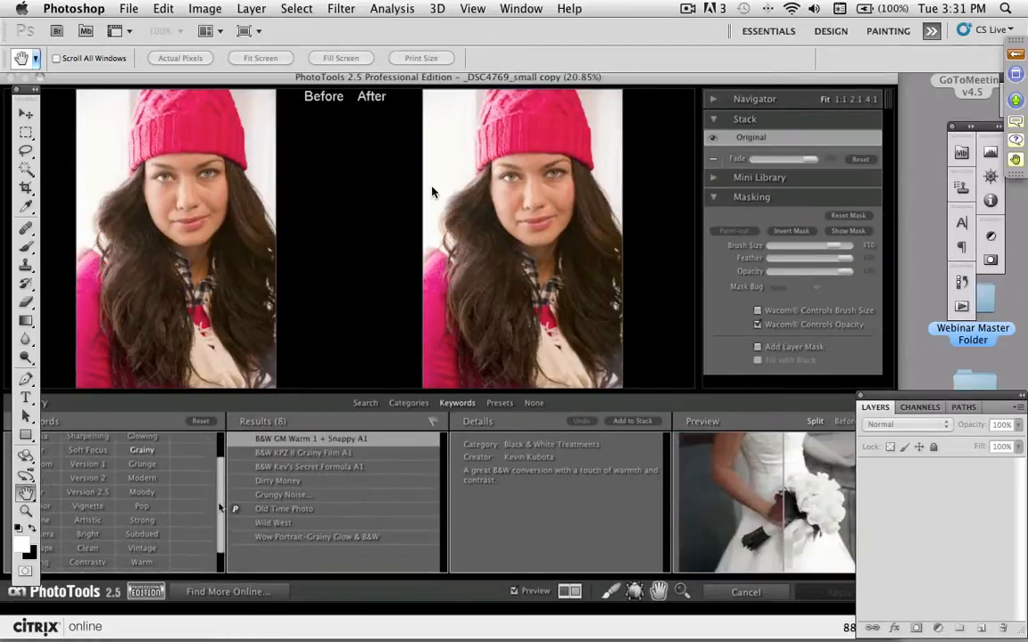
{"action": "left_click", "coordinate": [143, 561]}
{"action": "scroll", "coordinate": [222, 524], "scroll_direction": "up", "scroll_amount": 2}
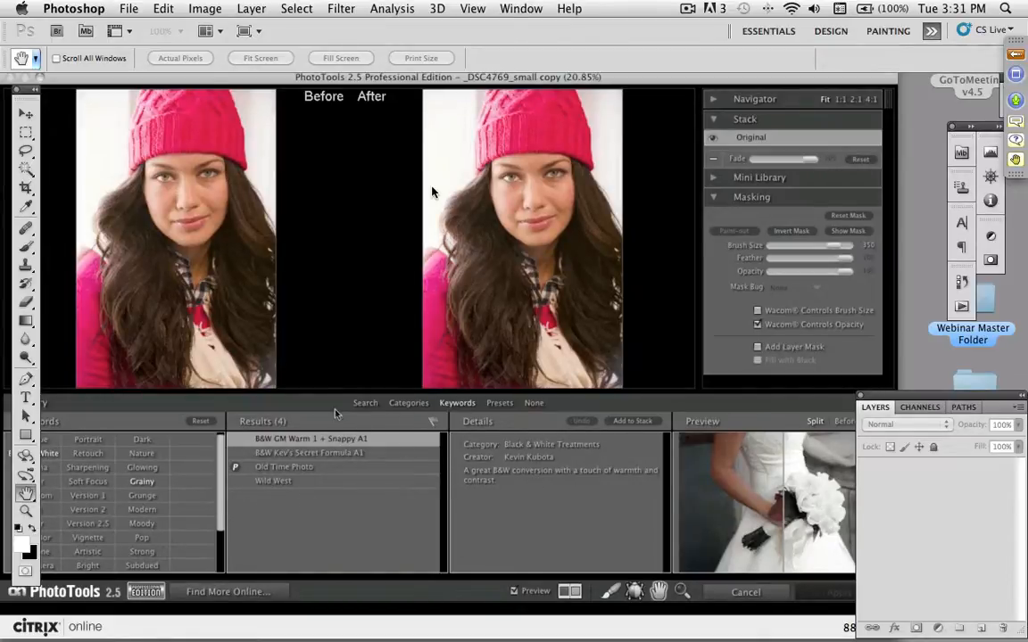
- Add the ShineWow effect from the Portrait Enhance category to the stack, with the face in close view
{"action": "left_click", "coordinate": [408, 404]}
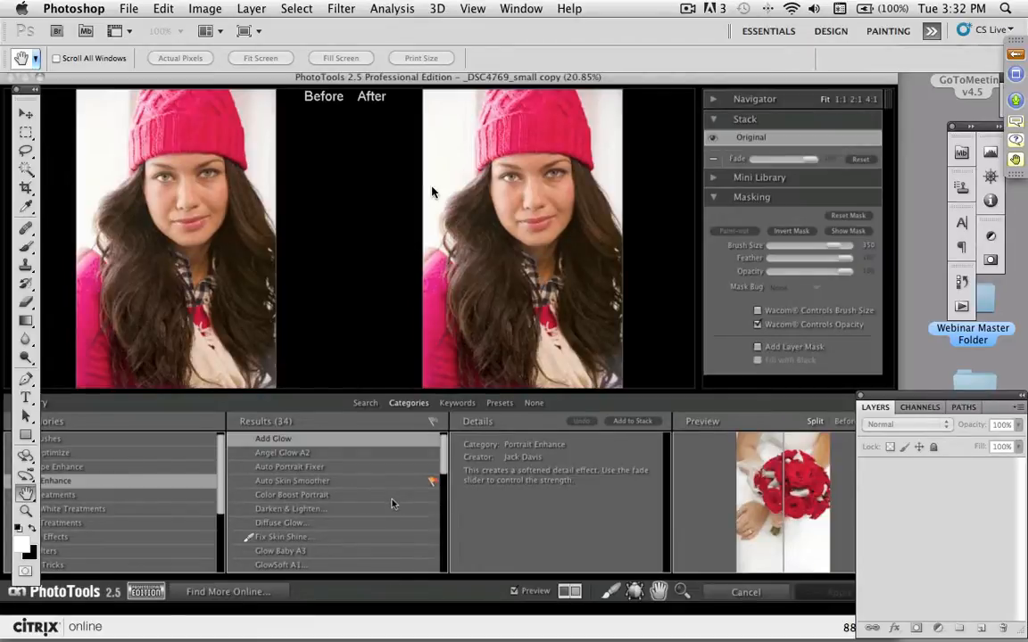
{"action": "key", "text": "super+equal"}
{"action": "key", "text": "super+equal"}
{"action": "key", "text": "super+equal"}
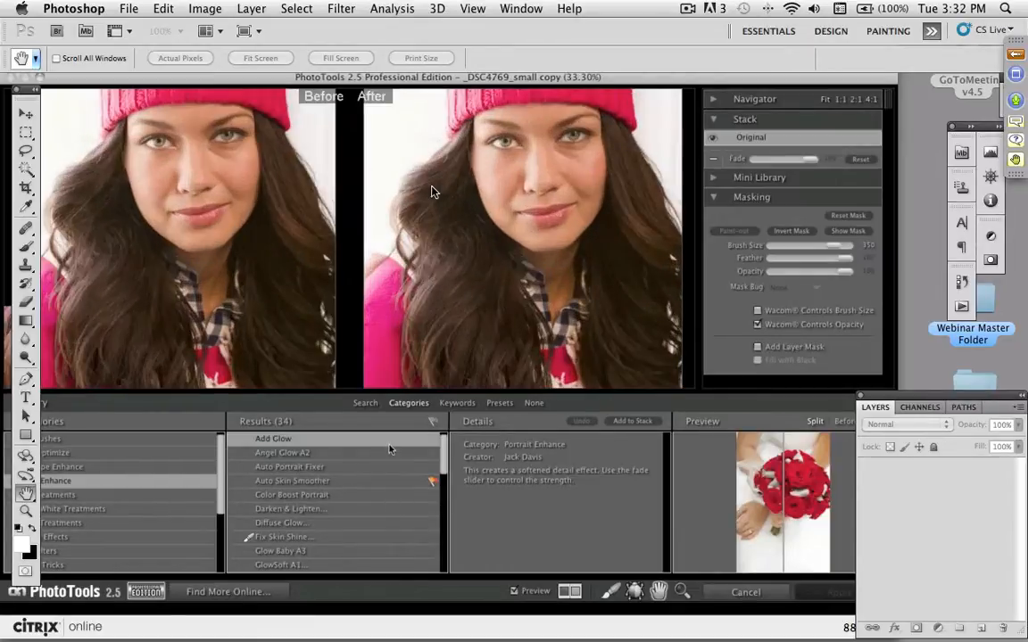
{"action": "key", "text": "super+equal"}
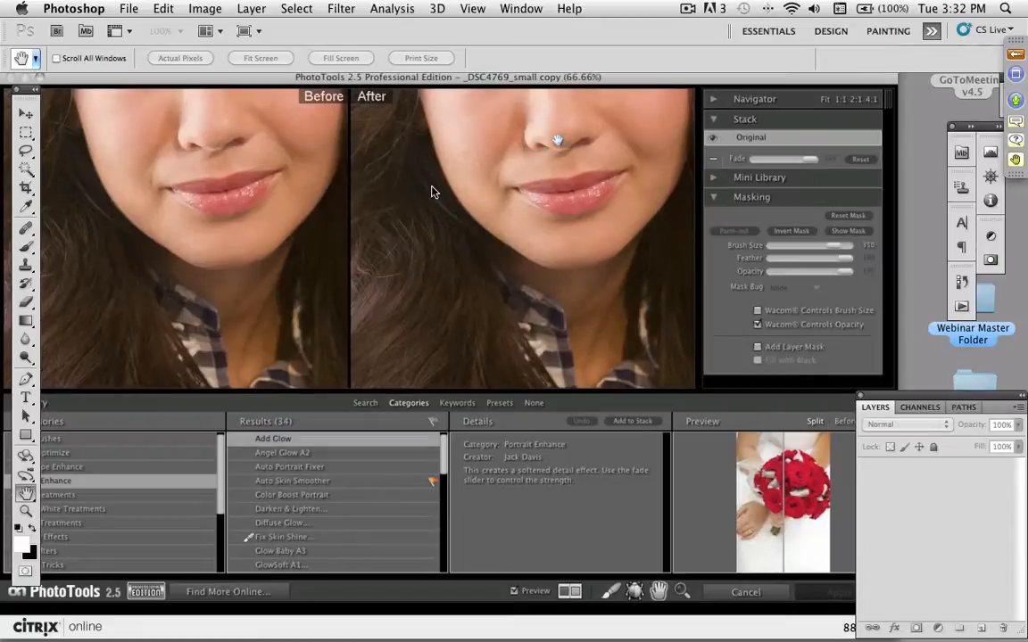
{"action": "left_click_drag", "start_coordinate": [556, 141], "coordinate": [532, 267]}
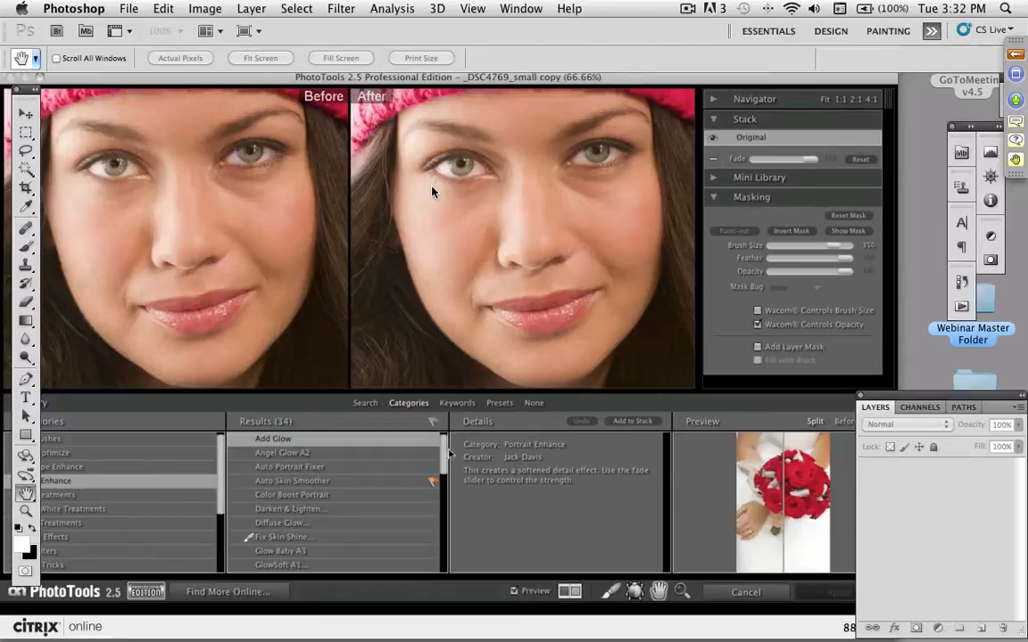
{"action": "left_click_drag", "start_coordinate": [450, 453], "coordinate": [443, 526]}
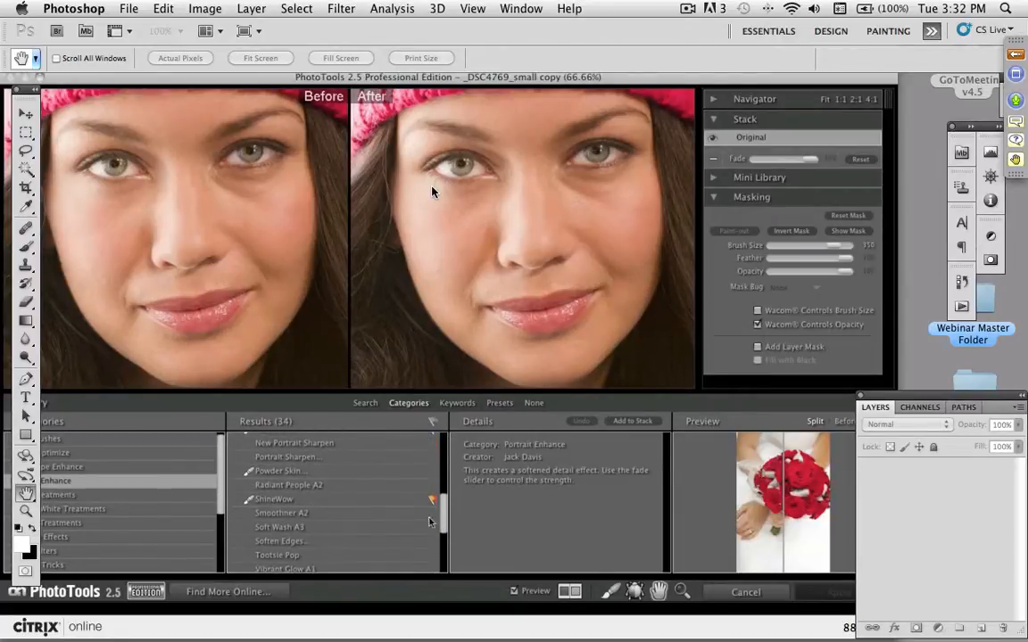
{"action": "left_click", "coordinate": [285, 501]}
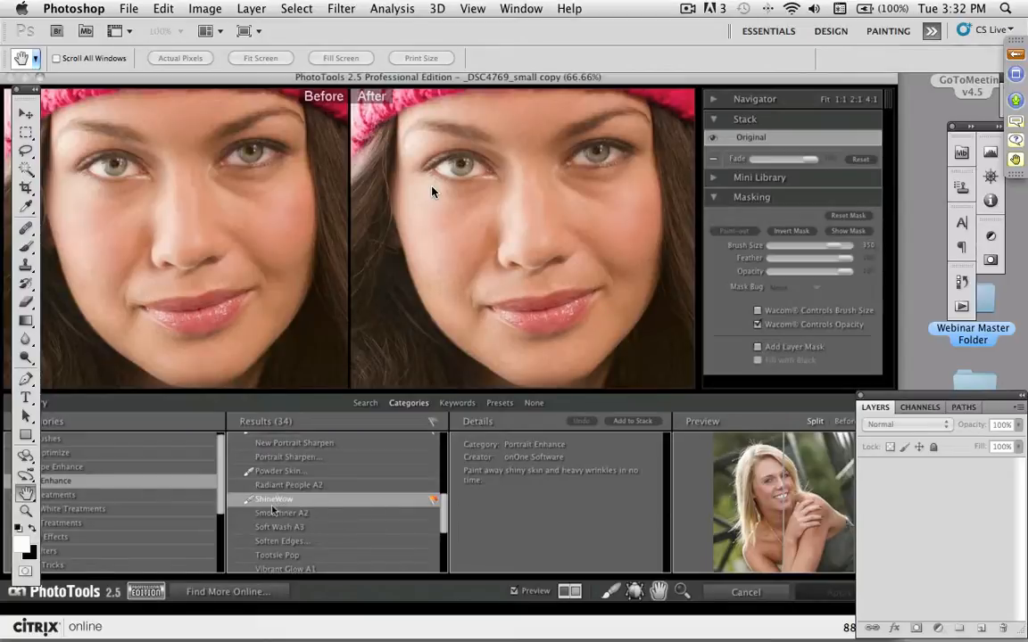
{"action": "left_click", "coordinate": [622, 422]}
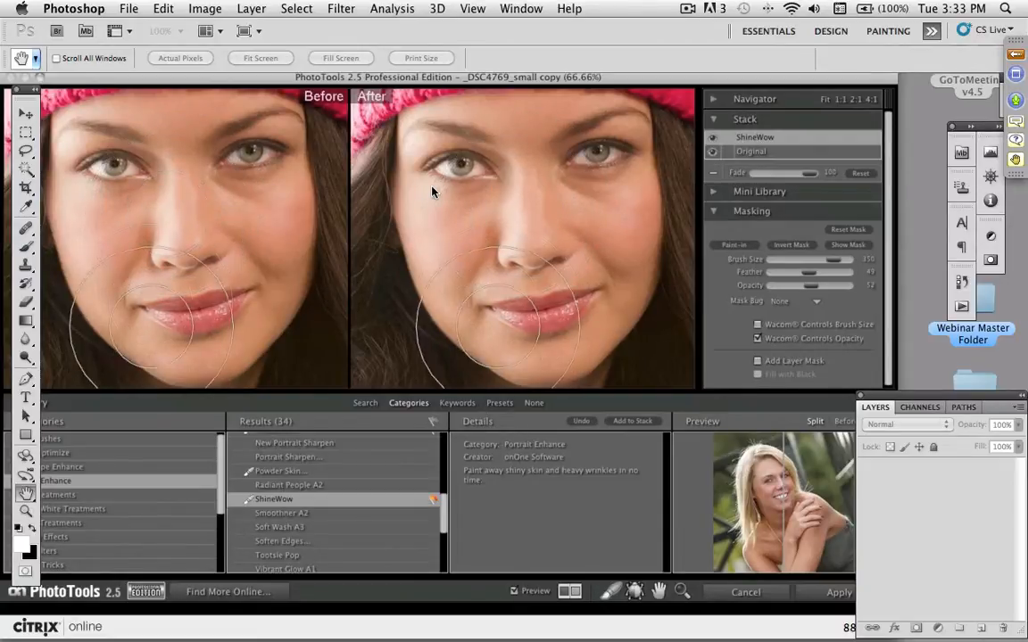
- Hide the effect library and set the masking brush size to 250 for painting on the face
{"action": "left_click", "coordinate": [534, 403]}
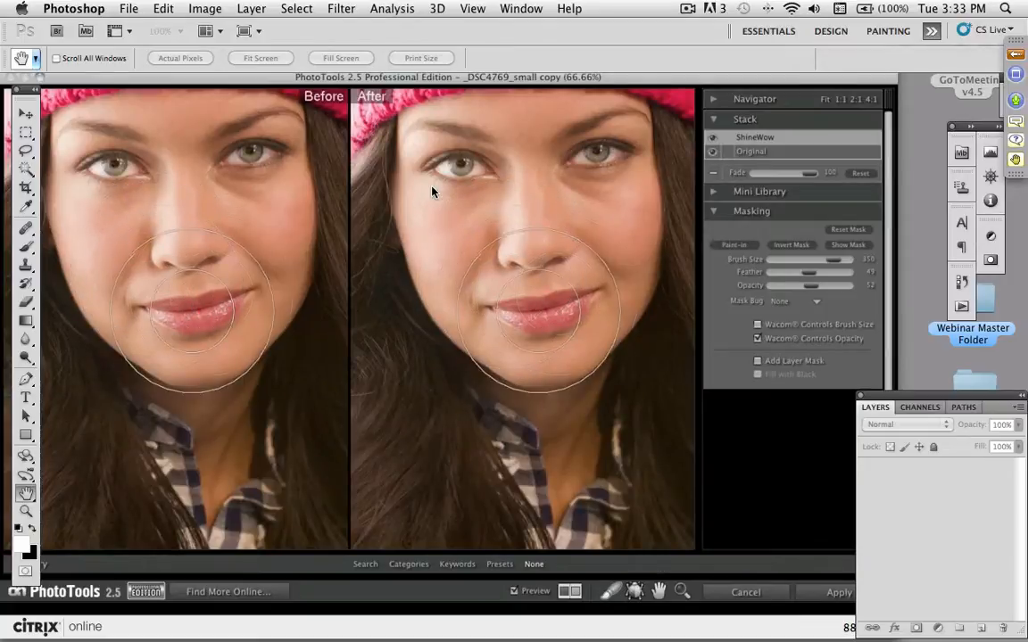
{"action": "mouse_move", "coordinate": [518, 220]}
{"action": "left_mouse_down"}
{"action": "mouse_move", "coordinate": [505, 233]}
{"action": "mouse_move", "coordinate": [522, 267]}
{"action": "left_mouse_up"}
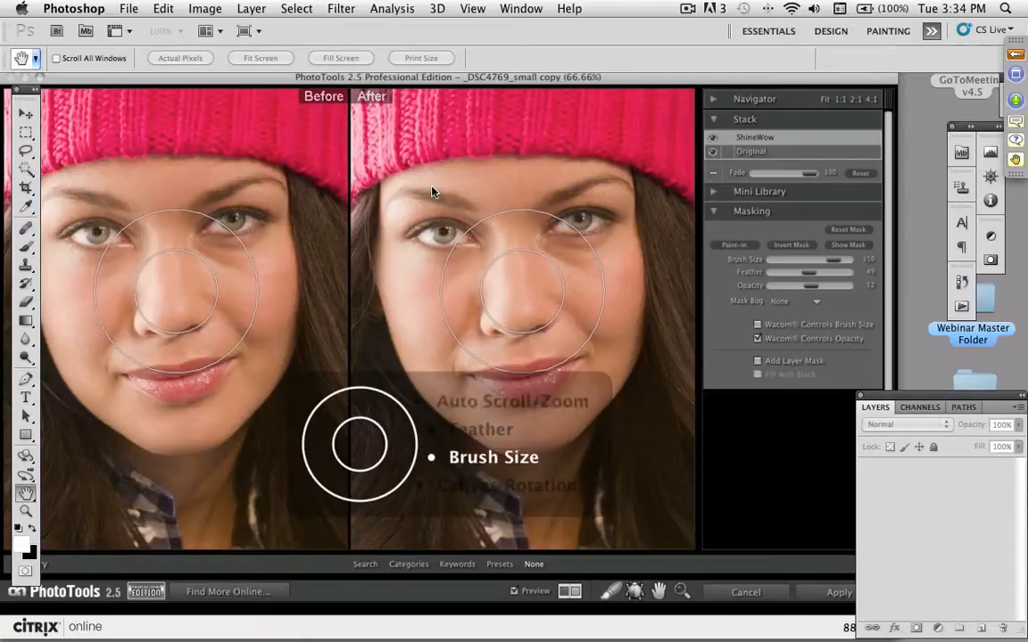
{"action": "key", "text": "["}
{"action": "key", "text": "["}
{"action": "key", "text": "["}
{"action": "key", "text": "["}
{"action": "key", "text": "["}
{"action": "key", "text": "["}
{"action": "key", "text": "["}
{"action": "key", "text": "["}
{"action": "key", "text": "["}
{"action": "key", "text": "["}
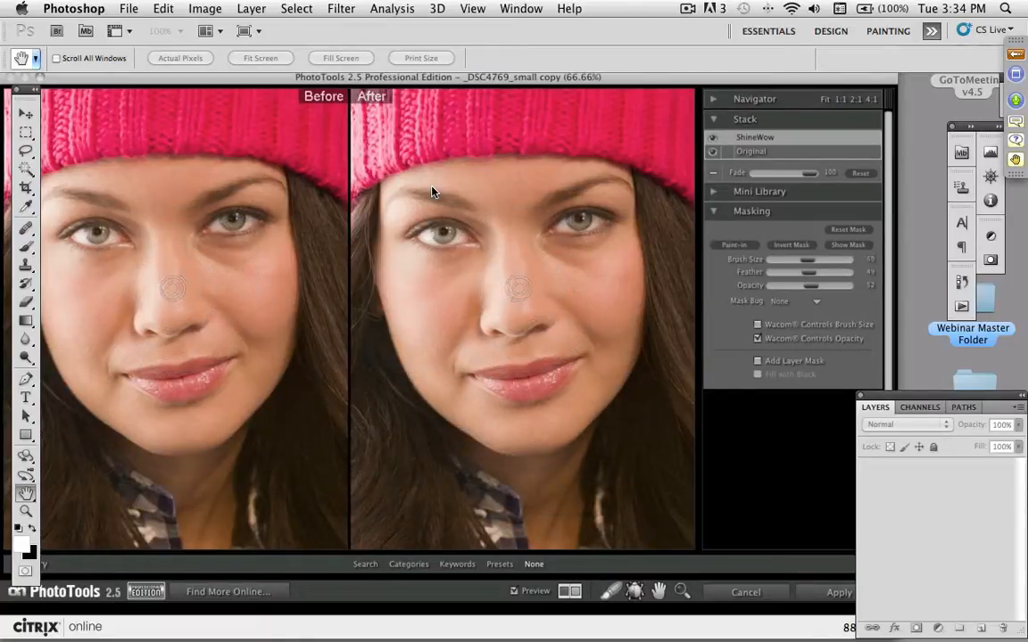
{"action": "key", "text": "]"}
{"action": "key", "text": "]"}
{"action": "key", "text": "]"}
{"action": "key", "text": "]"}
{"action": "key", "text": "]"}
{"action": "key", "text": "]"}
{"action": "key", "text": "]"}
{"action": "key", "text": "]"}
{"action": "key", "text": "]"}
{"action": "key", "text": "]"}
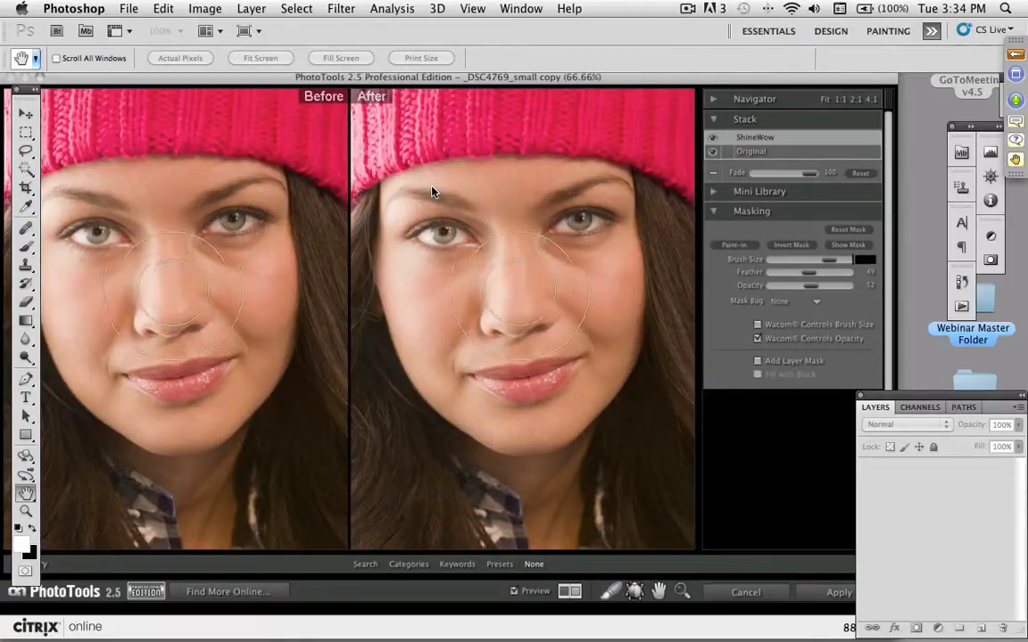
{"action": "key", "text": "["}
{"action": "key", "text": "["}
{"action": "key", "text": "["}
{"action": "key", "text": "["}
{"action": "key", "text": "["}
{"action": "key", "text": "["}
{"action": "key", "text": "["}
{"action": "key", "text": "["}
{"action": "key", "text": "["}
{"action": "key", "text": "["}
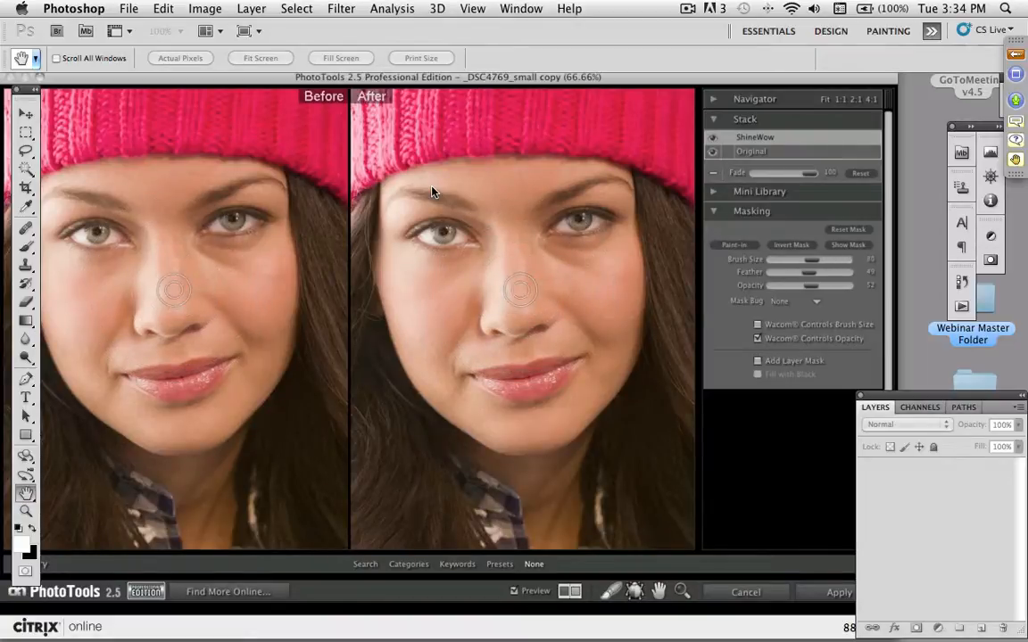
{"action": "key", "text": "]"}
{"action": "key", "text": "]"}
{"action": "key", "text": "]"}
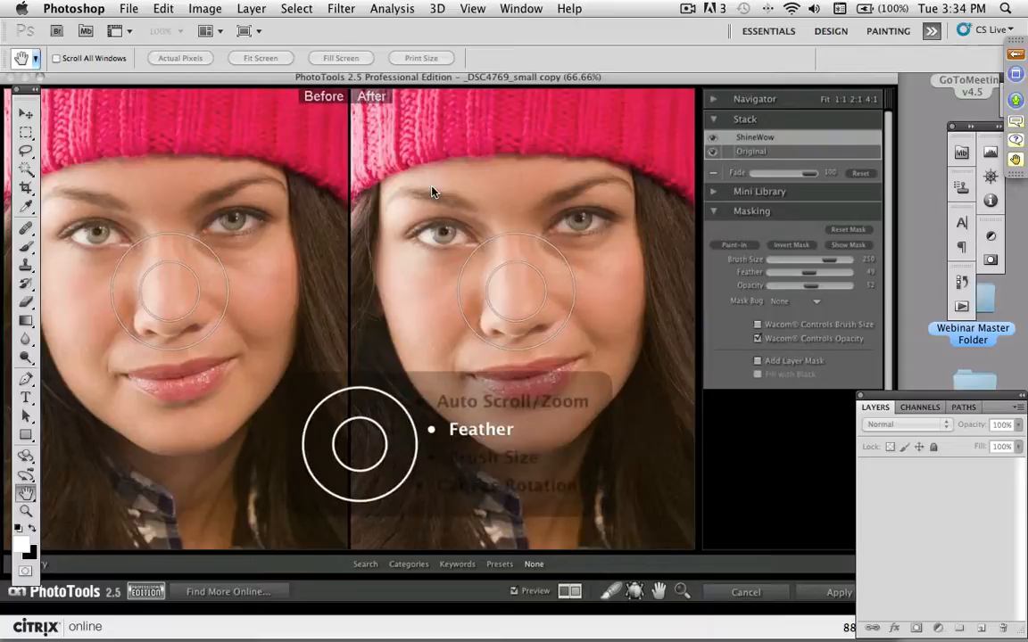
- Increase the masking brush's feather to give it a softer edge
{"action": "key", "text": "shift+]"}
{"action": "key", "text": "shift+]"}
{"action": "key", "text": "shift+]"}
{"action": "key", "text": "shift+]"}
{"action": "key", "text": "shift+]"}
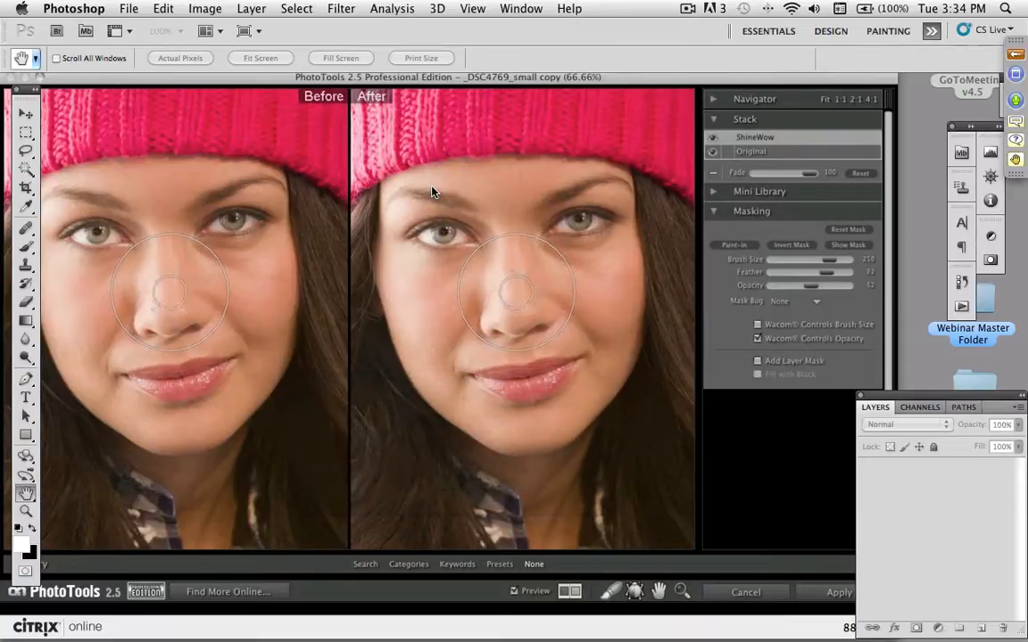
- Set the masking brush's feather to 33
{"action": "key", "text": "shift+["}
{"action": "key", "text": "shift+["}
{"action": "key", "text": "shift+["}
{"action": "key", "text": "shift+["}
{"action": "key", "text": "shift+["}
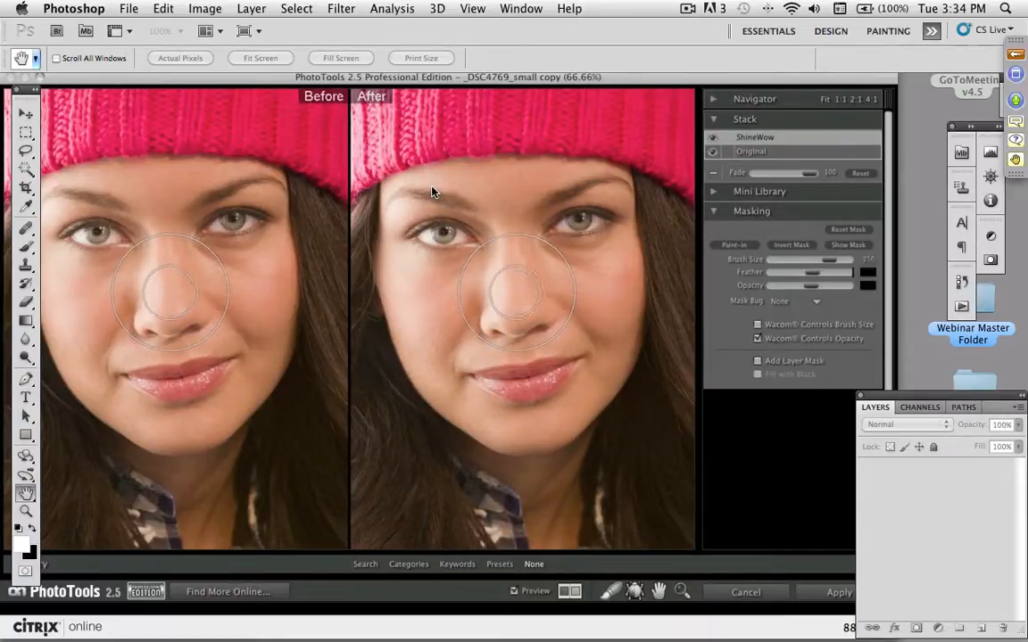
{"action": "key", "text": "shift+["}
{"action": "key", "text": "shift+["}
{"action": "key", "text": "shift+["}
{"action": "key", "text": "shift+["}
{"action": "key", "text": "shift+["}
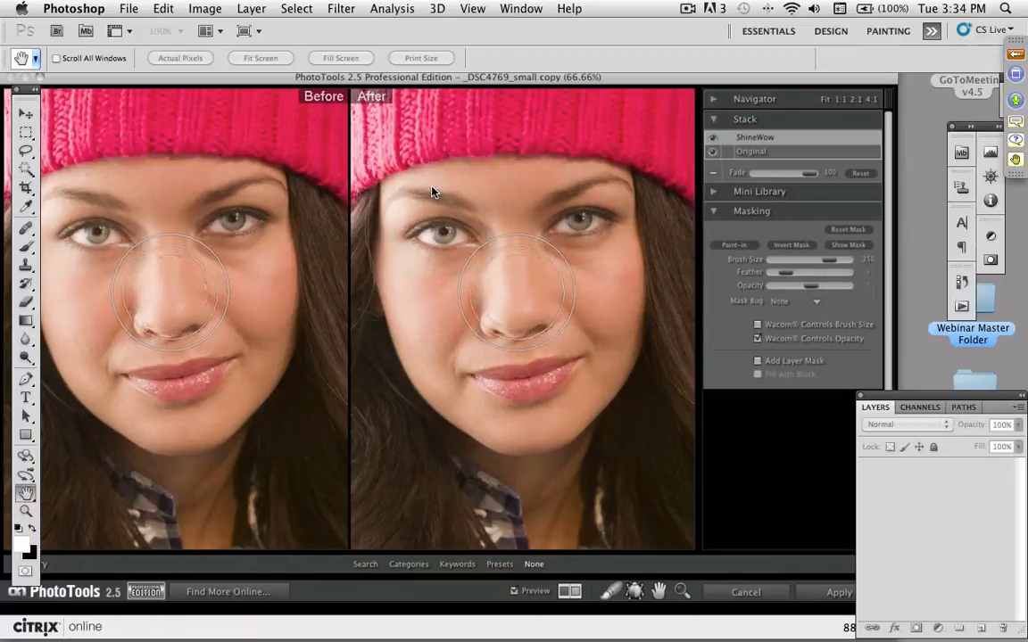
{"action": "key", "text": "shift+["}
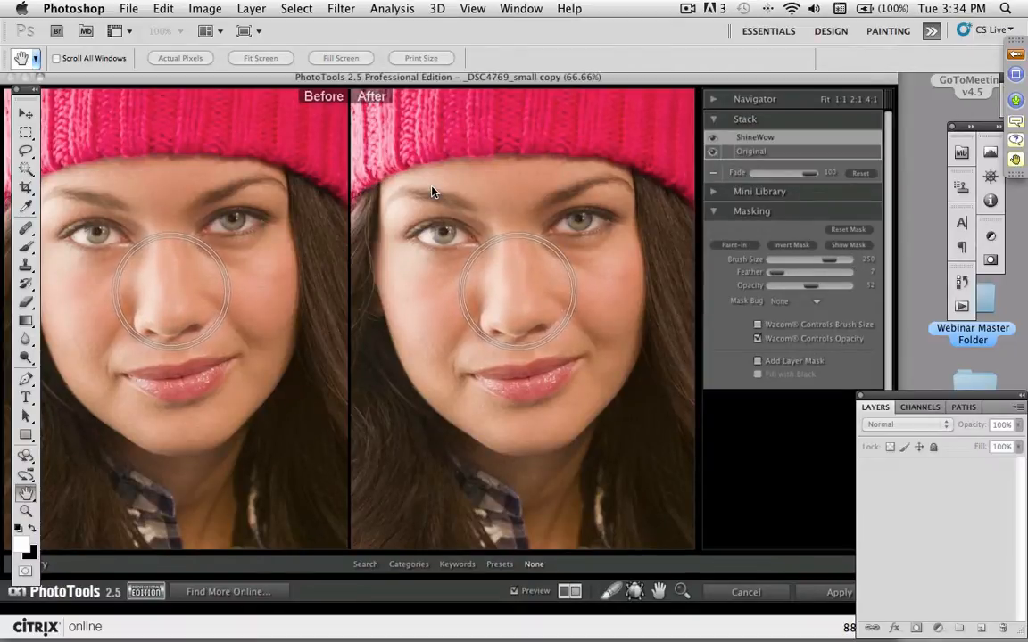
{"action": "key", "text": "shift+]"}
{"action": "key", "text": "shift+]"}
{"action": "key", "text": "shift+]"}
{"action": "key", "text": "shift+]"}
{"action": "key", "text": "shift+]"}
{"action": "key", "text": "shift+]"}
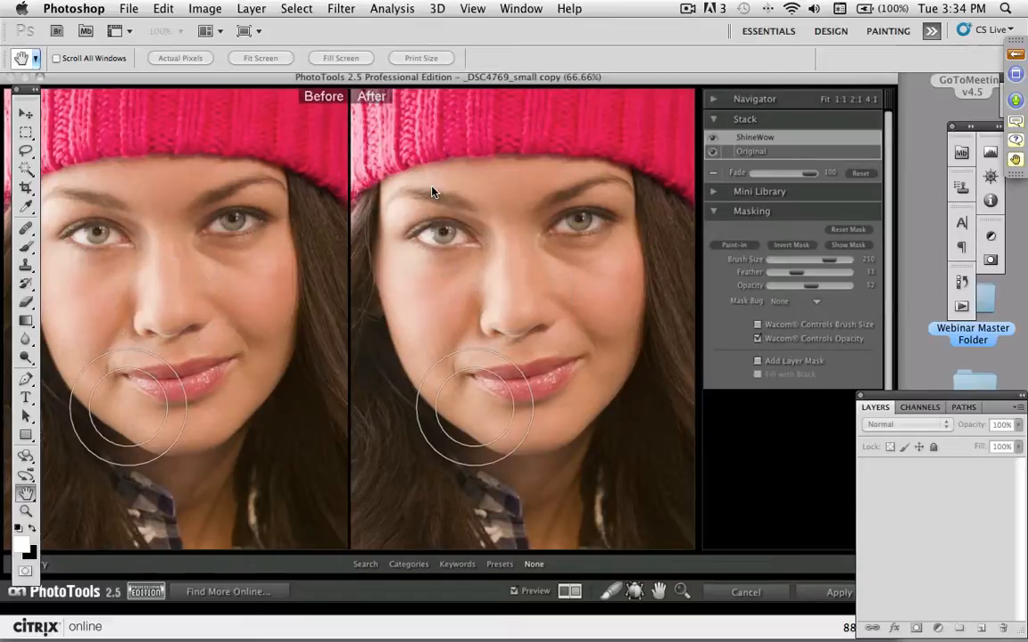
- Reduce the masking brush size to 100 and paint ShineWow from the bridge of the nose across under the eye
{"action": "key", "text": "bracketleft"}
{"action": "key", "text": "bracketleft"}
{"action": "key", "text": "bracketleft"}
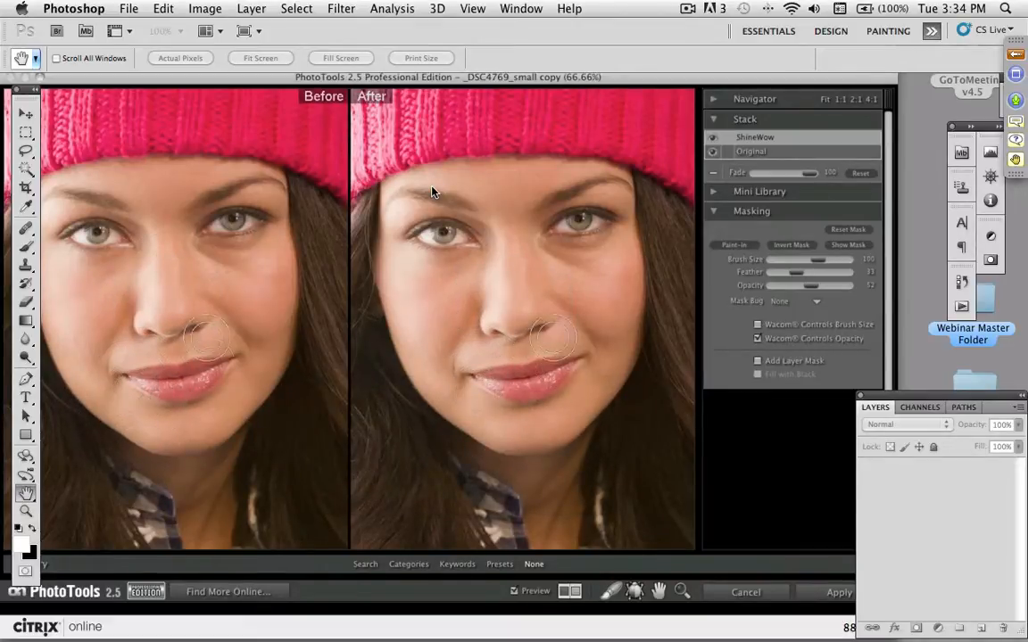
{"action": "mouse_move", "coordinate": [501, 244]}
{"action": "left_mouse_down"}
{"action": "mouse_move", "coordinate": [490, 296]}
{"action": "mouse_move", "coordinate": [437, 283]}
{"action": "mouse_move", "coordinate": [430, 263]}
{"action": "left_mouse_up"}
- Paint ShineWow from the edge of the forehead down the side of the face with a smaller brush
{"action": "key", "text": "bracketleft"}
{"action": "key", "text": "bracketleft"}
{"action": "key", "text": "bracketleft"}
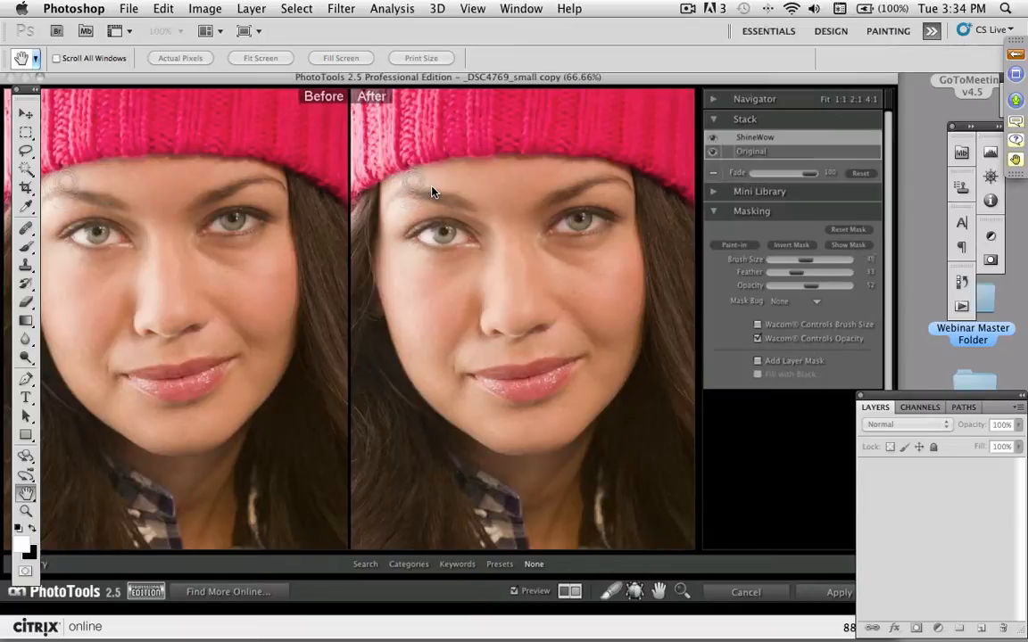
{"action": "mouse_move", "coordinate": [389, 183]}
{"action": "left_mouse_down"}
{"action": "mouse_move", "coordinate": [378, 195]}
{"action": "mouse_move", "coordinate": [406, 206]}
{"action": "mouse_move", "coordinate": [396, 249]}
{"action": "mouse_move", "coordinate": [414, 260]}
{"action": "mouse_move", "coordinate": [406, 290]}
{"action": "left_mouse_up"}
- Enlarge the masking brush to 70 and paint ShineWow along the lower cheek, jaw and chin
{"action": "key", "text": "bracketright"}
{"action": "key", "text": "bracketright"}
{"action": "key", "text": "bracketright"}
{"action": "key", "text": "bracketright"}
{"action": "mouse_move", "coordinate": [413, 336]}
{"action": "left_mouse_down"}
{"action": "mouse_move", "coordinate": [453, 412]}
{"action": "mouse_move", "coordinate": [499, 435]}
{"action": "mouse_move", "coordinate": [431, 364]}
{"action": "mouse_move", "coordinate": [402, 308]}
{"action": "mouse_move", "coordinate": [390, 256]}
{"action": "mouse_move", "coordinate": [392, 199]}
{"action": "mouse_move", "coordinate": [403, 189]}
{"action": "mouse_move", "coordinate": [396, 285]}
{"action": "mouse_move", "coordinate": [436, 364]}
{"action": "mouse_move", "coordinate": [410, 269]}
{"action": "mouse_move", "coordinate": [444, 370]}
{"action": "mouse_move", "coordinate": [548, 459]}
{"action": "left_mouse_up"}
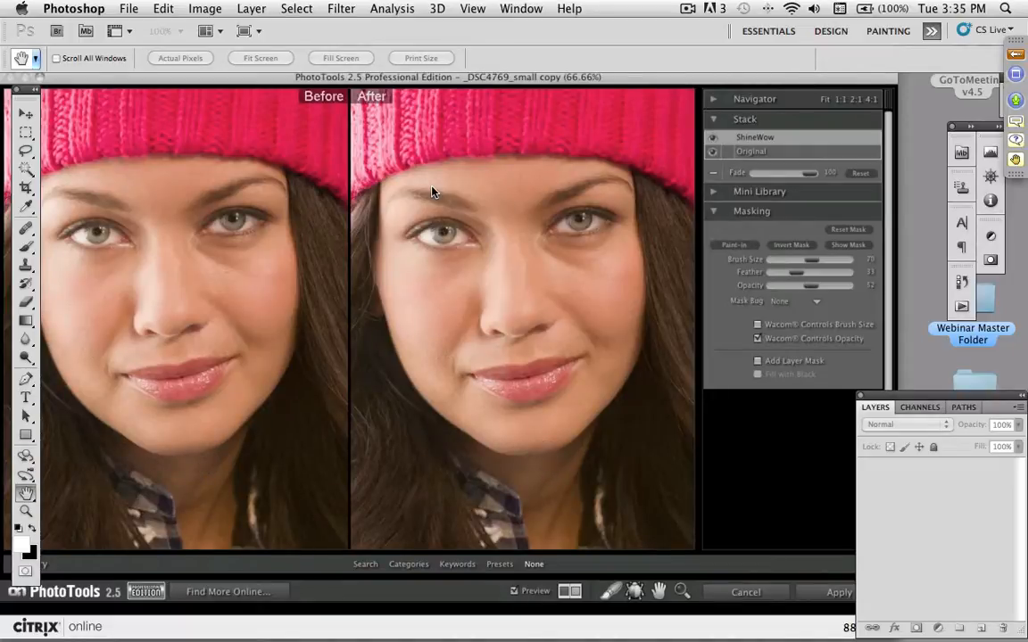
- Compare the face with and without ShineWow and set the effect's fade to 62
{"action": "left_click", "coordinate": [714, 140]}
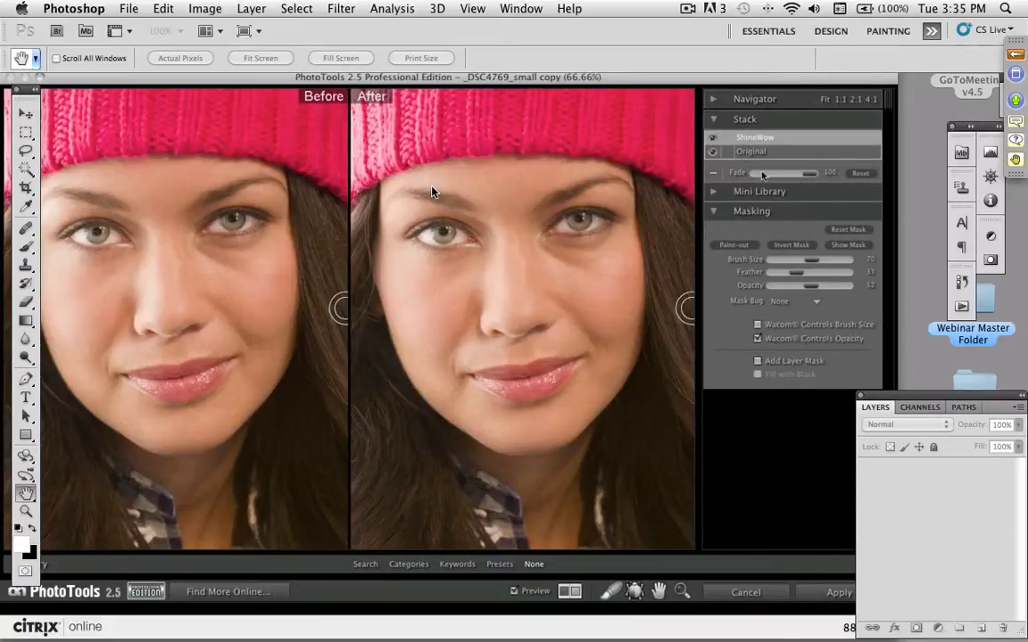
{"action": "mouse_move", "coordinate": [793, 176]}
{"action": "left_mouse_down"}
{"action": "mouse_move", "coordinate": [801, 181]}
{"action": "mouse_move", "coordinate": [777, 176]}
{"action": "left_mouse_up"}
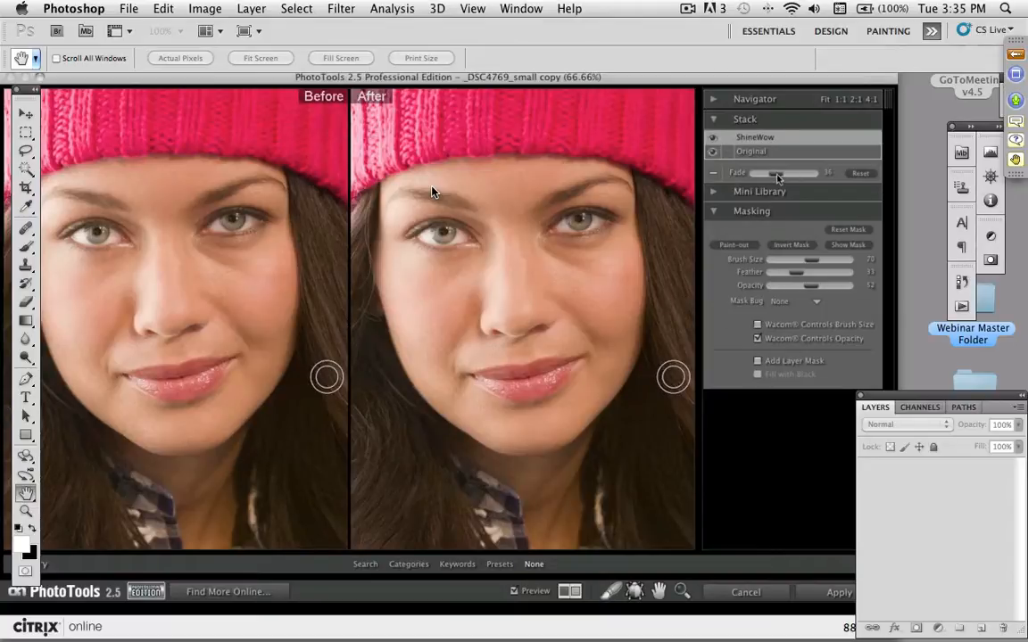
{"action": "mouse_move", "coordinate": [814, 181]}
{"action": "left_mouse_down"}
{"action": "mouse_move", "coordinate": [772, 178]}
{"action": "mouse_move", "coordinate": [808, 180]}
{"action": "left_mouse_up"}
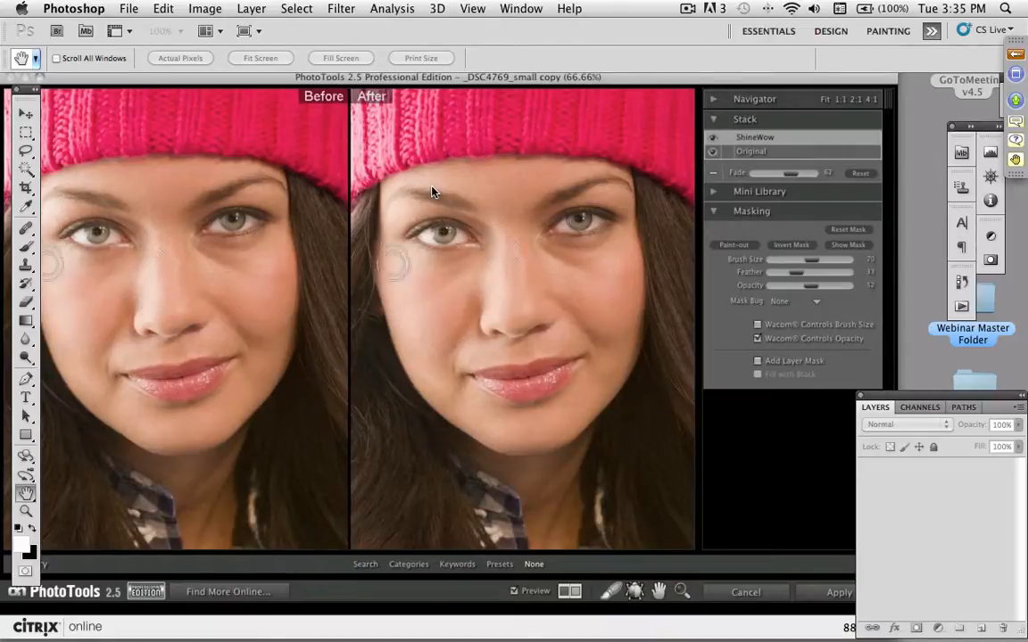
{"action": "left_click", "coordinate": [713, 139]}
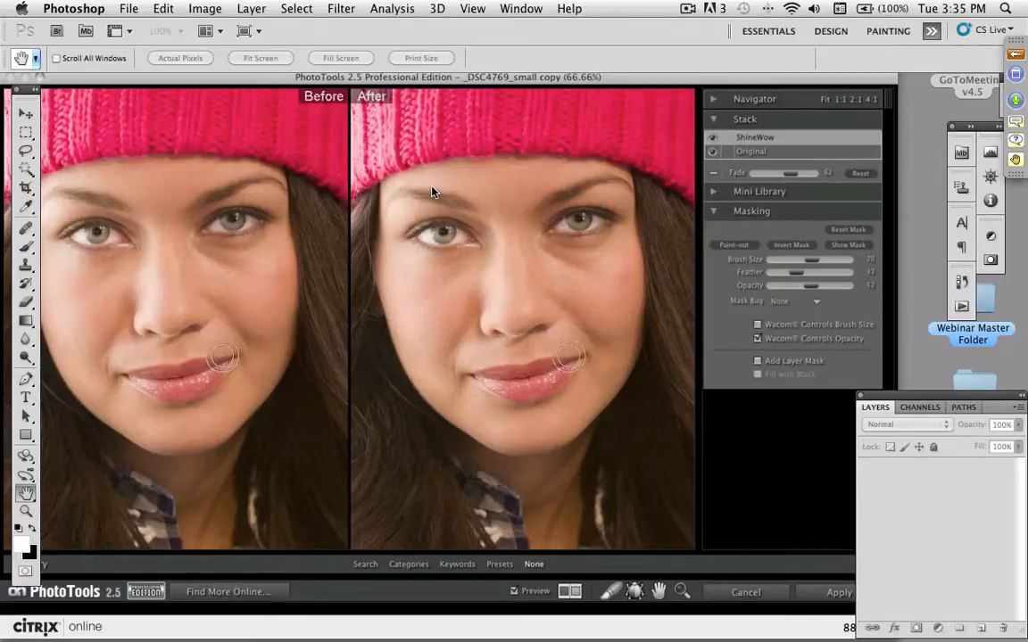
- Add the Model Skin effect from the Portrait Enhance category to the stack and hide the effect library
{"action": "left_click", "coordinate": [409, 564]}
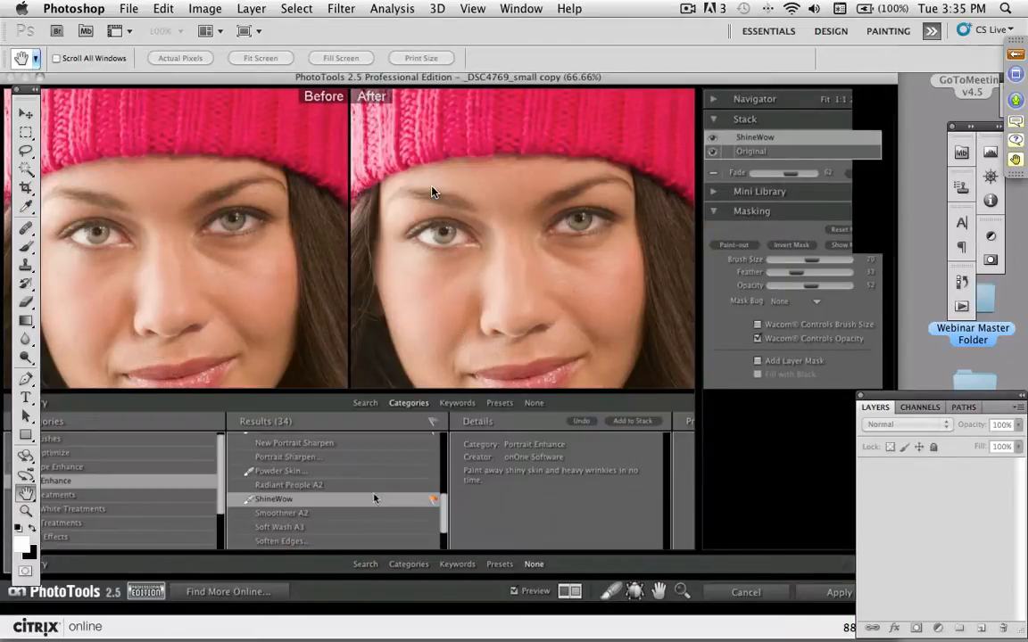
{"action": "left_click", "coordinate": [284, 472]}
{"action": "scroll", "coordinate": [404, 460], "scroll_direction": "up", "scroll_amount": 3}
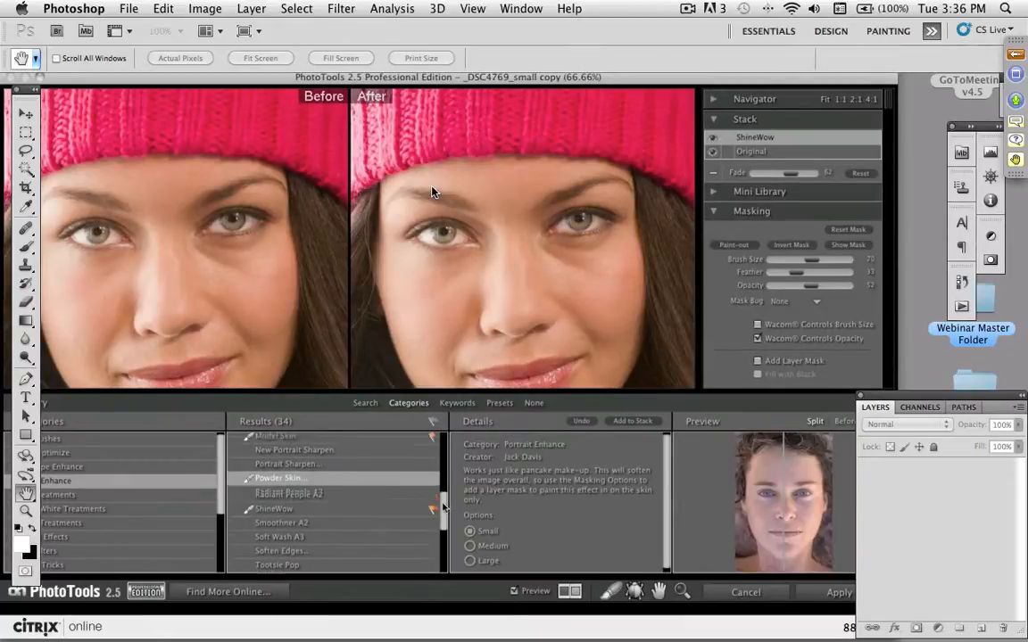
{"action": "left_click", "coordinate": [276, 492]}
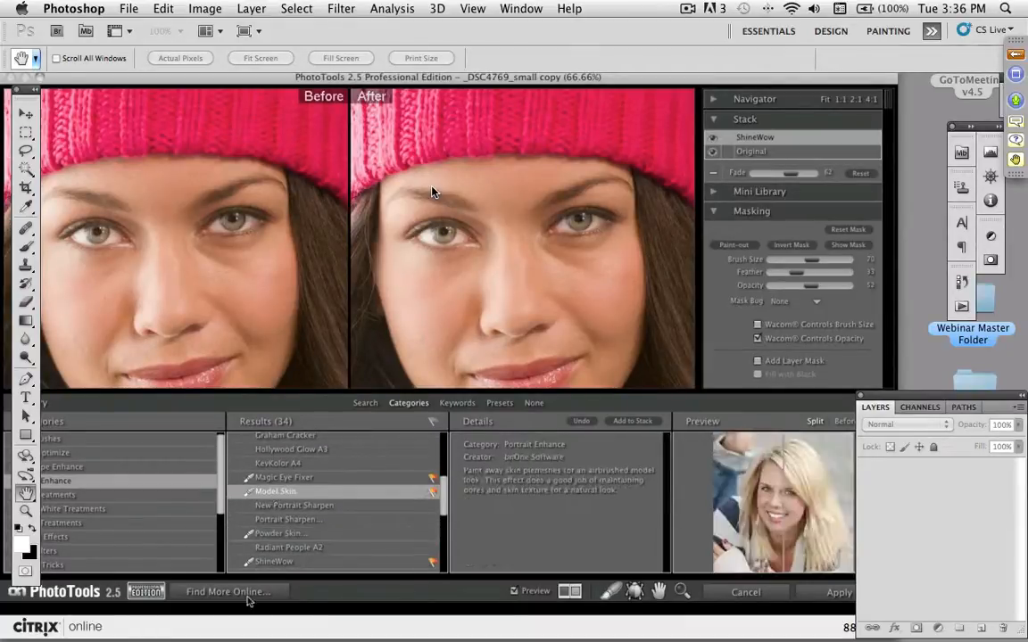
{"action": "left_click", "coordinate": [630, 422]}
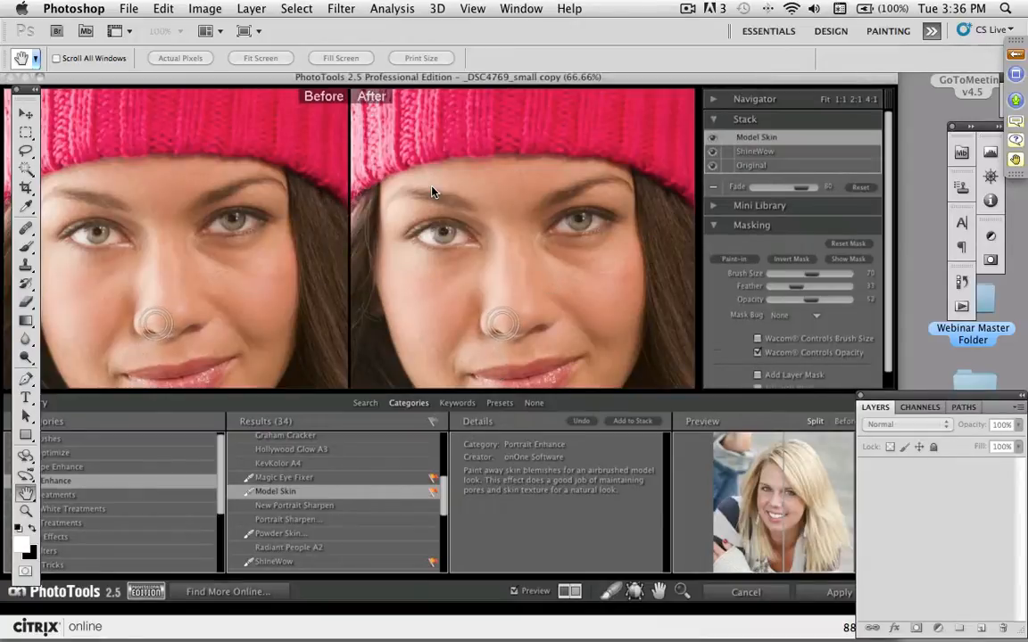
{"action": "left_click", "coordinate": [534, 403]}
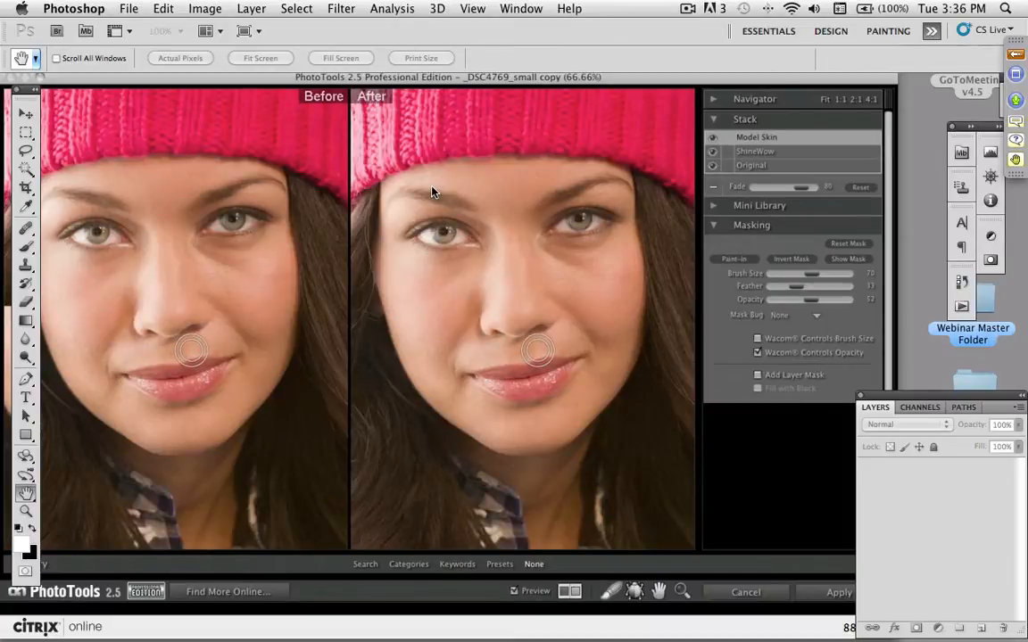
- Paint Model Skin on the skin around and under the eyes at 100% view with the brush size at 50
{"action": "key", "text": "super+equal"}
{"action": "left_click_drag", "start_coordinate": [592, 251], "coordinate": [571, 270]}
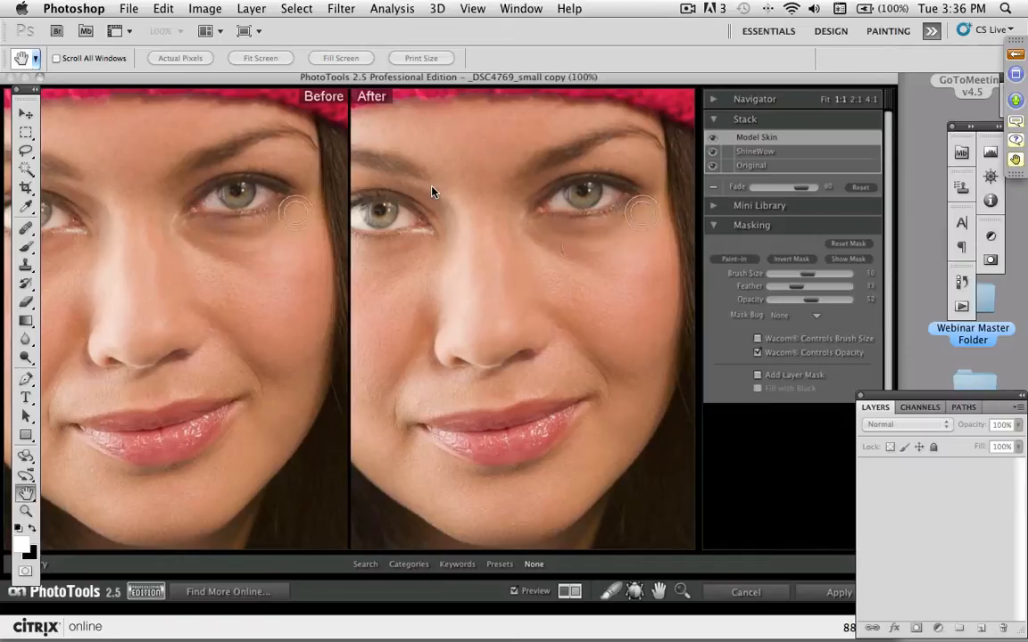
{"action": "key", "text": "space"}
{"action": "left_click_drag", "start_coordinate": [415, 291], "coordinate": [497, 266]}
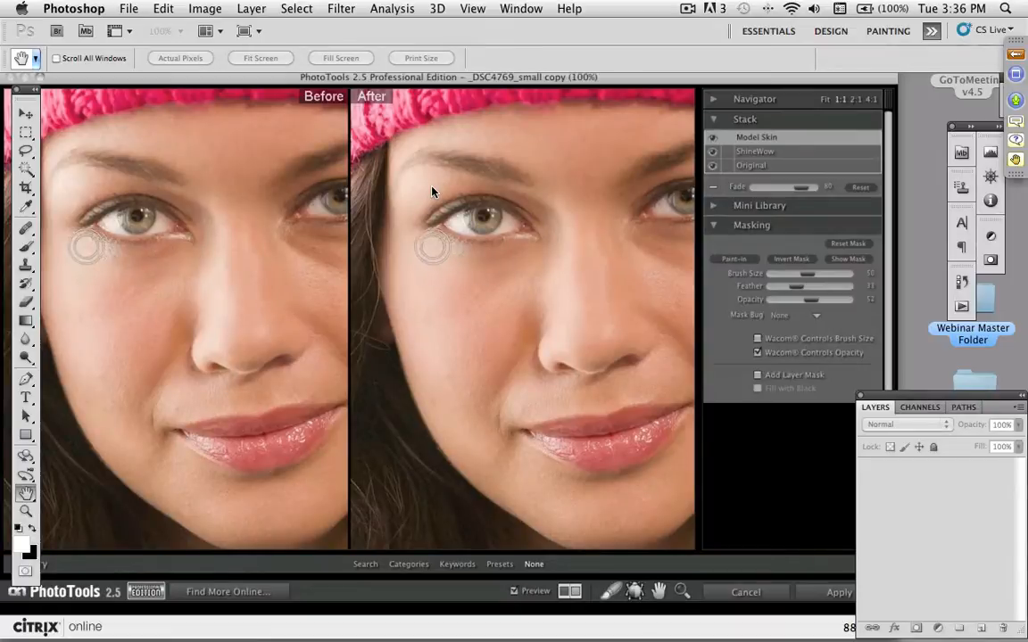
- Reduce the brush size to 25 and paint Model Skin around the corners of the mouth and above the lips
{"action": "key", "text": "space"}
{"action": "left_click_drag", "start_coordinate": [540, 377], "coordinate": [514, 317]}
{"action": "key", "text": "bracketleft"}
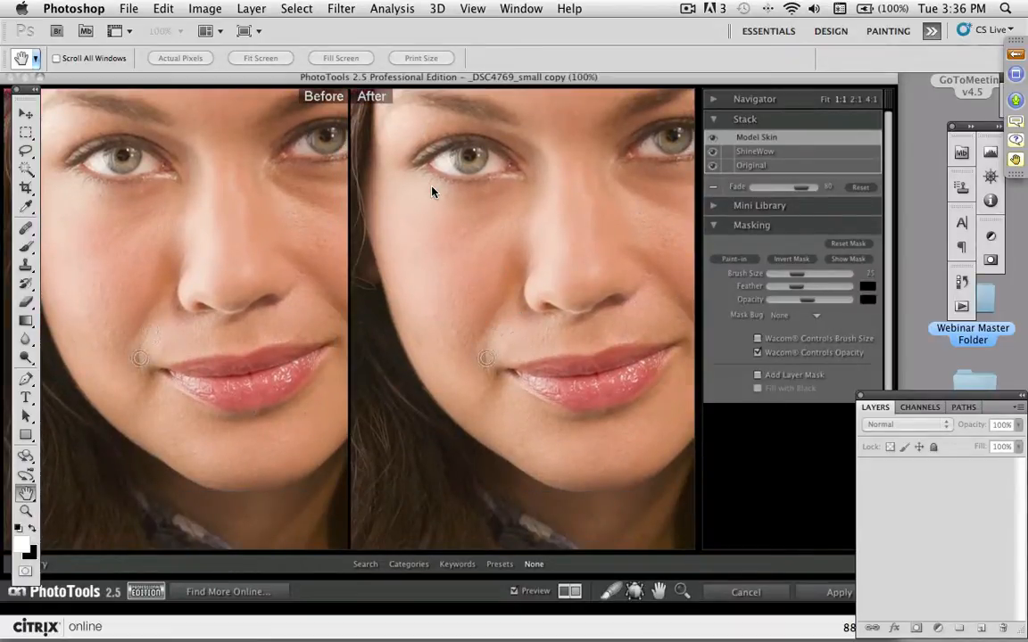
{"action": "key", "text": "space"}
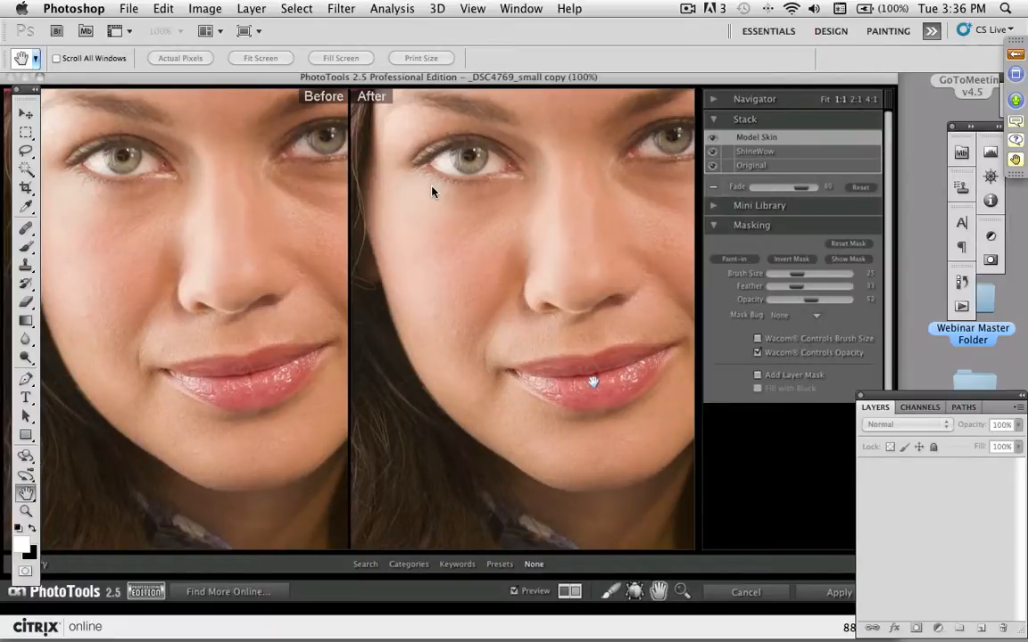
{"action": "left_click_drag", "start_coordinate": [593, 384], "coordinate": [497, 387]}
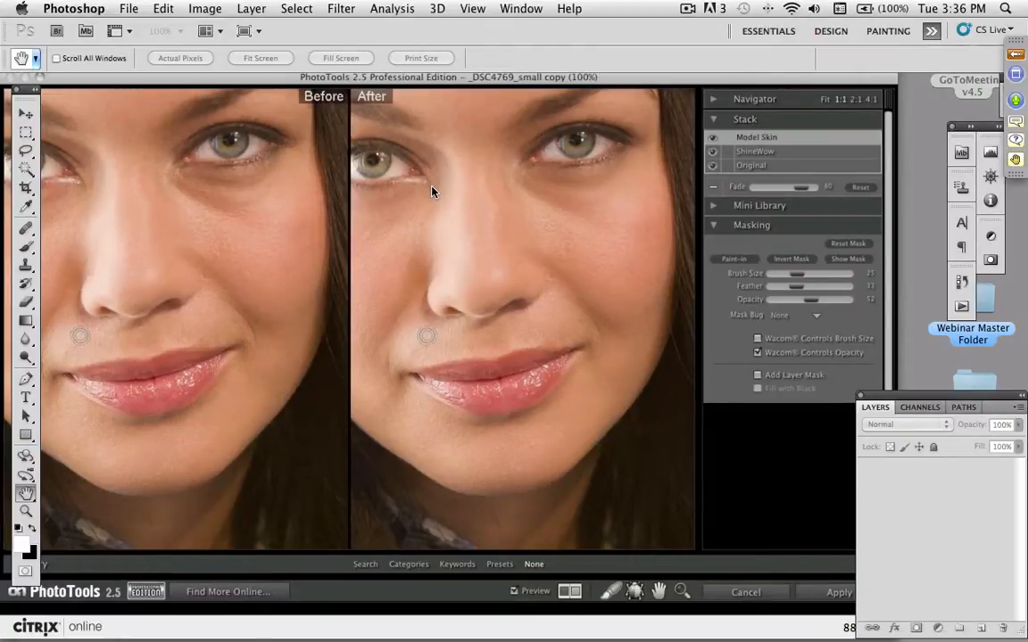
- Enlarge the brush size to 100 and paint Model Skin over the broader areas of the cheek
{"action": "key", "text": "bracketright"}
{"action": "key", "text": "bracketright"}
{"action": "key", "text": "bracketright"}
{"action": "key", "text": "bracketright"}
{"action": "key", "text": "bracketright"}
{"action": "key", "text": "bracketright"}
{"action": "key", "text": "bracketright"}
{"action": "key", "text": "bracketright"}
{"action": "key", "text": "bracketright"}
{"action": "key", "text": "bracketright"}
{"action": "key", "text": "bracketright"}
{"action": "key", "text": "bracketright"}
{"action": "key", "text": "bracketright"}
{"action": "key", "text": "bracketright"}
{"action": "key", "text": "bracketright"}
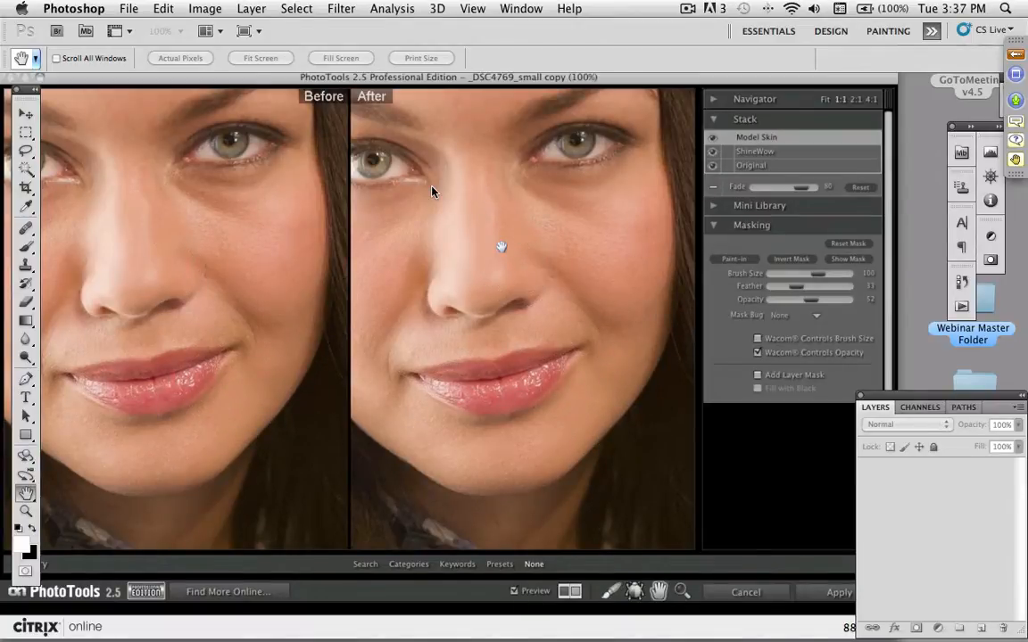
- Paint Model Skin on the forehead between the eyebrows with a smaller brush, with the whole face in view
{"action": "left_click_drag", "start_coordinate": [501, 253], "coordinate": [517, 297]}
{"action": "key", "text": "super+minus"}
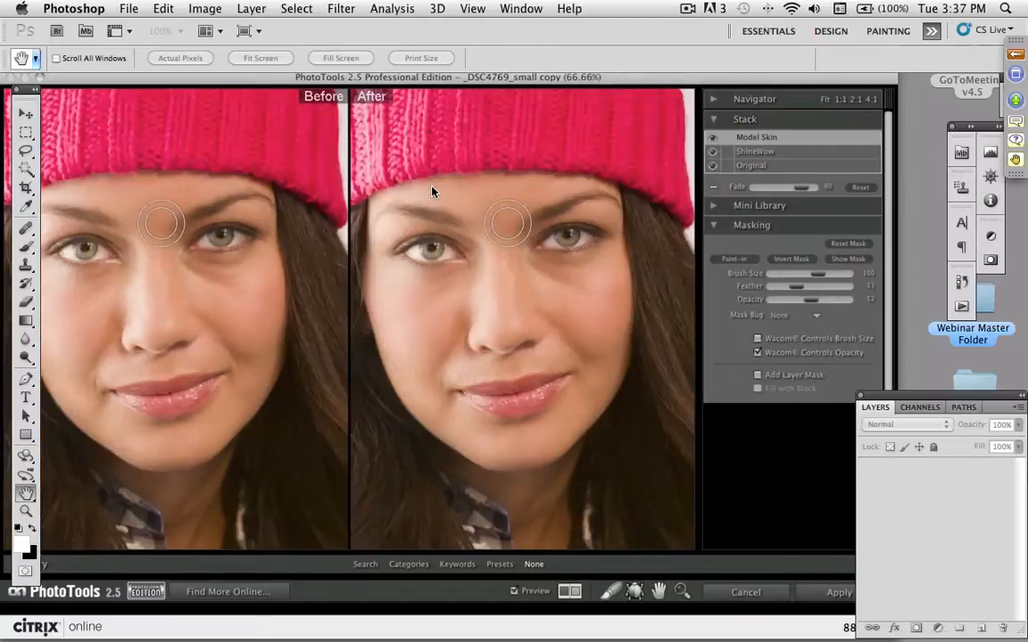
{"action": "key", "text": "["}
{"action": "key", "text": "["}
{"action": "mouse_move", "coordinate": [515, 208]}
{"action": "left_mouse_down"}
{"action": "mouse_move", "coordinate": [570, 185]}
{"action": "mouse_move", "coordinate": [491, 205]}
{"action": "mouse_move", "coordinate": [523, 189]}
{"action": "mouse_move", "coordinate": [413, 191]}
{"action": "mouse_move", "coordinate": [523, 196]}
{"action": "mouse_move", "coordinate": [504, 217]}
{"action": "mouse_move", "coordinate": [503, 243]}
{"action": "mouse_move", "coordinate": [518, 238]}
{"action": "mouse_move", "coordinate": [465, 244]}
{"action": "mouse_move", "coordinate": [490, 226]}
{"action": "mouse_move", "coordinate": [517, 258]}
{"action": "mouse_move", "coordinate": [505, 232]}
{"action": "left_mouse_up"}
- Paint Model Skin over both cheeks with the brush size at 125 and the brush opacity raised to 70
{"action": "key", "text": "]"}
{"action": "key", "text": "]"}
{"action": "mouse_move", "coordinate": [578, 305]}
{"action": "left_mouse_down"}
{"action": "mouse_move", "coordinate": [560, 292]}
{"action": "mouse_move", "coordinate": [564, 302]}
{"action": "mouse_move", "coordinate": [571, 291]}
{"action": "left_mouse_up"}
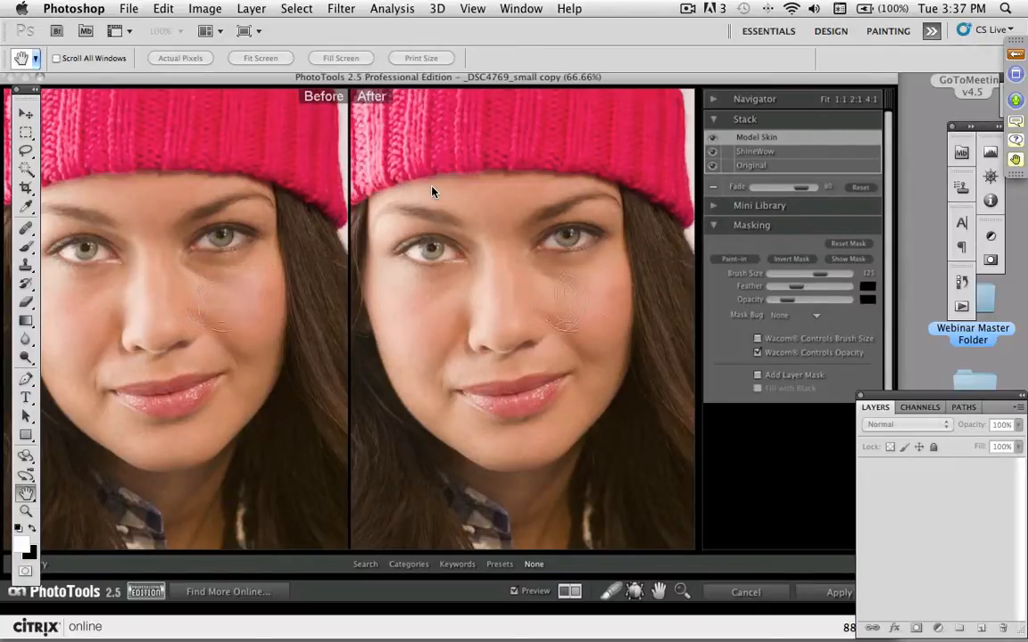
{"action": "mouse_move", "coordinate": [470, 314]}
{"action": "left_mouse_down"}
{"action": "mouse_move", "coordinate": [464, 299]}
{"action": "mouse_move", "coordinate": [402, 302]}
{"action": "mouse_move", "coordinate": [421, 344]}
{"action": "mouse_move", "coordinate": [437, 348]}
{"action": "mouse_move", "coordinate": [437, 314]}
{"action": "left_mouse_up"}
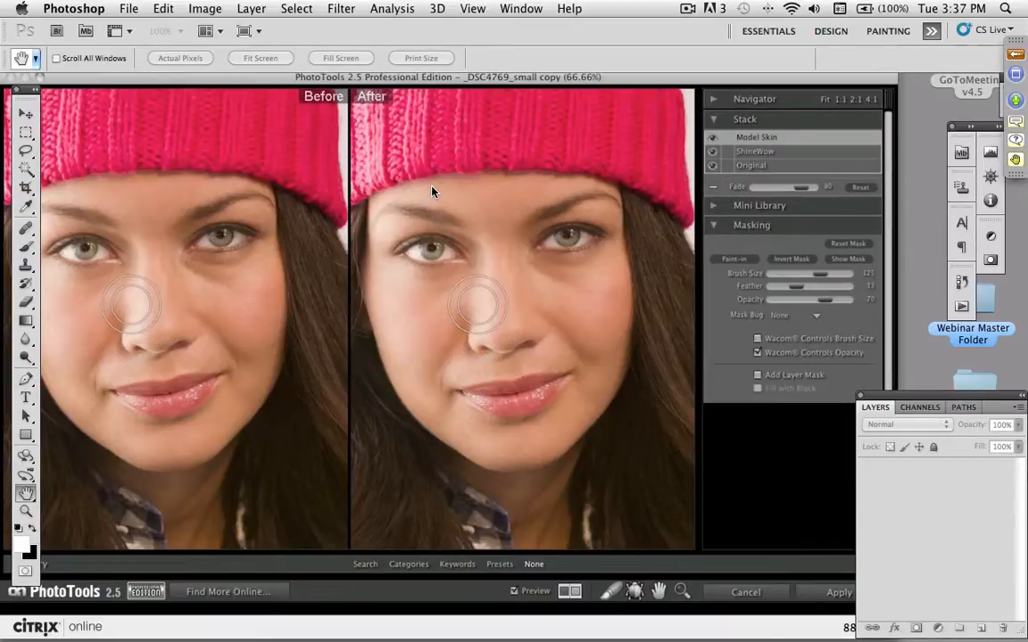
- Paint Model Skin around the mouth and lower face, reducing the brush size to 100 and finally 50
{"action": "key", "text": "bracketleft"}
{"action": "key", "text": "6"}
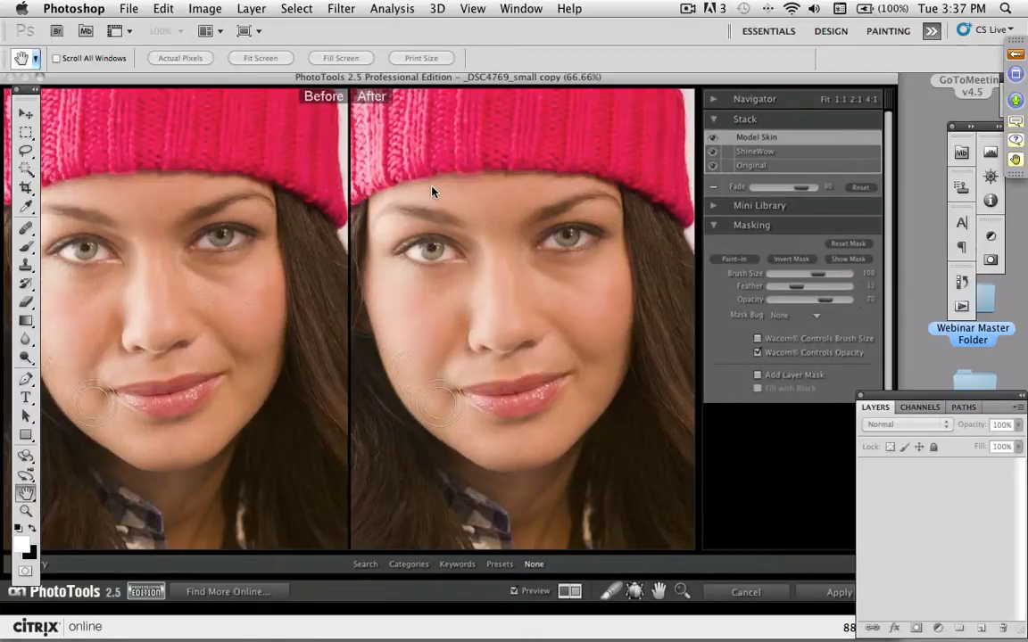
{"action": "key", "text": "bracketleft"}
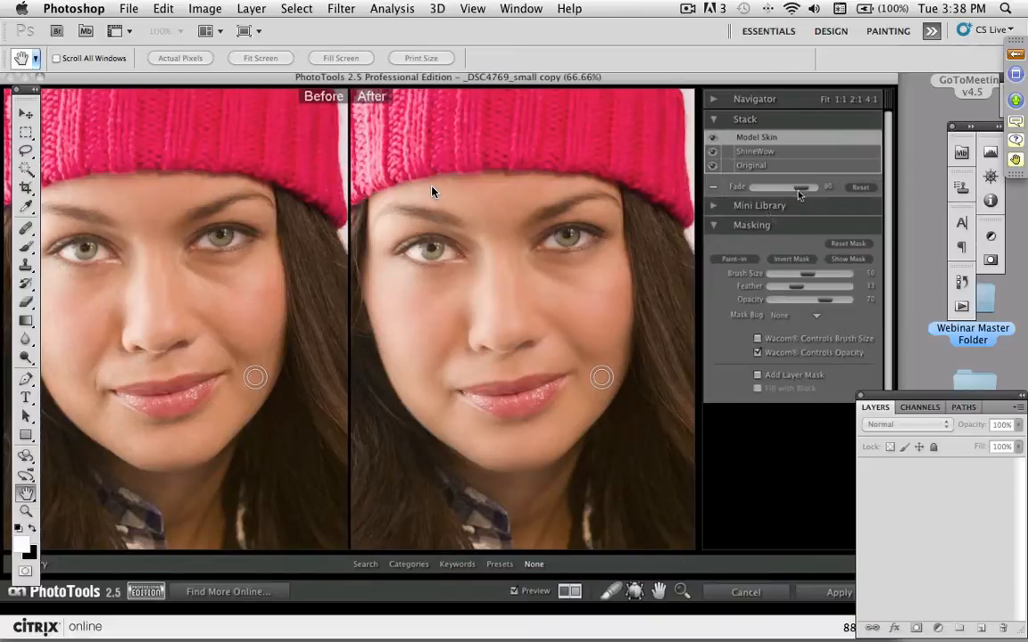
- Compare the face with and without Model Skin and set the effect's fade to 36
{"action": "left_click", "coordinate": [713, 139]}
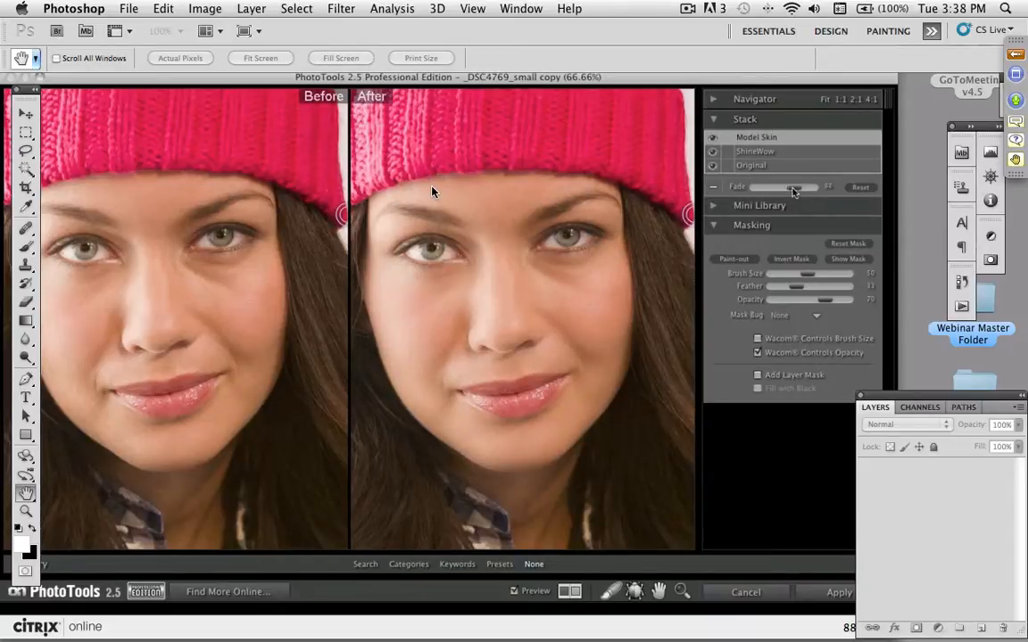
{"action": "left_click_drag", "start_coordinate": [763, 193], "coordinate": [801, 194]}
{"action": "left_click_drag", "start_coordinate": [777, 189], "coordinate": [824, 191]}
{"action": "left_click_drag", "start_coordinate": [800, 192], "coordinate": [779, 191]}
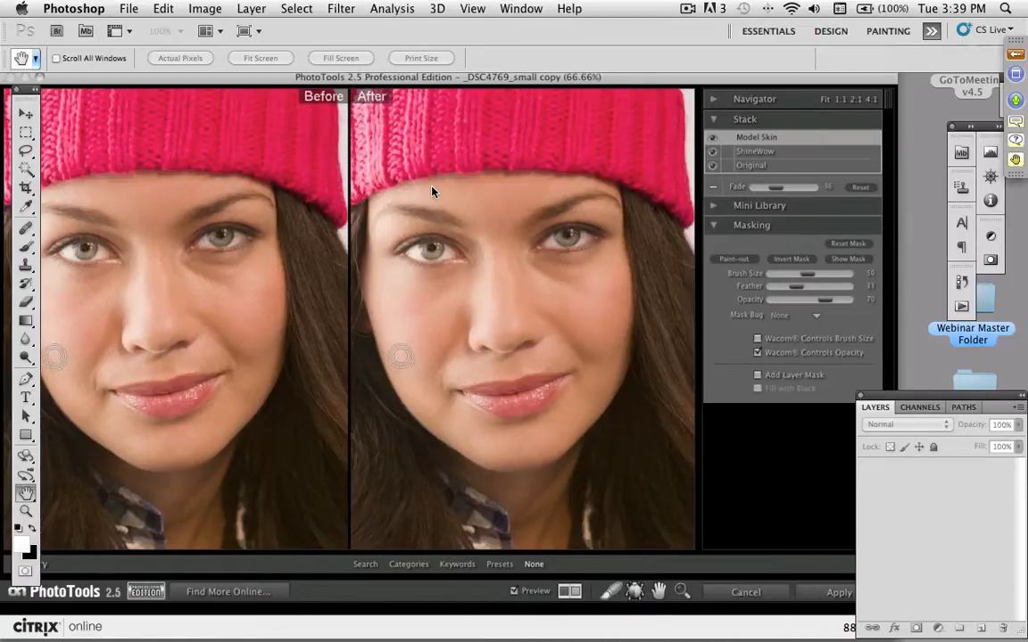
- Add the Magic Eye Fixer effect from the Portrait Enhance category to the stack and hide the effect library
{"action": "left_click", "coordinate": [409, 564]}
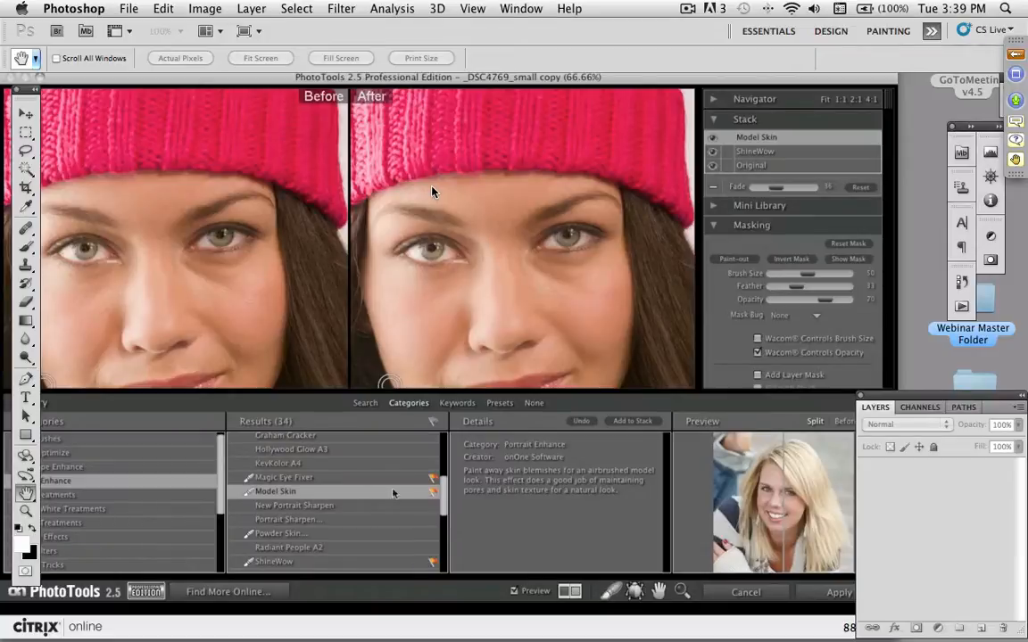
{"action": "left_click", "coordinate": [278, 481]}
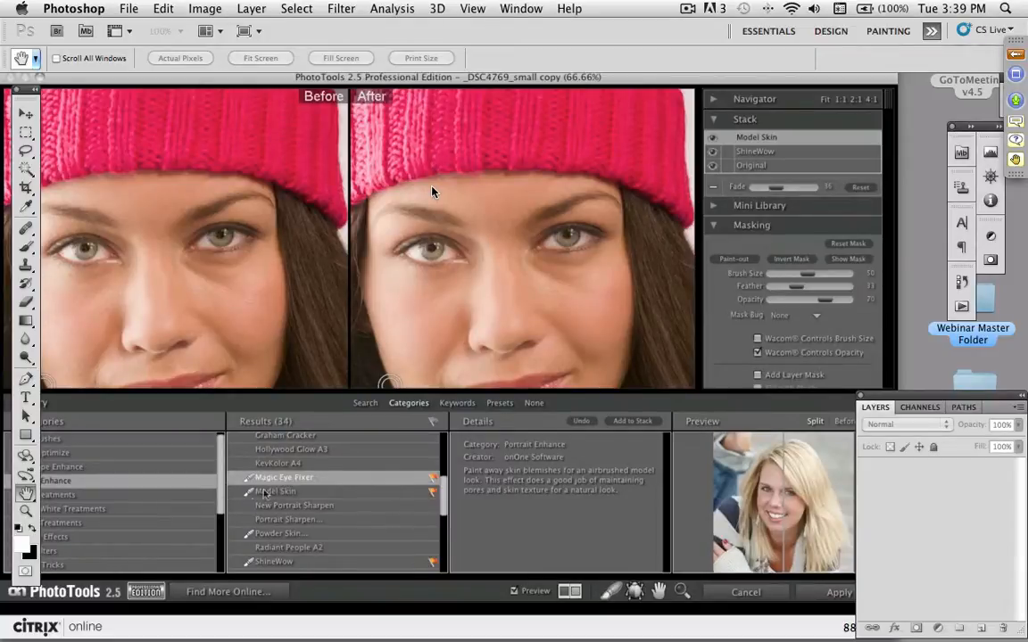
{"action": "left_click", "coordinate": [622, 425]}
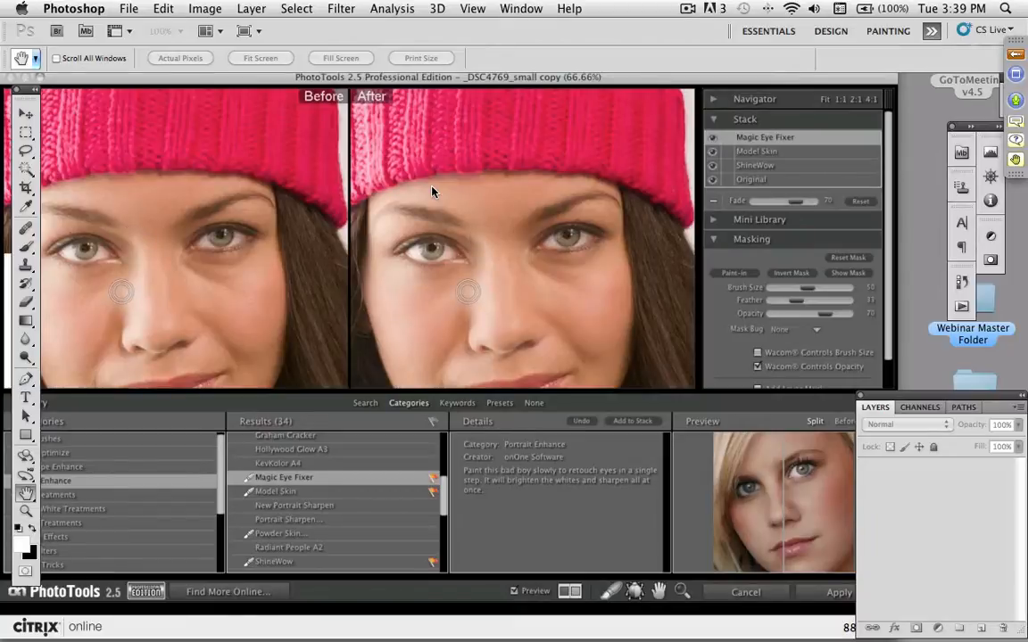
{"action": "left_click", "coordinate": [534, 404]}
- Paint Magic Eye Fixer over the white of the image-left eye using a reduced brush size
{"action": "key", "text": "super+plus"}
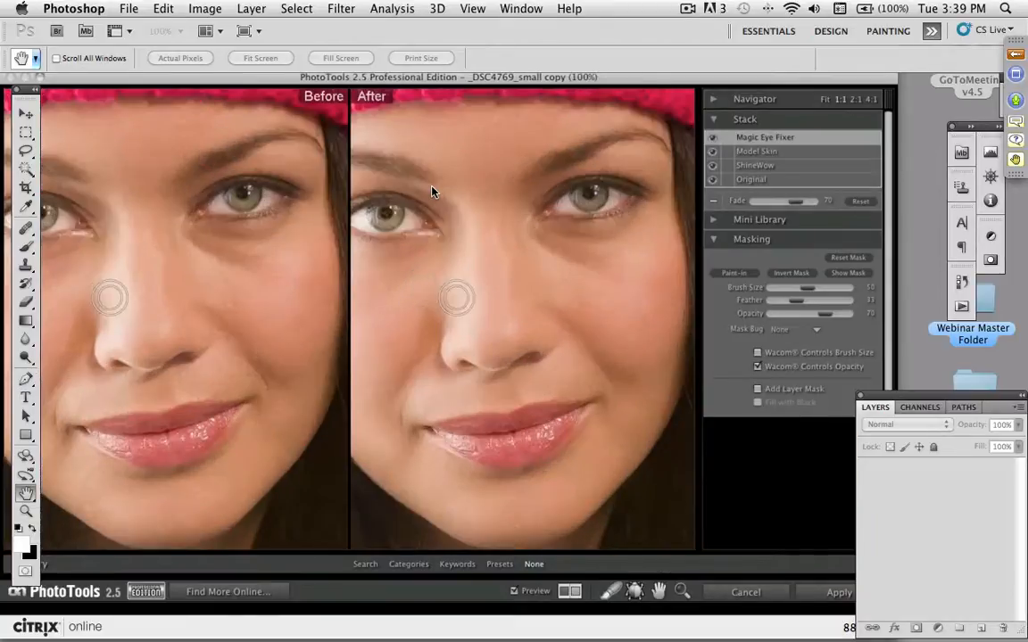
{"action": "key", "text": "super+plus"}
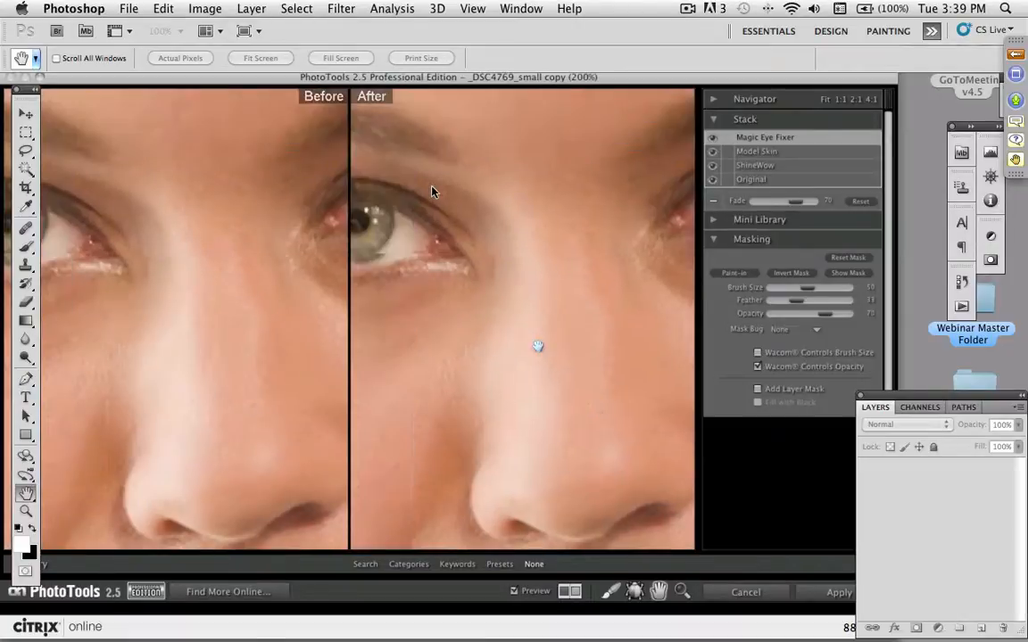
{"action": "left_click_drag", "start_coordinate": [538, 346], "coordinate": [630, 407]}
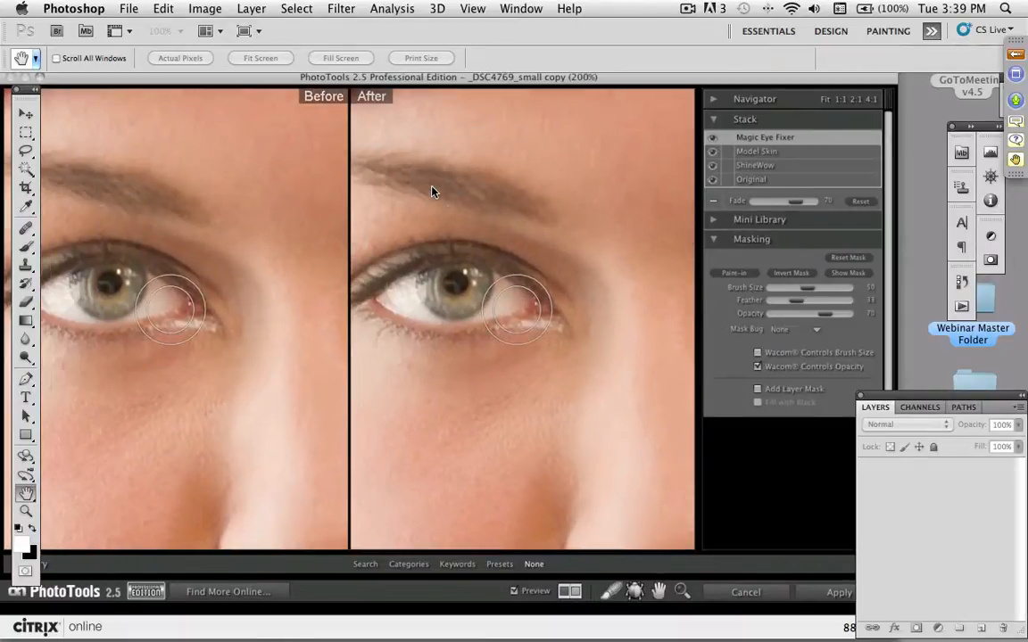
{"action": "key", "text": "bracketleft"}
{"action": "key", "text": "bracketleft"}
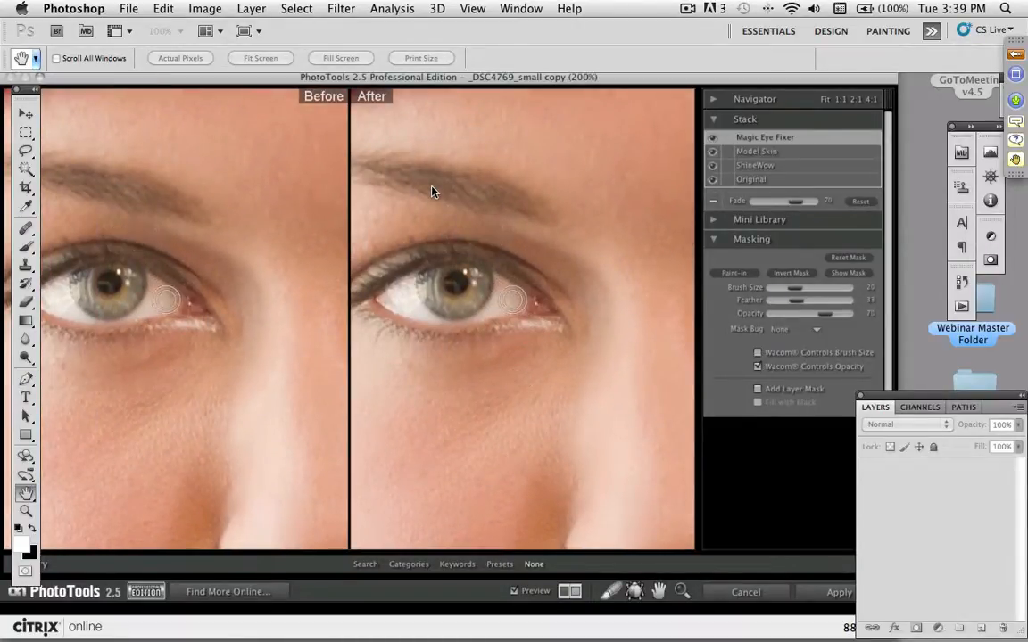
{"action": "key", "text": "bracketleft"}
{"action": "mouse_move", "coordinate": [505, 286]}
{"action": "left_mouse_down"}
{"action": "mouse_move", "coordinate": [486, 313]}
{"action": "mouse_move", "coordinate": [524, 300]}
{"action": "mouse_move", "coordinate": [502, 284]}
{"action": "mouse_move", "coordinate": [513, 301]}
{"action": "mouse_move", "coordinate": [496, 315]}
{"action": "mouse_move", "coordinate": [452, 325]}
{"action": "mouse_move", "coordinate": [401, 301]}
{"action": "mouse_move", "coordinate": [394, 293]}
{"action": "mouse_move", "coordinate": [405, 280]}
{"action": "mouse_move", "coordinate": [401, 296]}
{"action": "mouse_move", "coordinate": [437, 312]}
{"action": "left_mouse_up"}
- Enlarge the brush to match the iris of the image-left eye and paint Magic Eye Fixer over it
{"action": "key", "text": "bracketright"}
{"action": "key", "text": "bracketright"}
{"action": "key", "text": "bracketright"}
{"action": "key", "text": "bracketright"}
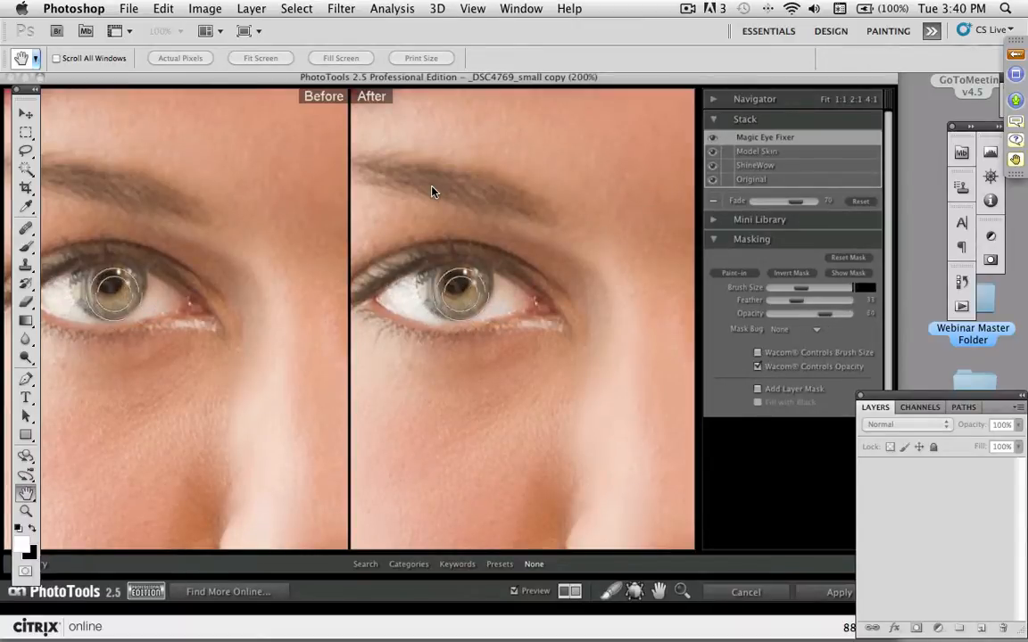
{"action": "key", "text": "bracketright"}
{"action": "key", "text": "bracketright"}
{"action": "key", "text": "bracketleft"}
{"action": "key", "text": "bracketleft"}
{"action": "key", "text": "bracketleft"}
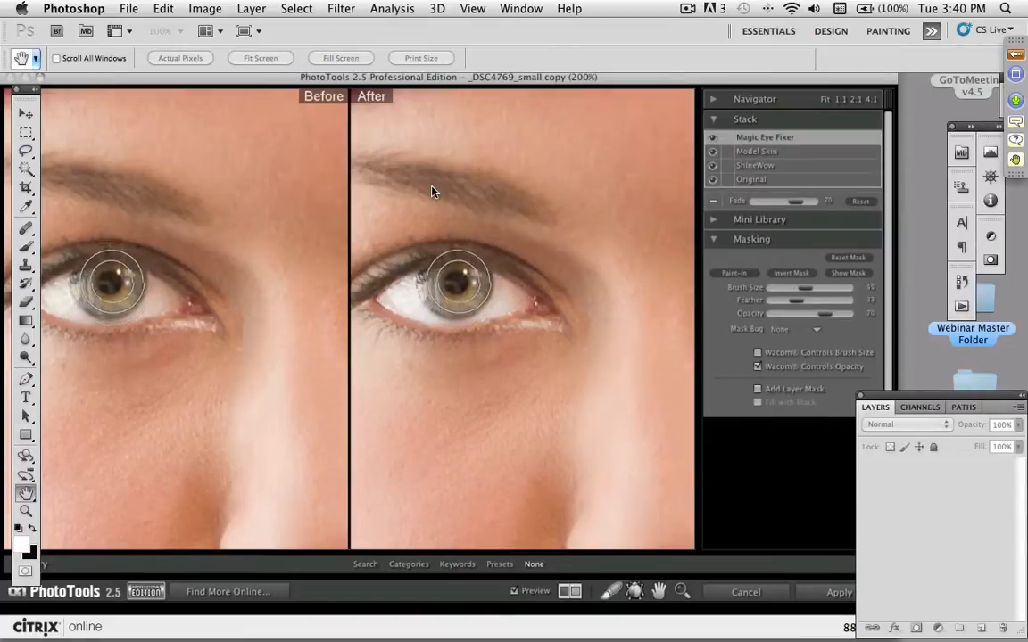
{"action": "left_click", "coordinate": [455, 286]}
{"action": "left_click_drag", "start_coordinate": [455, 285], "coordinate": [456, 287]}
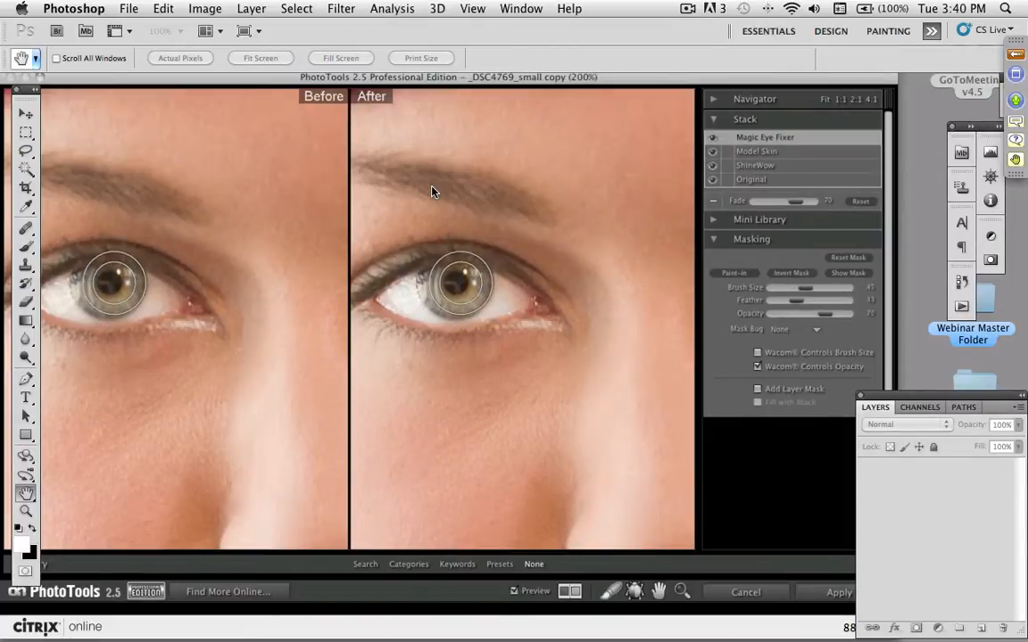
- With the brush size at 10, paint Magic Eye Fixer across the rest of the image-left eye and the outer white of the other eye
{"action": "key", "text": "bracketleft"}
{"action": "key", "text": "bracketleft"}
{"action": "key", "text": "bracketleft"}
{"action": "key", "text": "bracketleft"}
{"action": "key", "text": "bracketleft"}
{"action": "key", "text": "bracketleft"}
{"action": "key", "text": "bracketleft"}
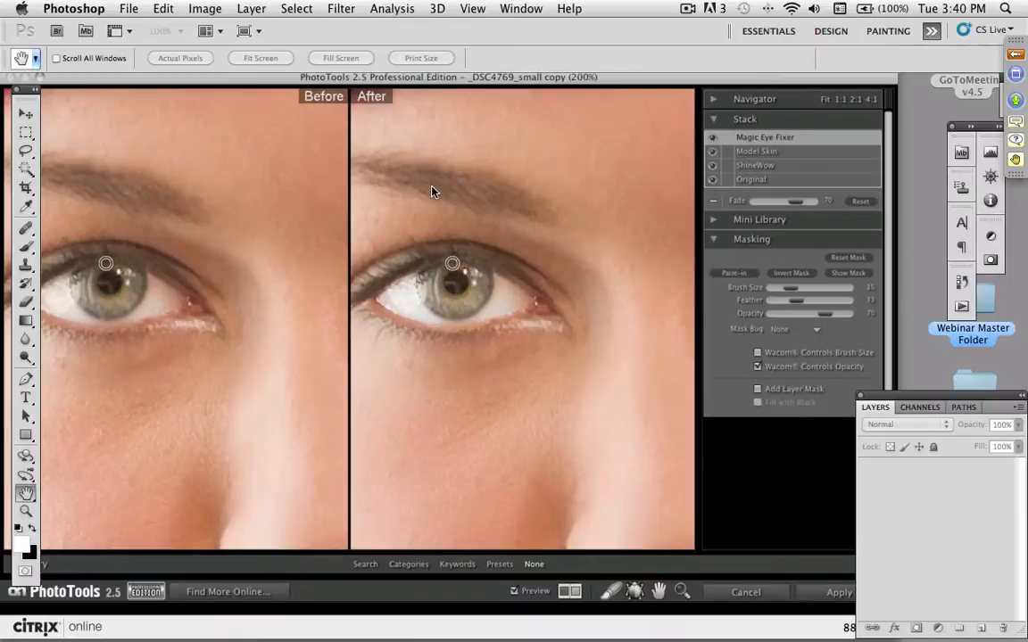
{"action": "mouse_move", "coordinate": [366, 294]}
{"action": "left_mouse_down"}
{"action": "mouse_move", "coordinate": [431, 255]}
{"action": "mouse_move", "coordinate": [466, 253]}
{"action": "mouse_move", "coordinate": [492, 256]}
{"action": "mouse_move", "coordinate": [546, 299]}
{"action": "left_mouse_up"}
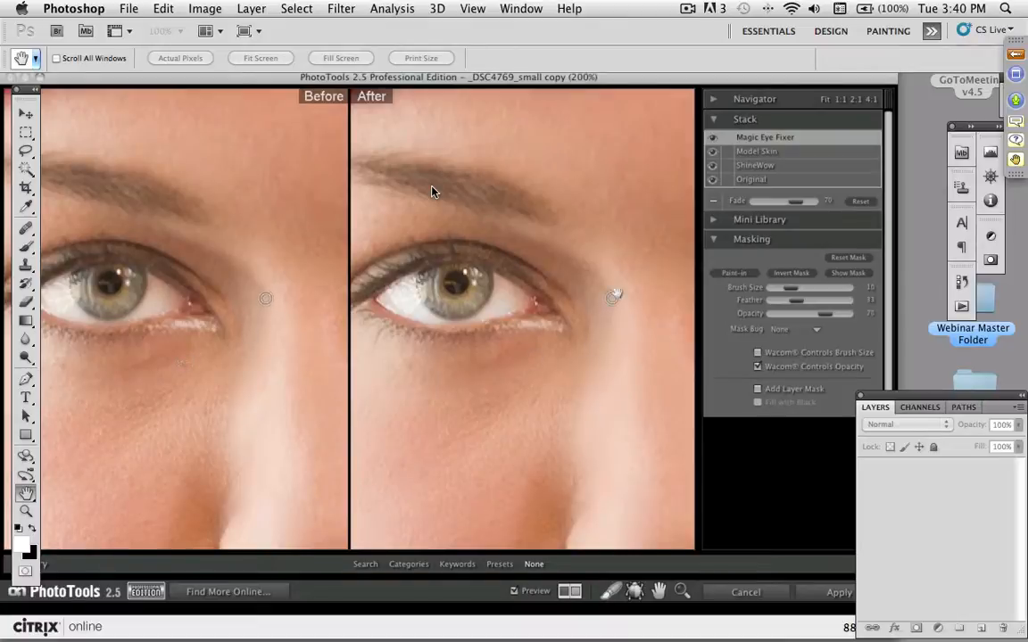
{"action": "mouse_move", "coordinate": [627, 287]}
{"action": "left_mouse_down"}
{"action": "mouse_move", "coordinate": [371, 262]}
{"action": "mouse_move", "coordinate": [463, 305]}
{"action": "mouse_move", "coordinate": [421, 315]}
{"action": "mouse_move", "coordinate": [467, 272]}
{"action": "left_mouse_up"}
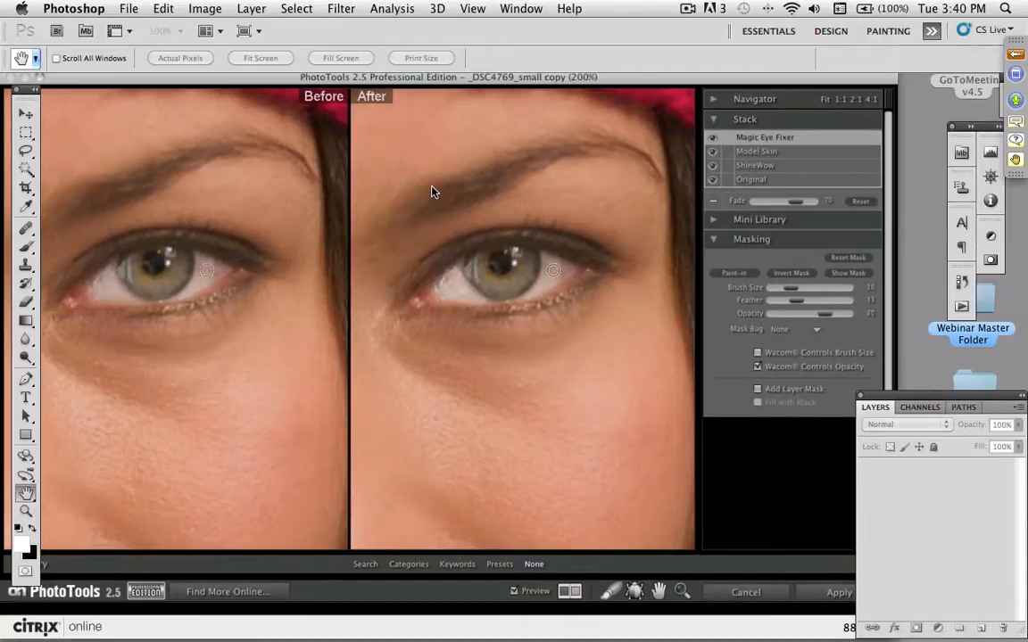
{"action": "mouse_move", "coordinate": [541, 267]}
{"action": "left_mouse_down"}
{"action": "mouse_move", "coordinate": [546, 276]}
{"action": "mouse_move", "coordinate": [536, 239]}
{"action": "mouse_move", "coordinate": [573, 268]}
{"action": "mouse_move", "coordinate": [519, 239]}
{"action": "mouse_move", "coordinate": [553, 276]}
{"action": "left_mouse_up"}
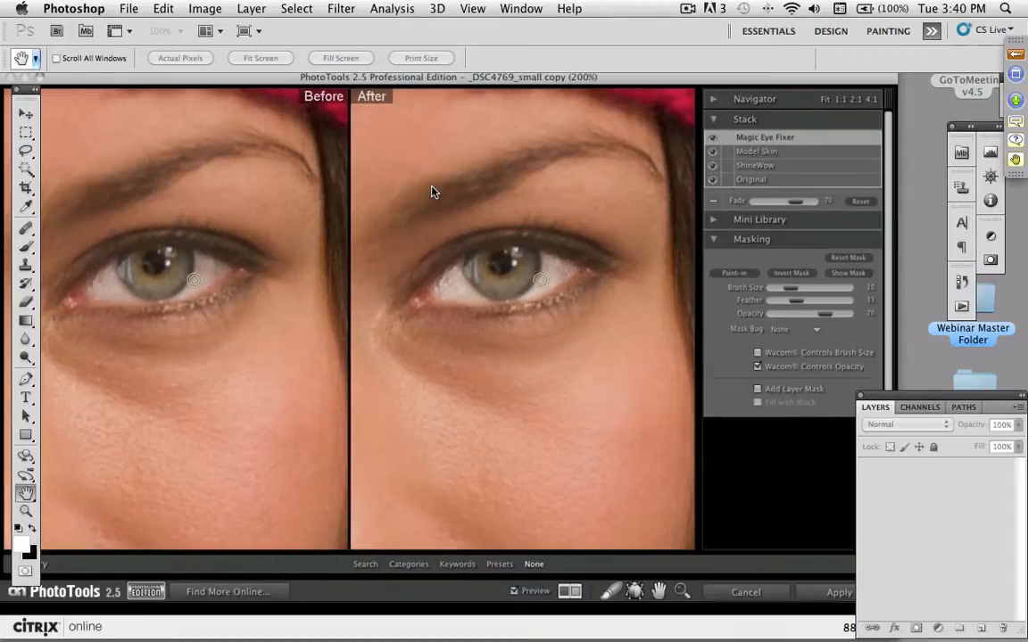
- Switch the preview from the split before-and-after layout to a single image showing both eyes
{"action": "left_click", "coordinate": [570, 591]}
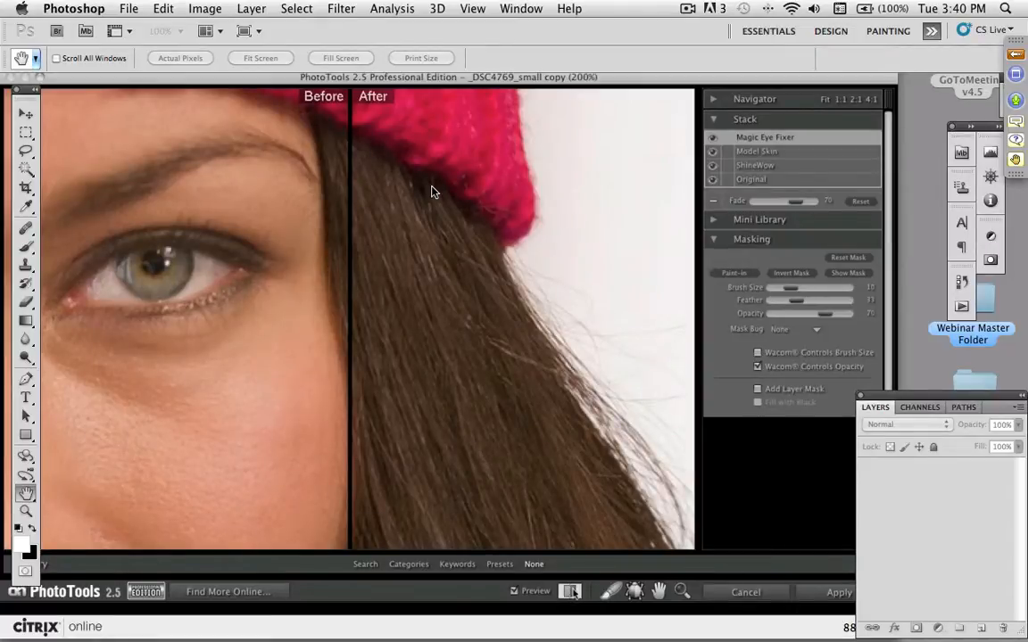
{"action": "left_click", "coordinate": [570, 591]}
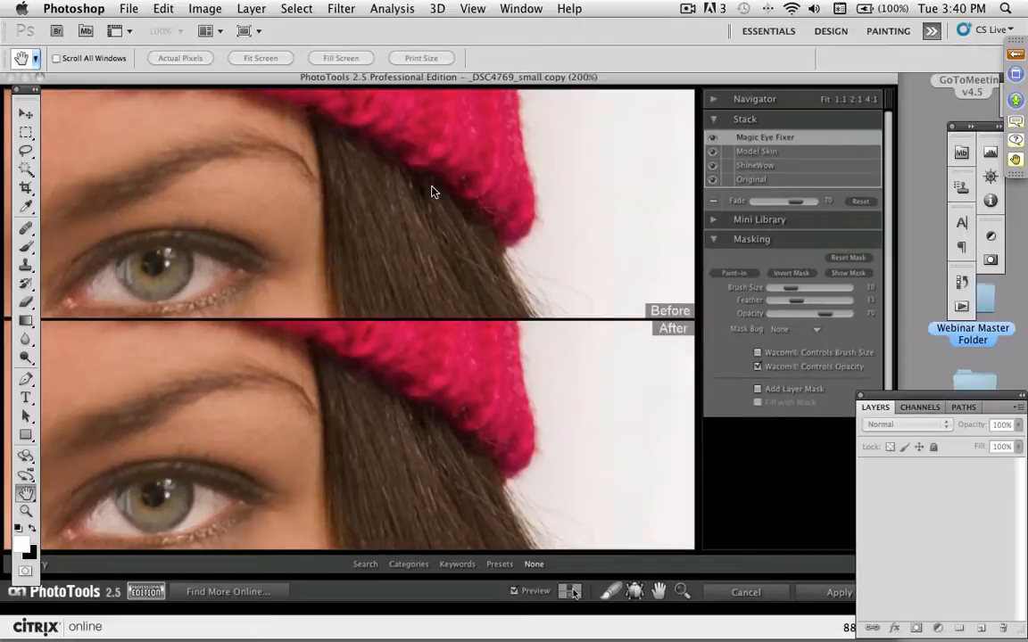
{"action": "left_click", "coordinate": [571, 591]}
{"action": "left_click", "coordinate": [570, 589]}
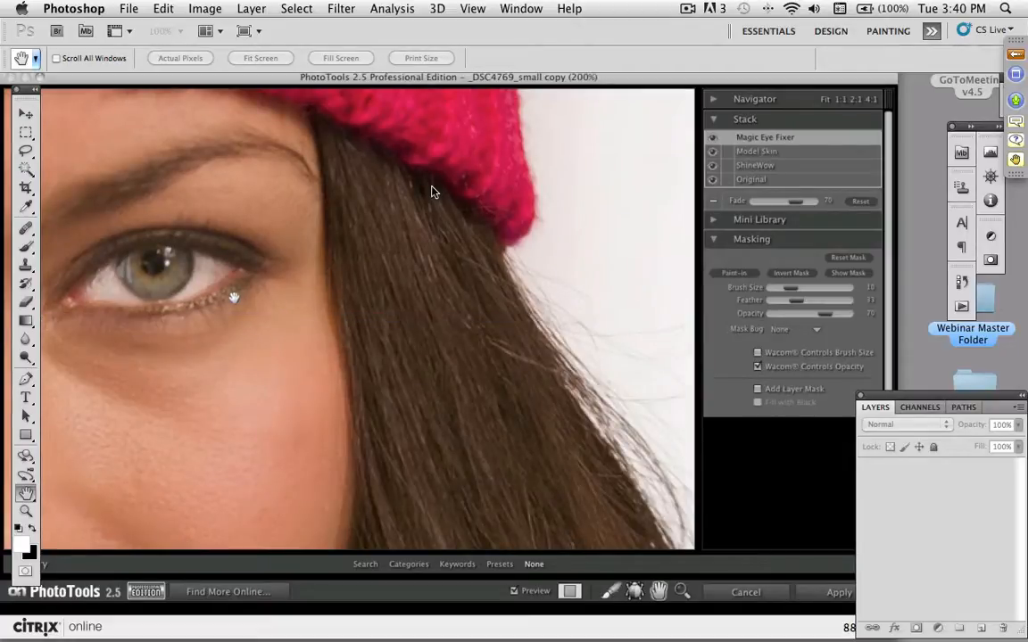
{"action": "left_click_drag", "start_coordinate": [241, 296], "coordinate": [571, 304]}
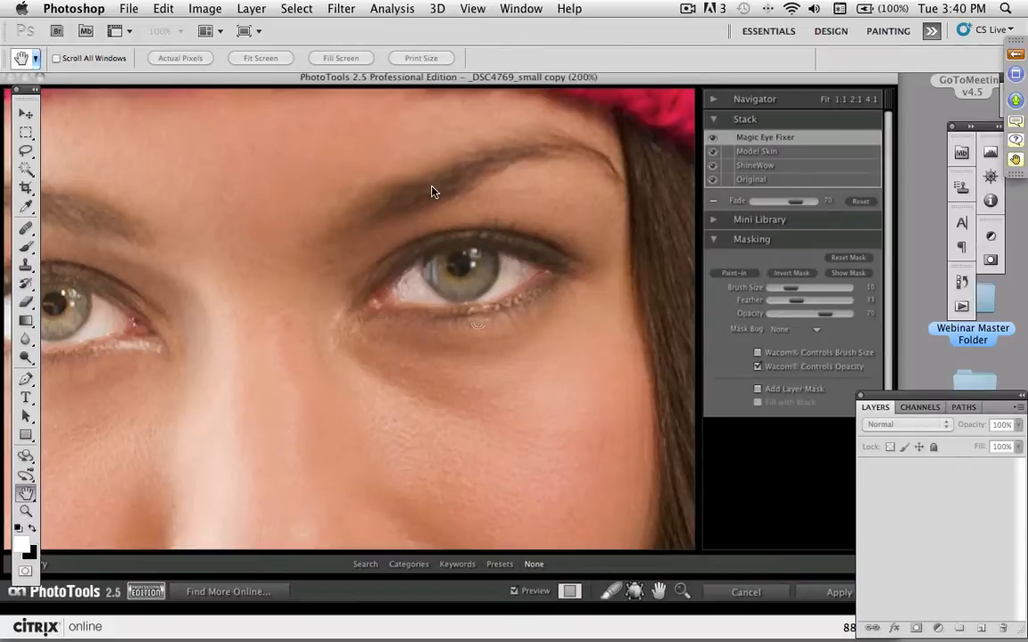
- Paint Magic Eye Fixer over the inner white and iris of the image-right eye, enlarging the brush to 45 and finishing its edges at 9
{"action": "key", "text": "space"}
{"action": "mouse_move", "coordinate": [519, 290]}
{"action": "left_mouse_down"}
{"action": "mouse_move", "coordinate": [525, 302]}
{"action": "mouse_move", "coordinate": [552, 290]}
{"action": "mouse_move", "coordinate": [549, 270]}
{"action": "mouse_move", "coordinate": [571, 274]}
{"action": "left_mouse_up"}
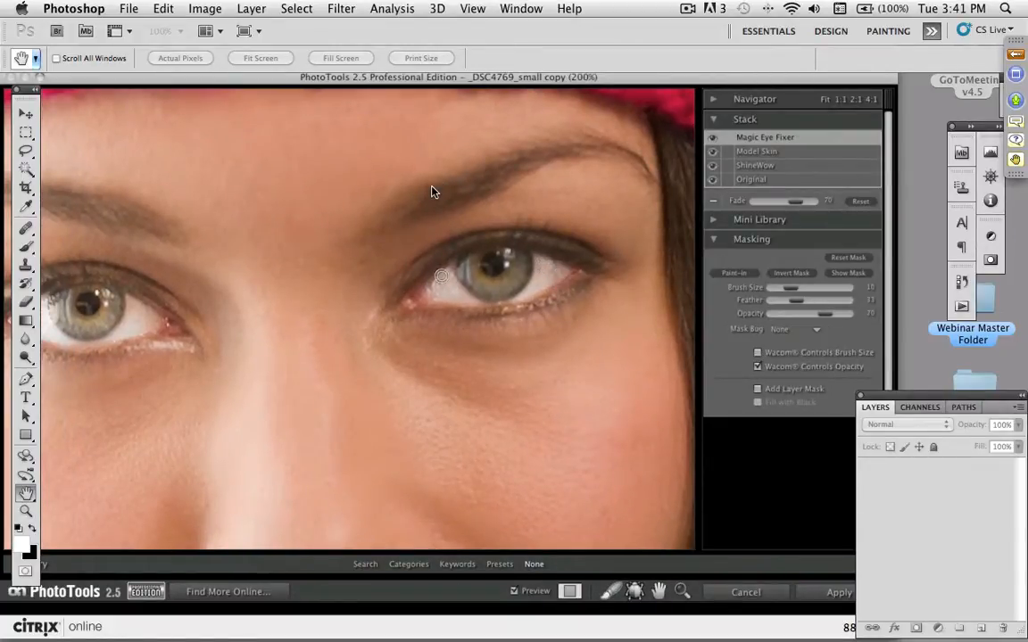
{"action": "mouse_move", "coordinate": [448, 280]}
{"action": "left_mouse_down"}
{"action": "mouse_move", "coordinate": [477, 296]}
{"action": "mouse_move", "coordinate": [494, 262]}
{"action": "left_mouse_up"}
{"action": "key", "text": "bracketright"}
{"action": "key", "text": "bracketright"}
{"action": "key", "text": "bracketright"}
{"action": "key", "text": "bracketright"}
{"action": "key", "text": "bracketright"}
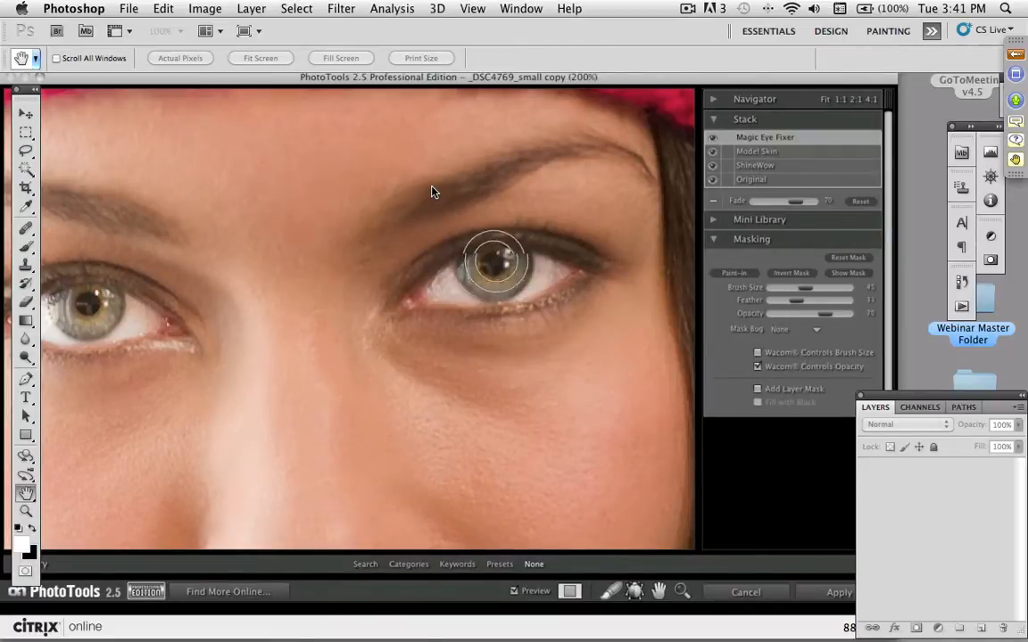
{"action": "key", "text": "bracketleft"}
{"action": "key", "text": "bracketleft"}
{"action": "key", "text": "bracketleft"}
{"action": "key", "text": "bracketleft"}
{"action": "mouse_move", "coordinate": [582, 263]}
{"action": "left_mouse_down"}
{"action": "mouse_move", "coordinate": [497, 243]}
{"action": "mouse_move", "coordinate": [434, 269]}
{"action": "left_mouse_up"}
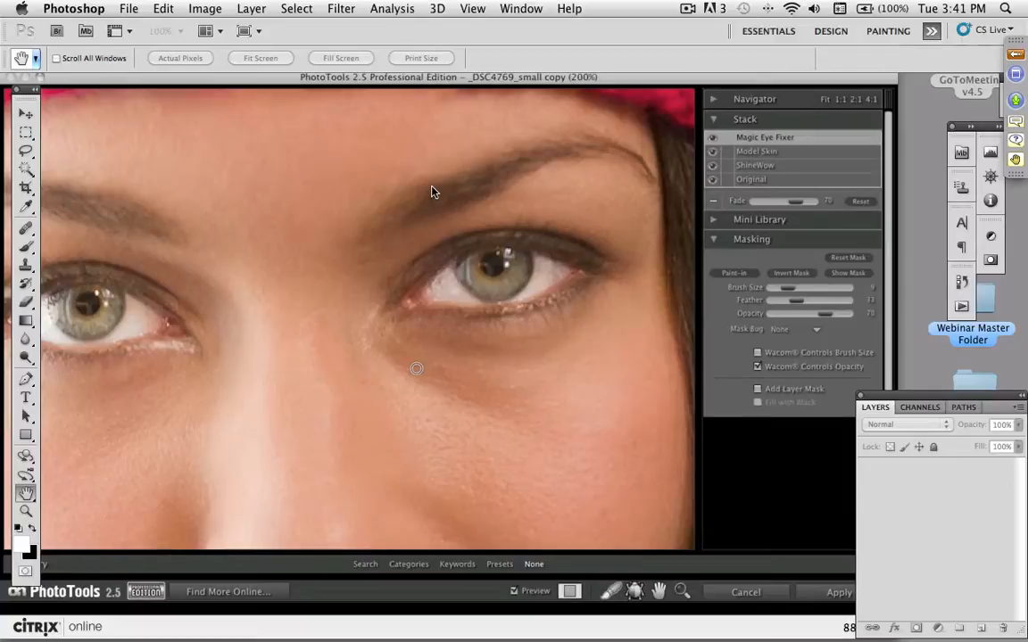
- Set the Magic Eye Fixer fade to 30 and compare the whole face with and without the effect
{"action": "key", "text": "super+minus"}
{"action": "key", "text": "super+minus"}
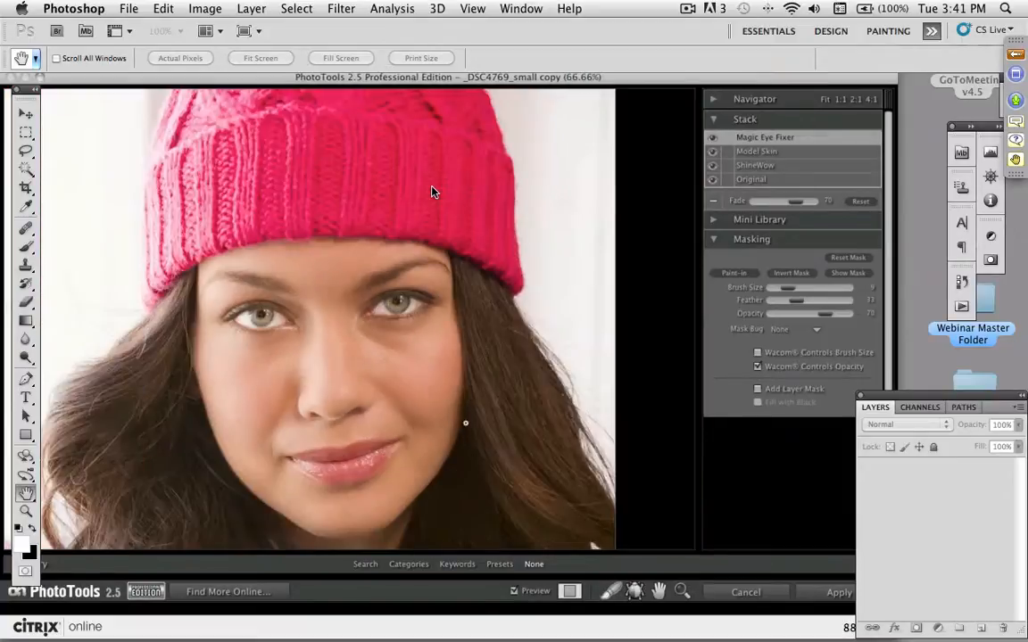
{"action": "key", "text": "space"}
{"action": "left_click_drag", "start_coordinate": [438, 431], "coordinate": [441, 246]}
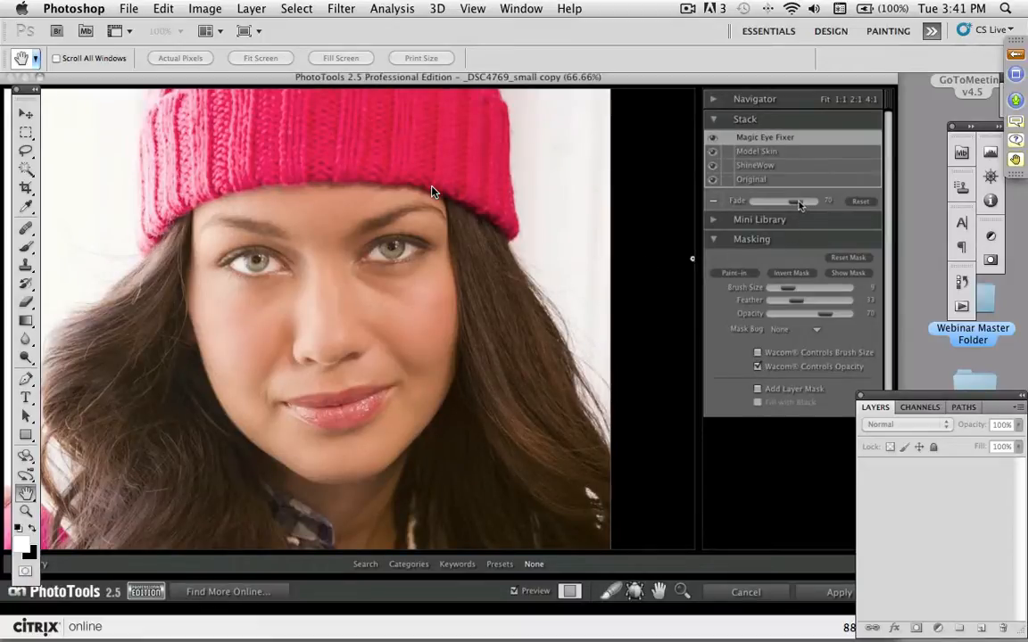
{"action": "left_click_drag", "start_coordinate": [782, 208], "coordinate": [756, 207]}
{"action": "left_click_drag", "start_coordinate": [782, 203], "coordinate": [774, 203]}
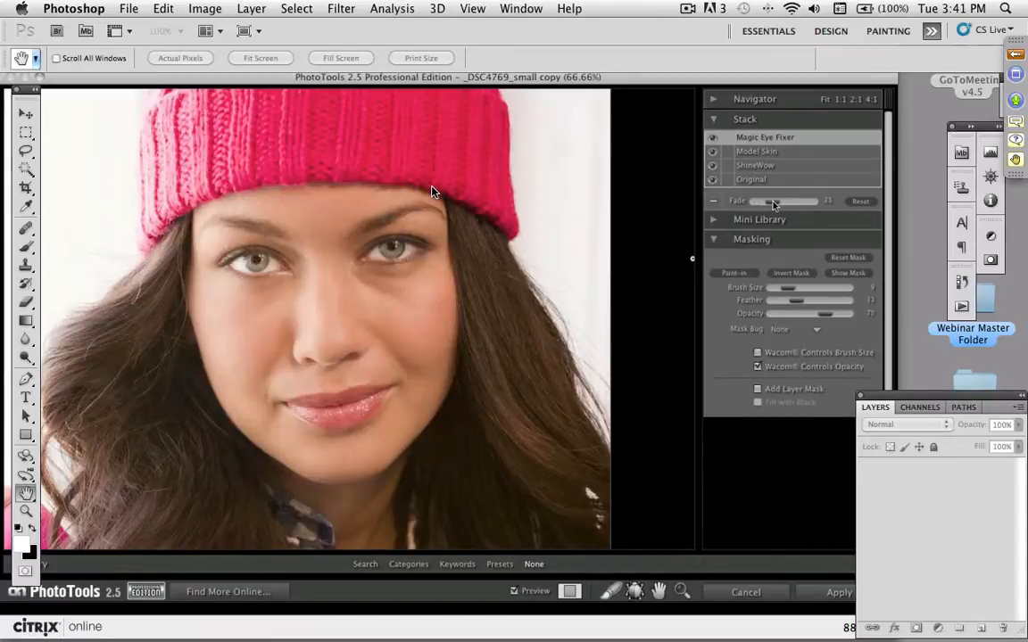
{"action": "left_click", "coordinate": [713, 139]}
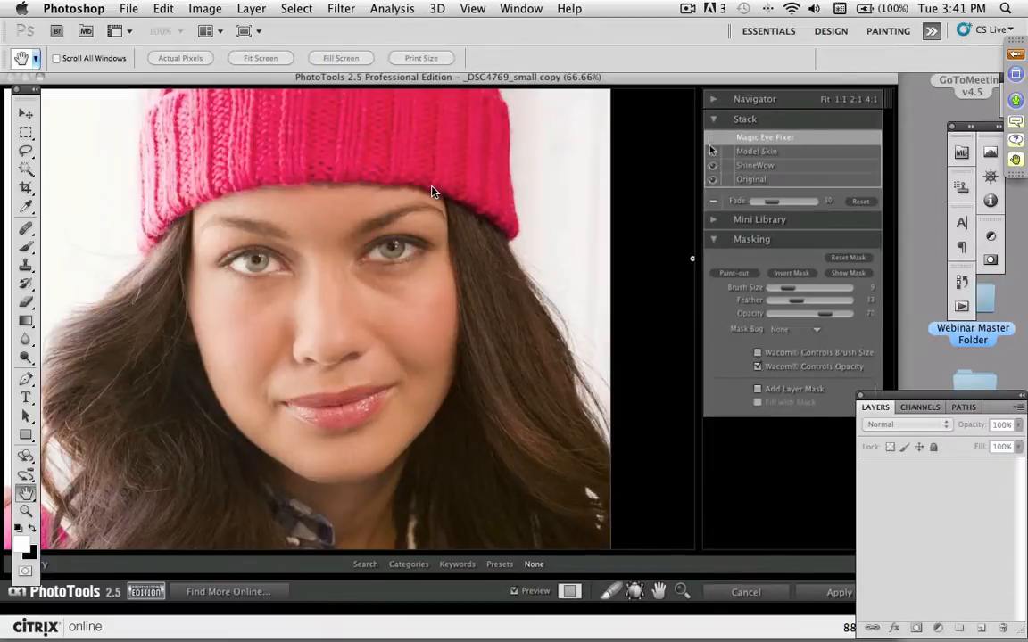
{"action": "left_click", "coordinate": [713, 138]}
- Add the Brush Less Color effect from the Basic Brushes category to the stack
{"action": "left_click", "coordinate": [409, 563]}
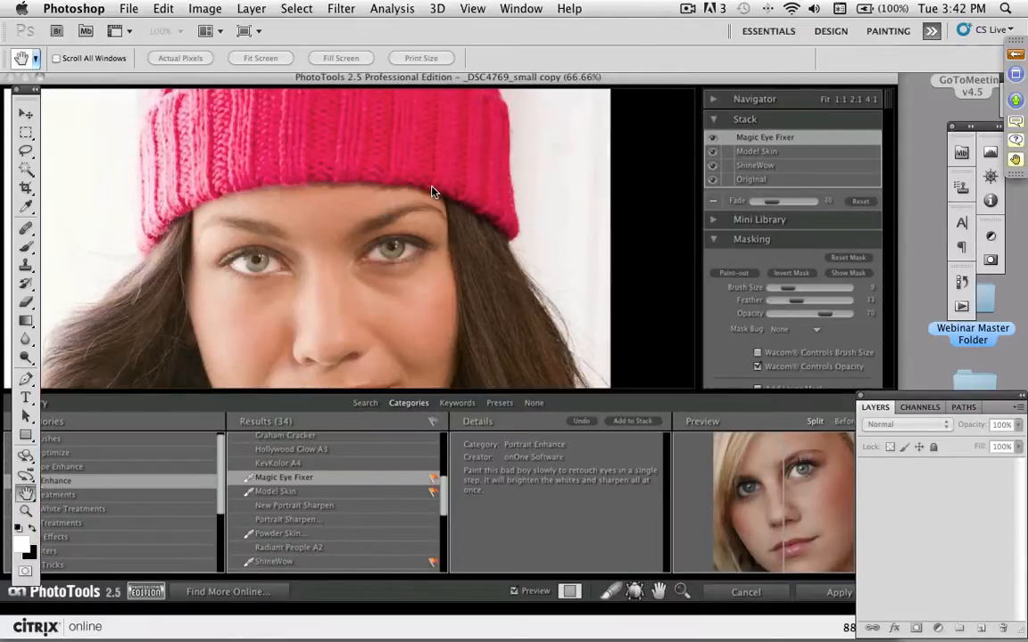
{"action": "left_click", "coordinate": [53, 438]}
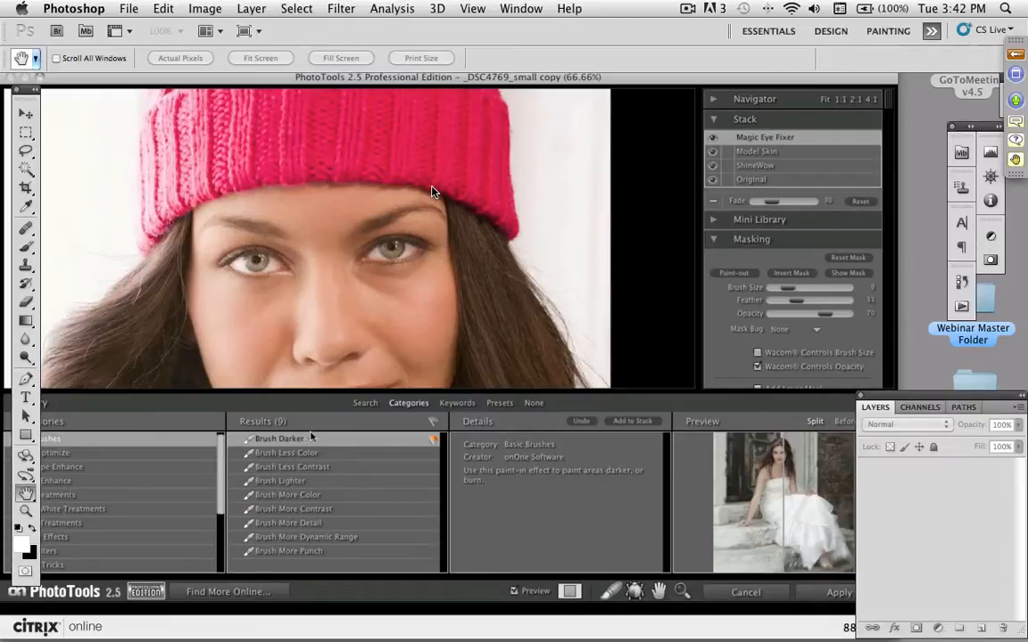
{"action": "left_click", "coordinate": [276, 452]}
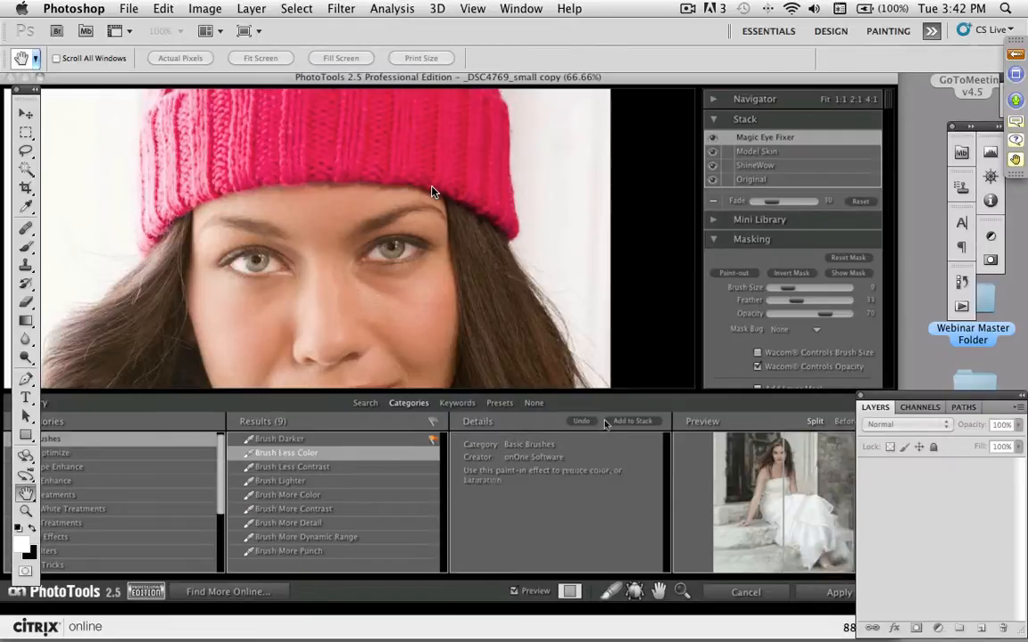
{"action": "left_click", "coordinate": [633, 421]}
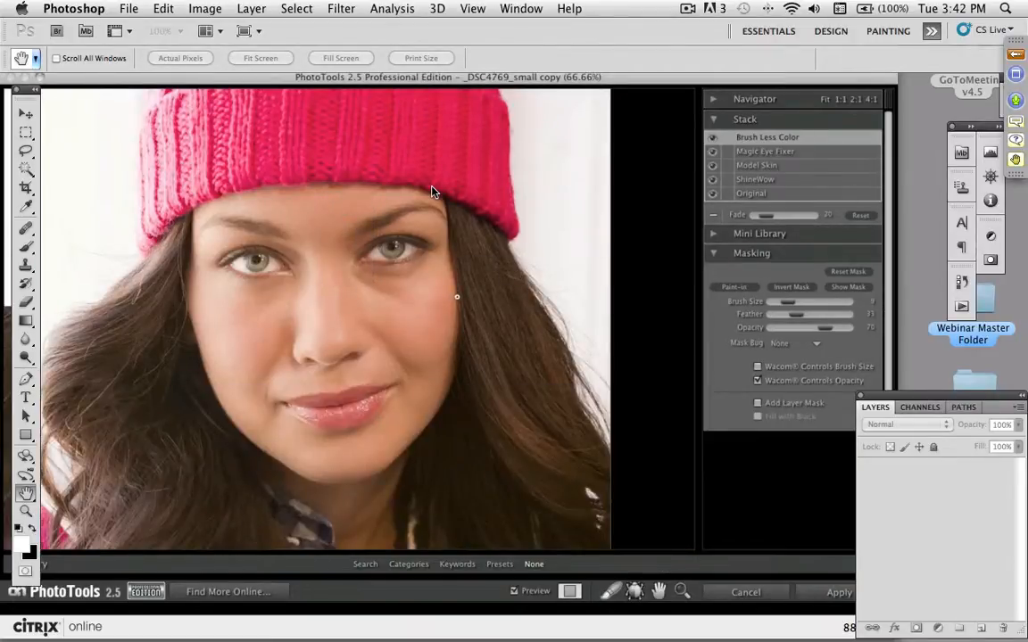
- Paint Brush Less Color over the inner white of the image-right eye at 200% zoom
{"action": "key", "text": "super+plus"}
{"action": "key", "text": "super+plus"}
{"action": "key", "text": "space"}
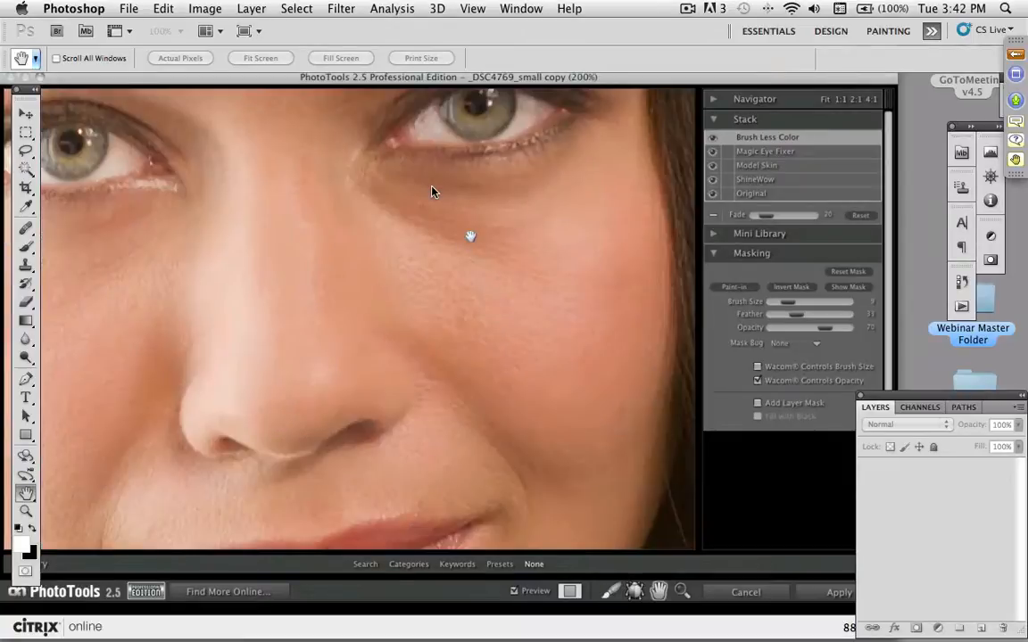
{"action": "left_click_drag", "start_coordinate": [470, 236], "coordinate": [443, 285]}
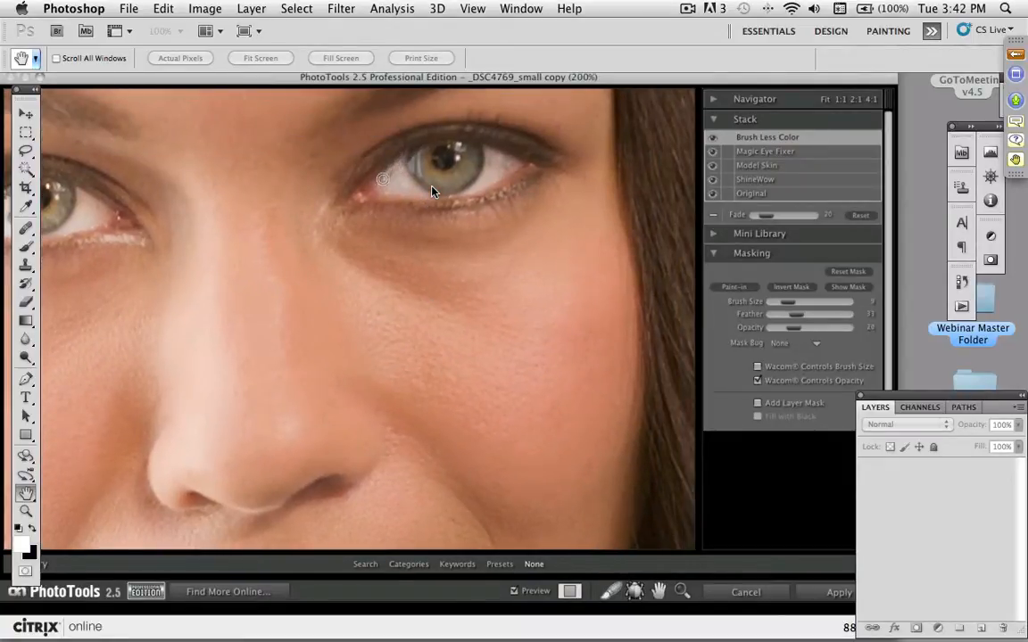
{"action": "mouse_move", "coordinate": [382, 179]}
{"action": "left_mouse_down"}
{"action": "mouse_move", "coordinate": [365, 189]}
{"action": "mouse_move", "coordinate": [404, 183]}
{"action": "mouse_move", "coordinate": [389, 189]}
{"action": "left_mouse_up"}
- Raise the Brush Less Color fade to 75 and paint the remaining white of the image-right eye with a smaller brush
{"action": "left_click_drag", "start_coordinate": [766, 215], "coordinate": [798, 219]}
{"action": "mouse_move", "coordinate": [491, 152]}
{"action": "left_mouse_down"}
{"action": "mouse_move", "coordinate": [485, 184]}
{"action": "mouse_move", "coordinate": [487, 170]}
{"action": "mouse_move", "coordinate": [441, 196]}
{"action": "left_mouse_up"}
{"action": "key", "text": "bracketleft"}
{"action": "key", "text": "bracketleft"}
{"action": "key", "text": "bracketleft"}
{"action": "mouse_move", "coordinate": [404, 180]}
{"action": "left_mouse_down"}
{"action": "mouse_move", "coordinate": [392, 179]}
{"action": "mouse_move", "coordinate": [414, 175]}
{"action": "left_mouse_up"}
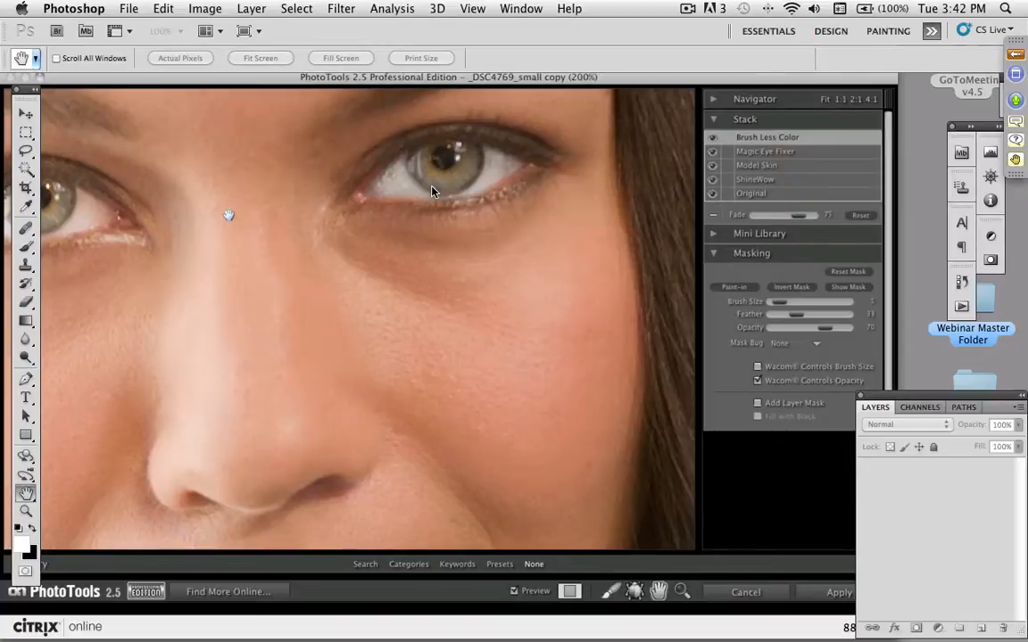
- Paint Brush Less Color over both sides of the image-left eye's white, adjusting the brush size from 5 to 7
{"action": "left_click_drag", "start_coordinate": [255, 220], "coordinate": [481, 228]}
{"action": "key", "text": "bracketright"}
{"action": "key", "text": "bracketright"}
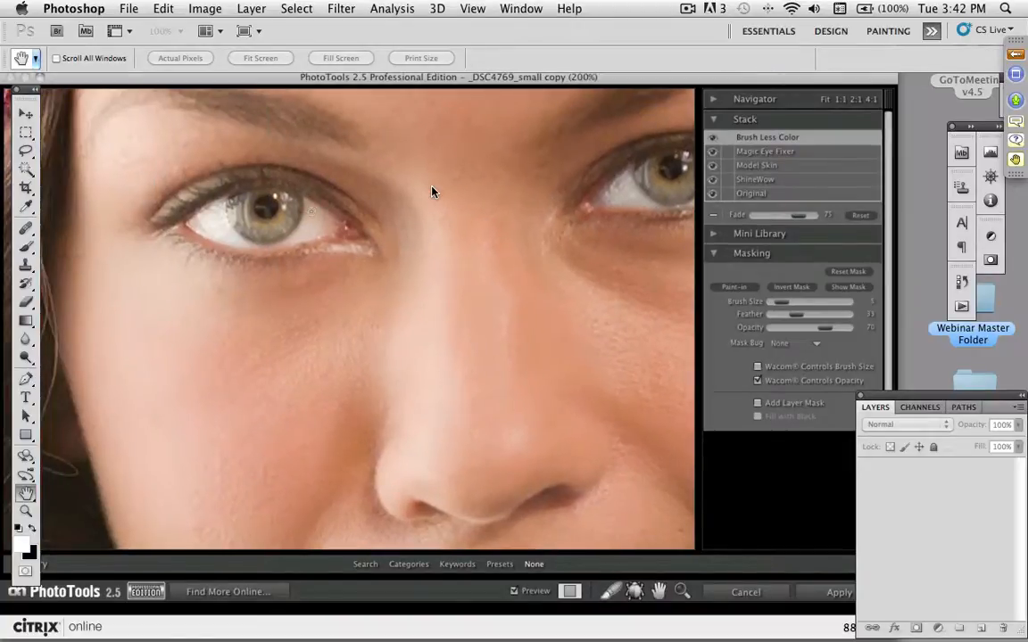
{"action": "mouse_move", "coordinate": [311, 211]}
{"action": "left_mouse_down"}
{"action": "mouse_move", "coordinate": [319, 223]}
{"action": "mouse_move", "coordinate": [298, 238]}
{"action": "mouse_move", "coordinate": [311, 225]}
{"action": "mouse_move", "coordinate": [296, 196]}
{"action": "mouse_move", "coordinate": [337, 225]}
{"action": "left_mouse_up"}
{"action": "mouse_move", "coordinate": [282, 250]}
{"action": "left_mouse_down"}
{"action": "mouse_move", "coordinate": [312, 215]}
{"action": "mouse_move", "coordinate": [275, 230]}
{"action": "left_mouse_up"}
{"action": "key", "text": "bracketleft"}
{"action": "key", "text": "bracketleft"}
{"action": "key", "text": "bracketright"}
{"action": "key", "text": "bracketright"}
{"action": "key", "text": "bracketright"}
{"action": "mouse_move", "coordinate": [217, 216]}
{"action": "left_mouse_down"}
{"action": "mouse_move", "coordinate": [186, 226]}
{"action": "mouse_move", "coordinate": [223, 201]}
{"action": "mouse_move", "coordinate": [187, 223]}
{"action": "mouse_move", "coordinate": [244, 243]}
{"action": "mouse_move", "coordinate": [225, 225]}
{"action": "mouse_move", "coordinate": [230, 205]}
{"action": "mouse_move", "coordinate": [222, 209]}
{"action": "mouse_move", "coordinate": [253, 243]}
{"action": "mouse_move", "coordinate": [221, 205]}
{"action": "mouse_move", "coordinate": [188, 192]}
{"action": "left_mouse_up"}
{"action": "key", "text": "]"}
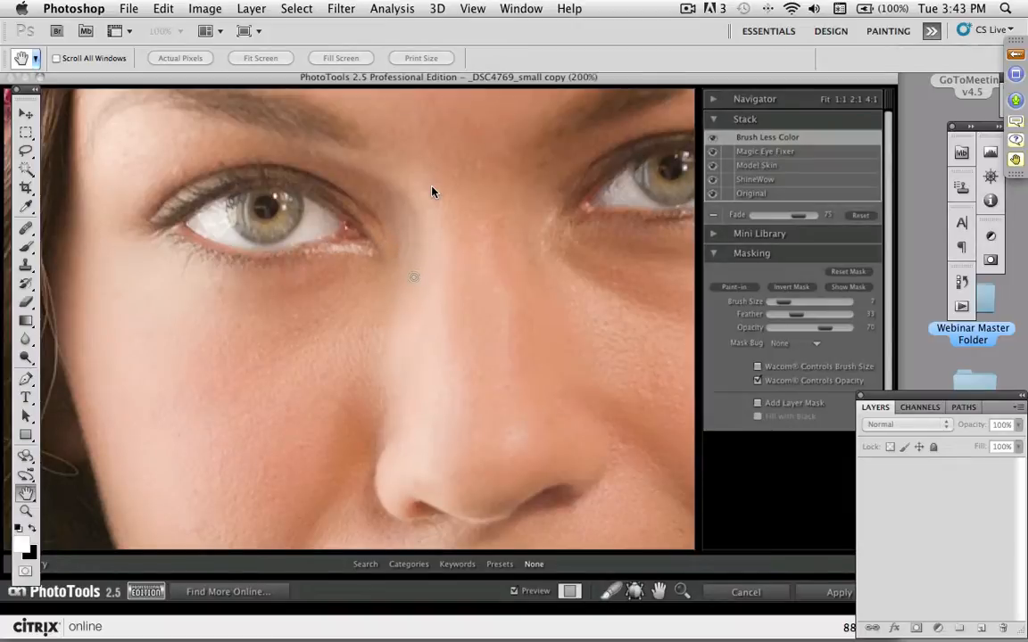
- Review the face at 100% zoom and set the Brush Less Color fade to 62
{"action": "key", "text": "super+minus"}
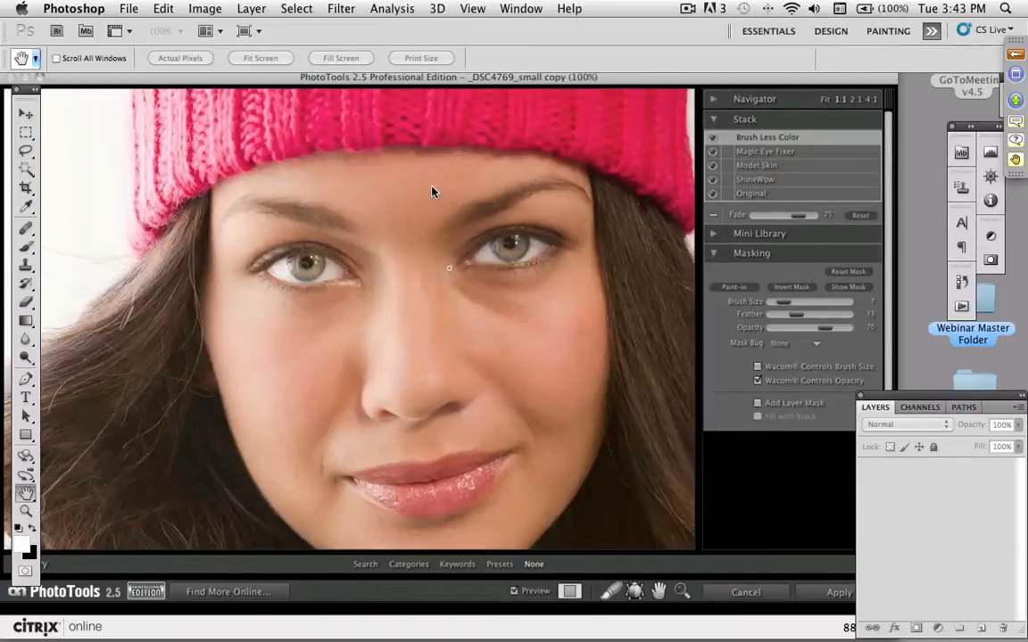
{"action": "key", "text": "space"}
{"action": "left_click_drag", "start_coordinate": [434, 272], "coordinate": [403, 278]}
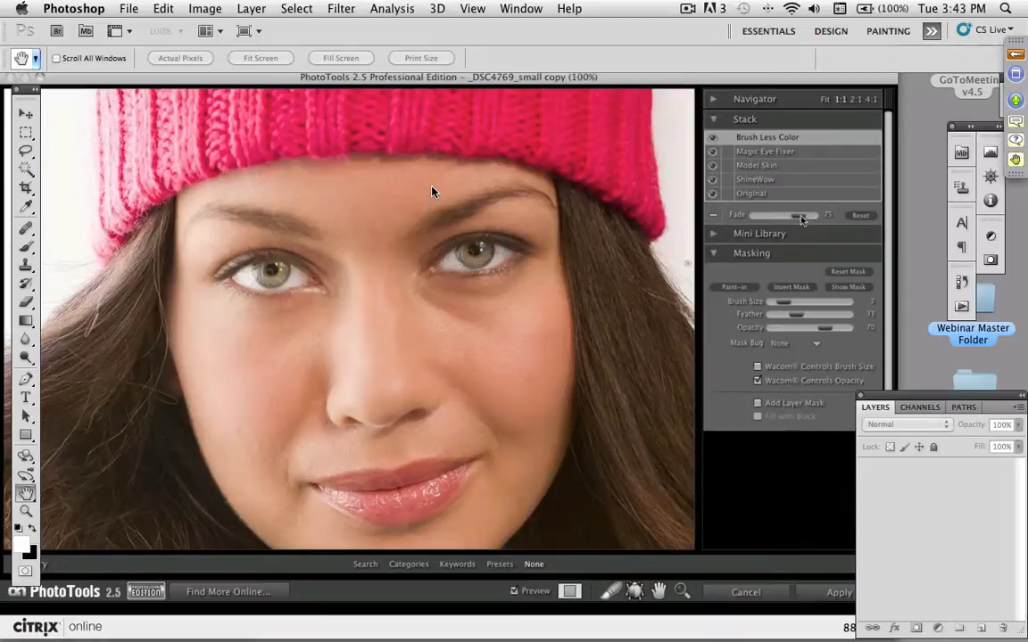
{"action": "mouse_move", "coordinate": [779, 219]}
{"action": "left_mouse_down"}
{"action": "mouse_move", "coordinate": [829, 217]}
{"action": "mouse_move", "coordinate": [798, 220]}
{"action": "left_mouse_up"}
{"action": "left_click_drag", "start_coordinate": [792, 218], "coordinate": [791, 220]}
{"action": "left_click_drag", "start_coordinate": [279, 286], "coordinate": [274, 288]}
- Add the Brush Darker effect from the Basic Brushes category to the stack
{"action": "left_click", "coordinate": [408, 564]}
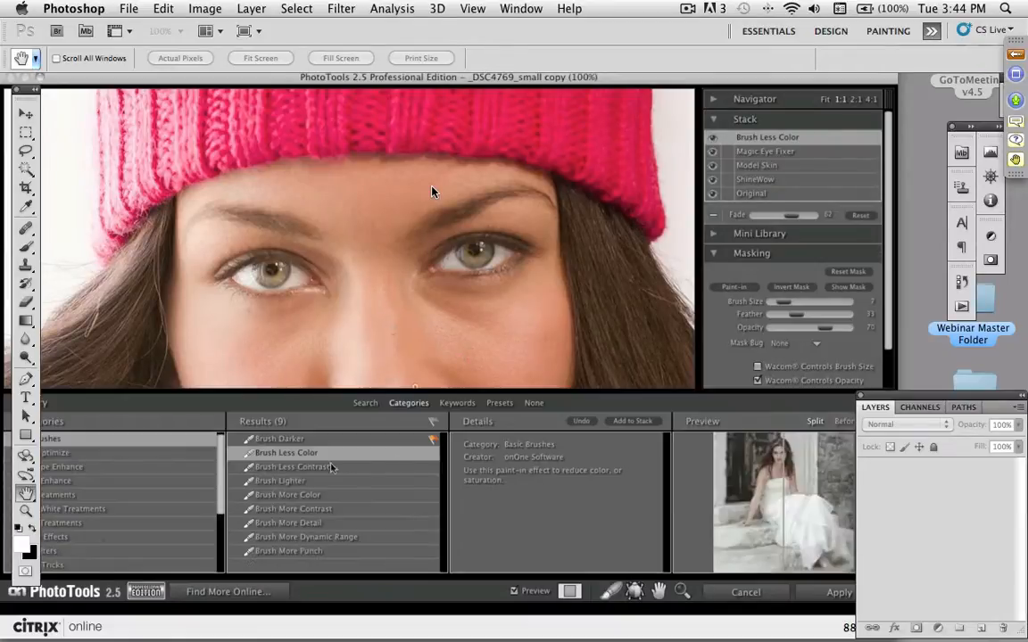
{"action": "left_click", "coordinate": [279, 439]}
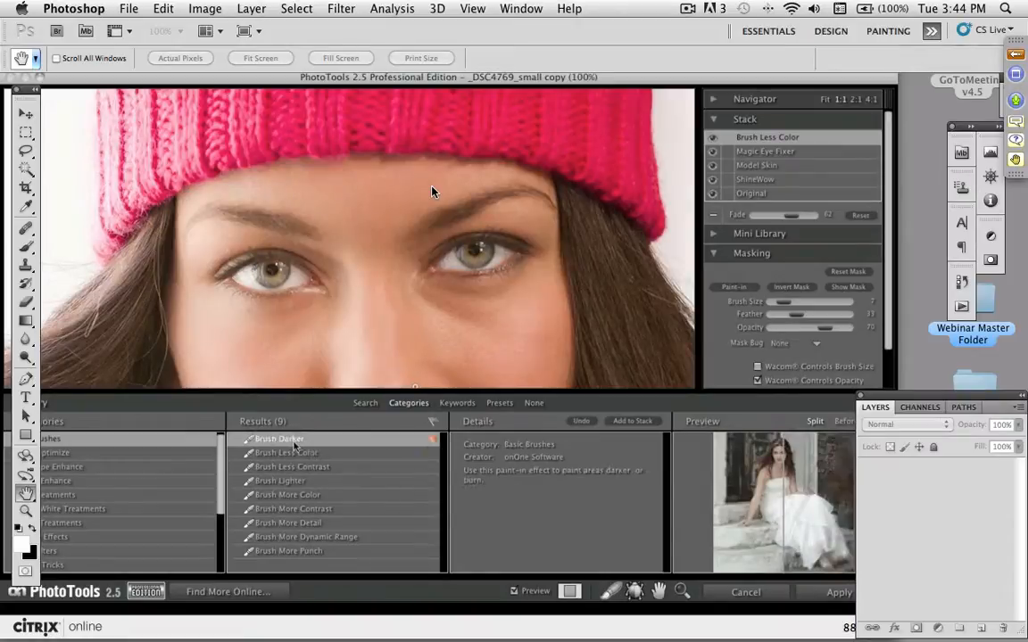
{"action": "left_click", "coordinate": [651, 423]}
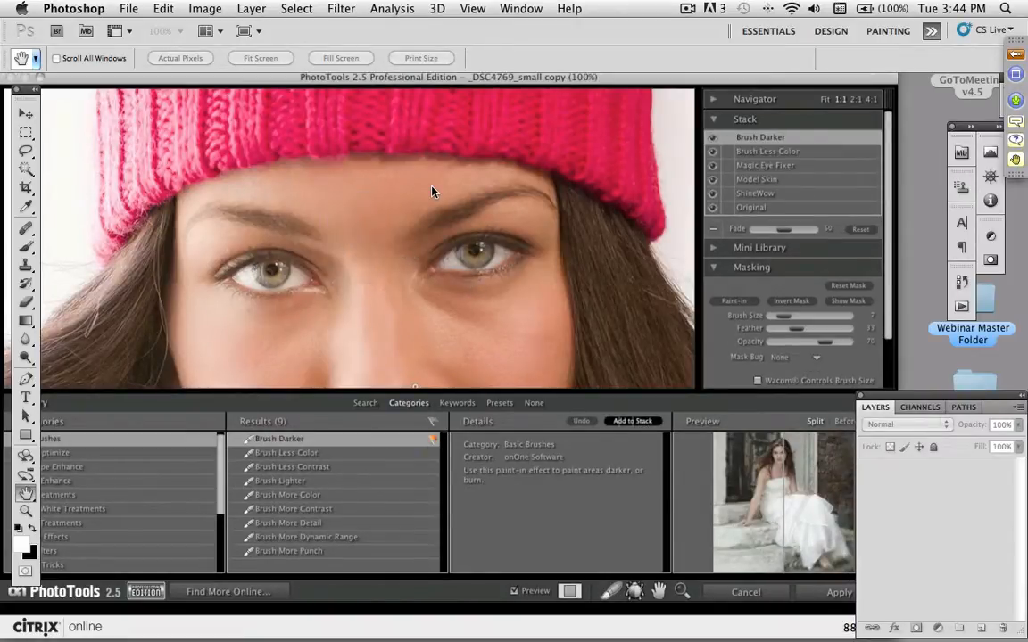
- Paint Brush Darker over the irises of both eyes with a slightly smaller brush and set its fade to 19
{"action": "key", "text": "super+l"}
{"action": "key", "text": "super+plus"}
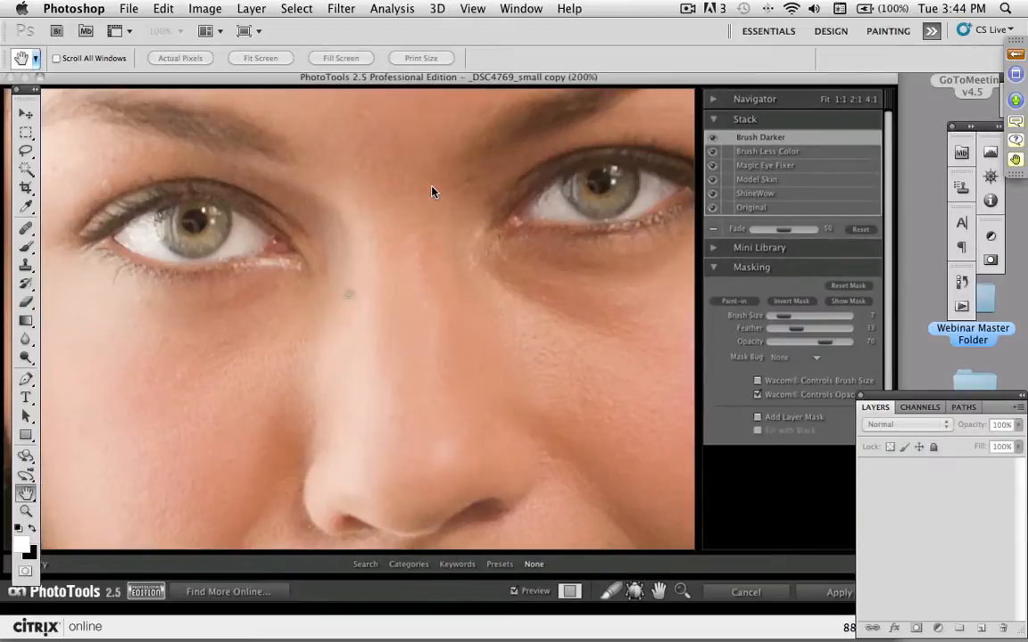
{"action": "key", "text": "bracketleft"}
{"action": "key", "text": "bracketleft"}
{"action": "mouse_move", "coordinate": [231, 211]}
{"action": "left_mouse_down"}
{"action": "mouse_move", "coordinate": [221, 244]}
{"action": "mouse_move", "coordinate": [143, 204]}
{"action": "mouse_move", "coordinate": [189, 256]}
{"action": "mouse_move", "coordinate": [143, 182]}
{"action": "mouse_move", "coordinate": [145, 202]}
{"action": "mouse_move", "coordinate": [94, 205]}
{"action": "mouse_move", "coordinate": [138, 179]}
{"action": "mouse_move", "coordinate": [176, 195]}
{"action": "mouse_move", "coordinate": [227, 193]}
{"action": "mouse_move", "coordinate": [244, 207]}
{"action": "mouse_move", "coordinate": [179, 193]}
{"action": "mouse_move", "coordinate": [488, 270]}
{"action": "left_mouse_up"}
{"action": "mouse_move", "coordinate": [638, 174]}
{"action": "left_mouse_down"}
{"action": "mouse_move", "coordinate": [634, 194]}
{"action": "mouse_move", "coordinate": [607, 216]}
{"action": "left_mouse_up"}
{"action": "mouse_move", "coordinate": [568, 176]}
{"action": "left_mouse_down"}
{"action": "mouse_move", "coordinate": [577, 206]}
{"action": "mouse_move", "coordinate": [596, 216]}
{"action": "mouse_move", "coordinate": [624, 209]}
{"action": "left_mouse_up"}
{"action": "left_click_drag", "start_coordinate": [763, 236], "coordinate": [769, 232]}
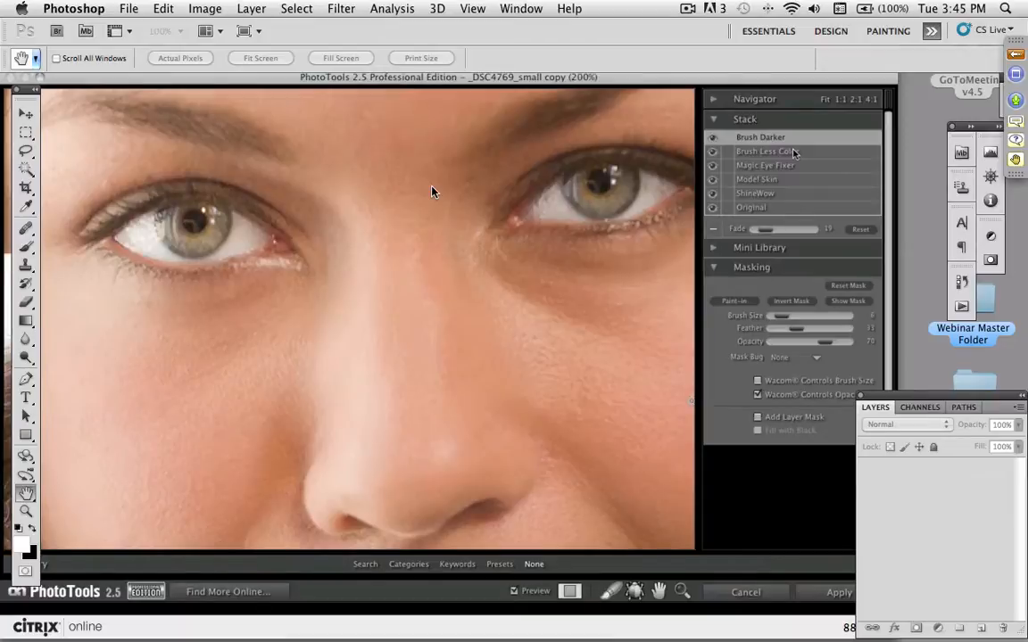
- Compare the whole face before and after the effects side by side at 66.66% zoom
{"action": "key", "text": "super+minus"}
{"action": "key", "text": "super+minus"}
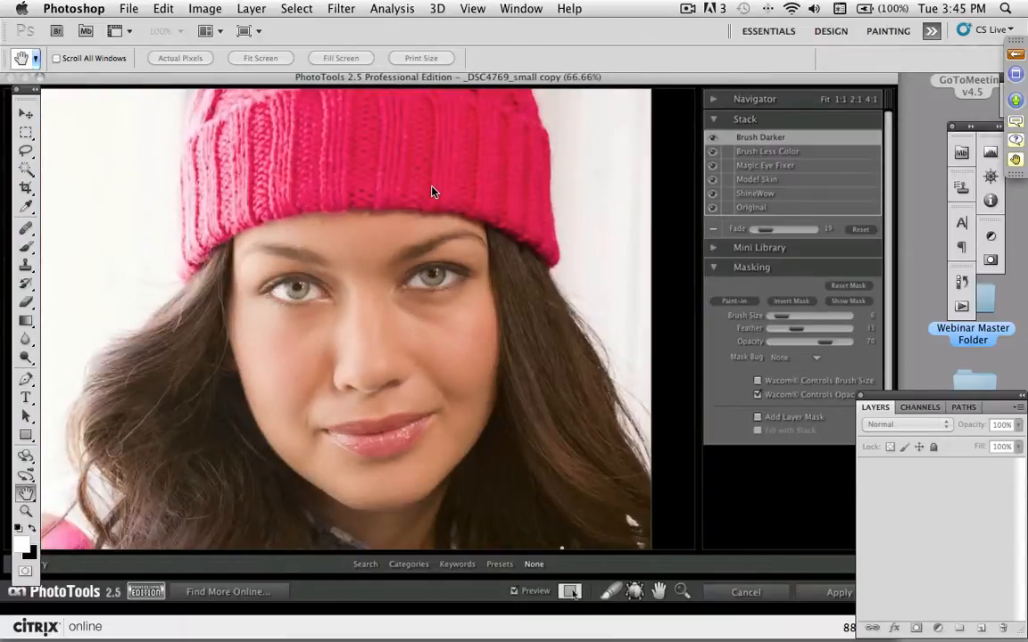
{"action": "left_click", "coordinate": [571, 593]}
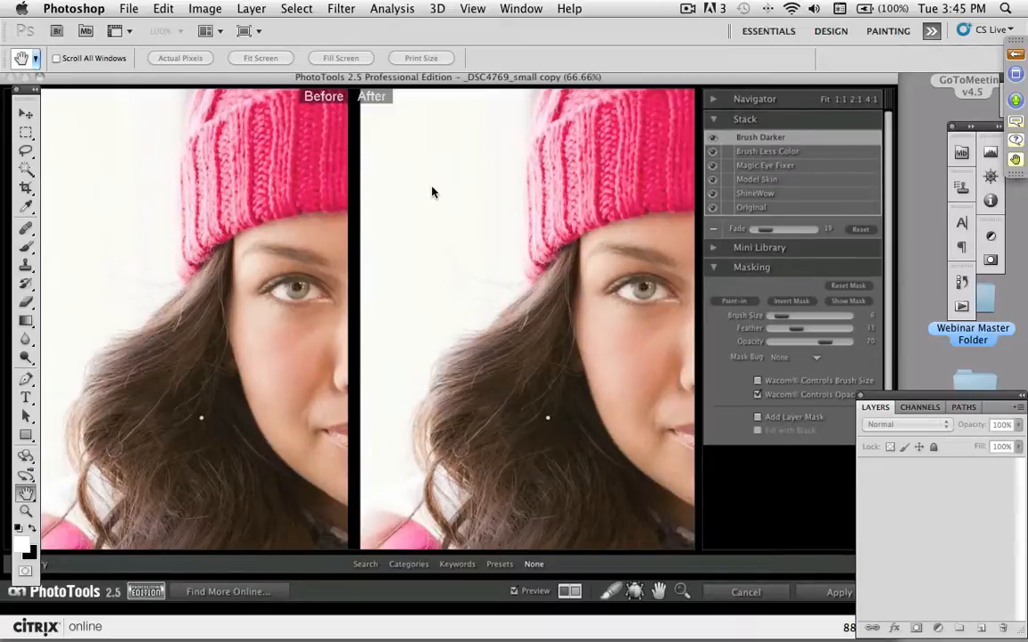
{"action": "left_click_drag", "start_coordinate": [603, 383], "coordinate": [425, 365]}
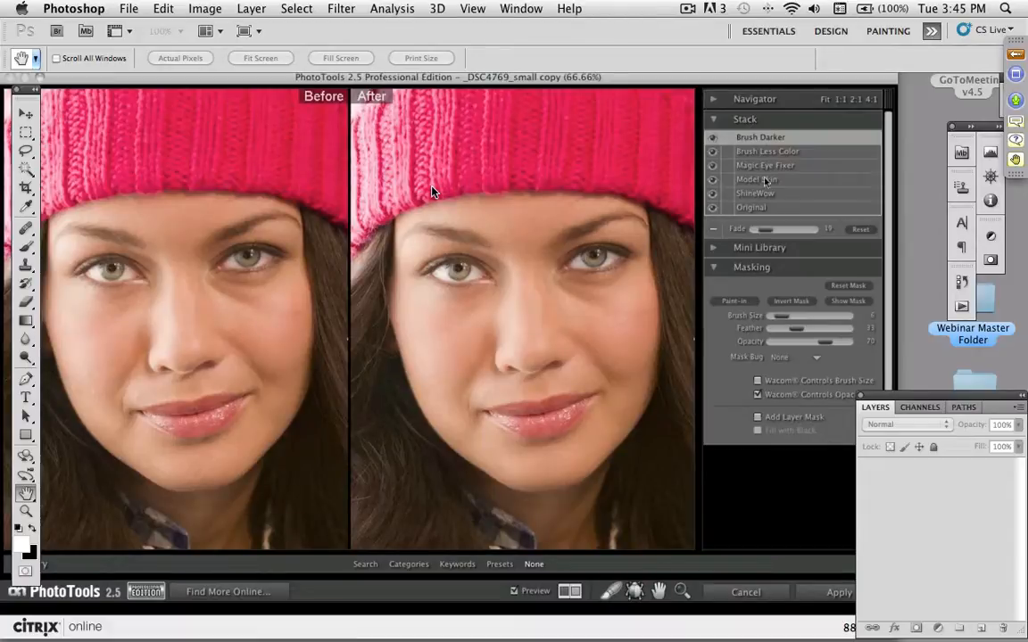
- Review the stack one layer at a time from Original up through ShineWow, Model Skin, Magic Eye Fixer and Brush Less Color to Brush Darker
{"action": "left_click", "coordinate": [774, 208]}
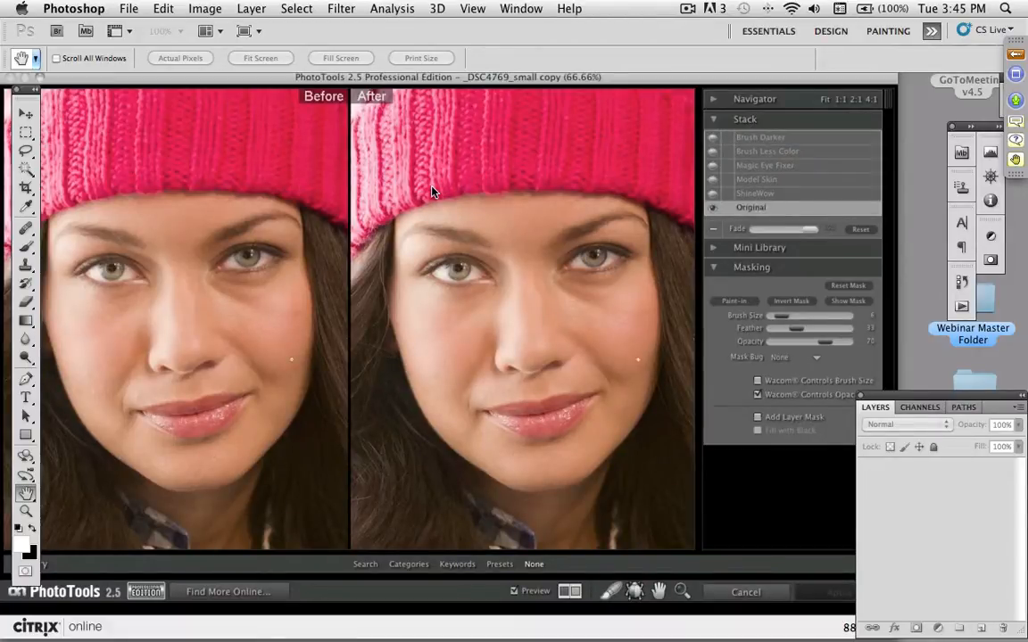
{"action": "left_click", "coordinate": [785, 195]}
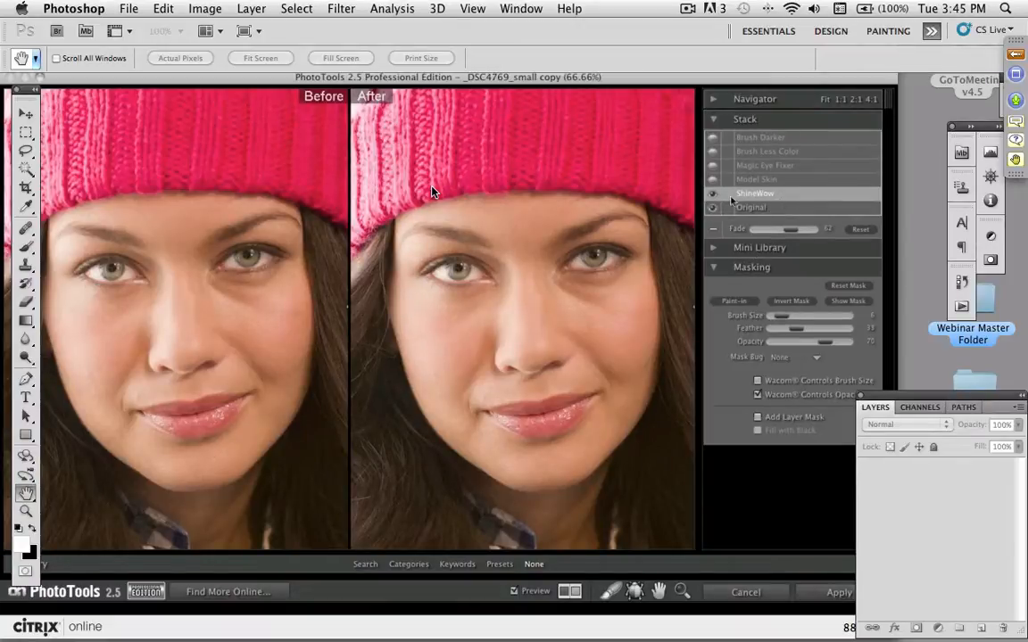
{"action": "left_click", "coordinate": [777, 182]}
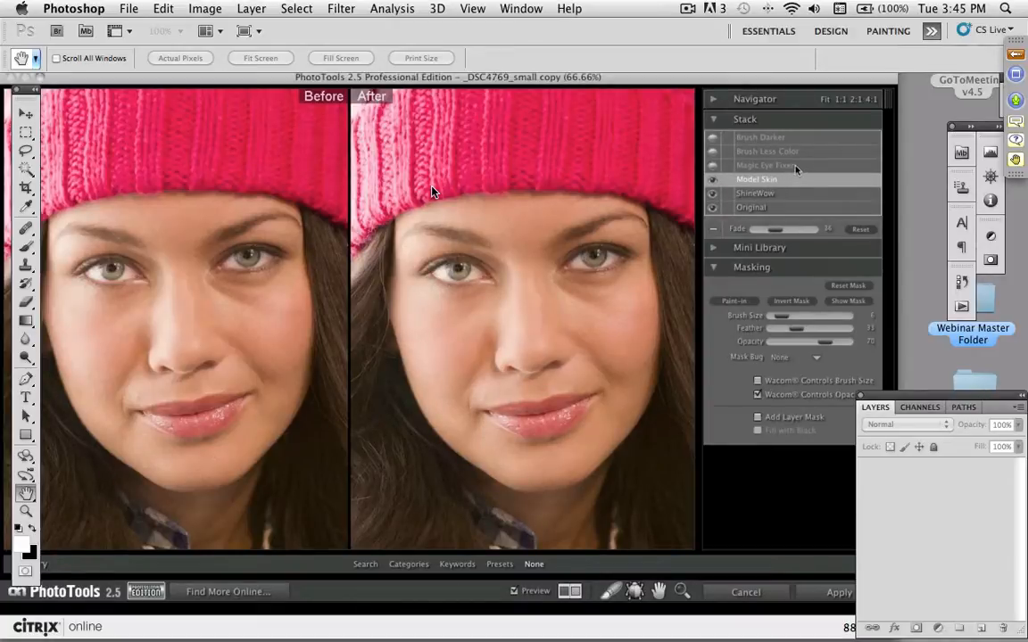
{"action": "left_click", "coordinate": [795, 167]}
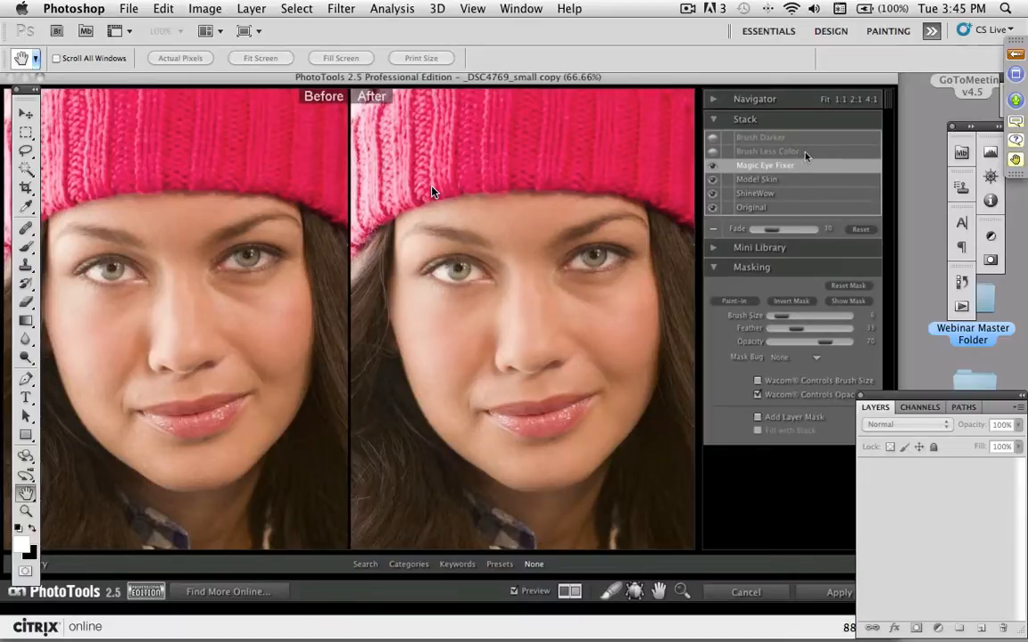
{"action": "left_click", "coordinate": [803, 152]}
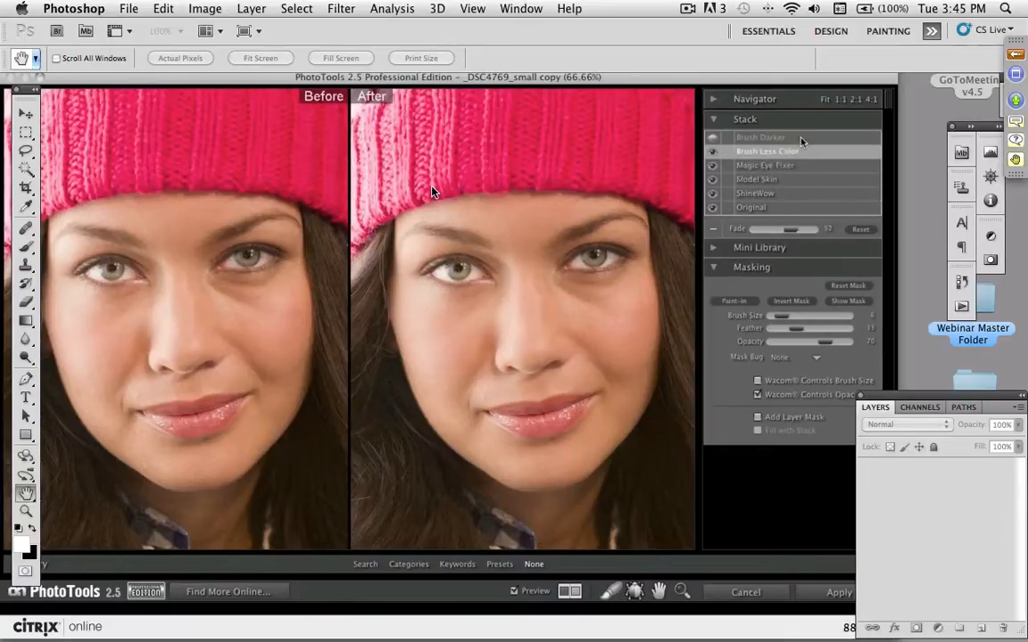
{"action": "left_click", "coordinate": [802, 140]}
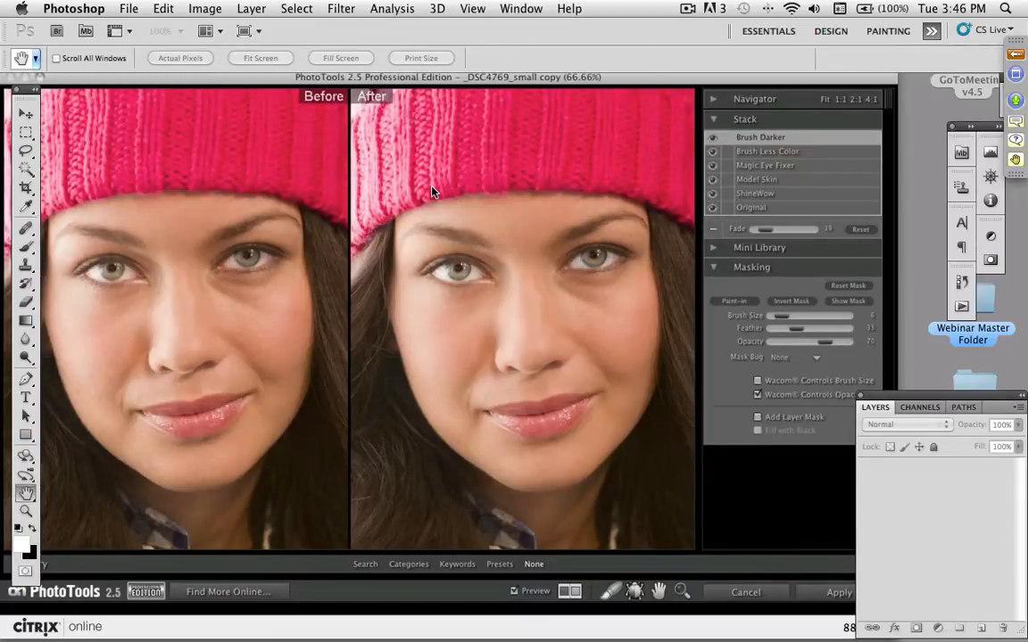
- Start saving the effect stack as a new preset named My Portrait Starter
{"action": "left_click", "coordinate": [118, 9]}
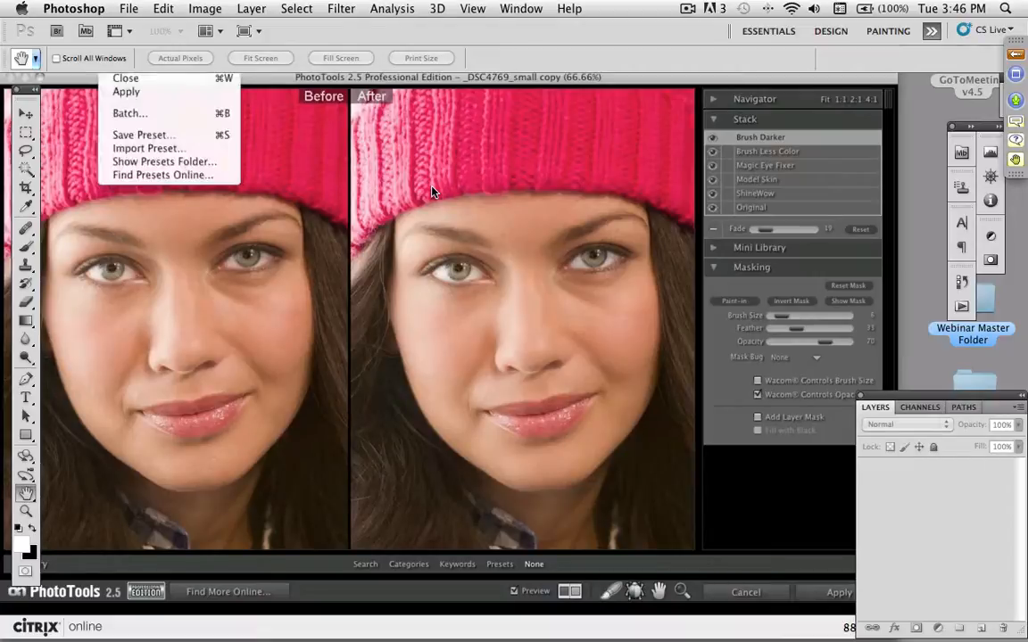
{"action": "left_click", "coordinate": [125, 135]}
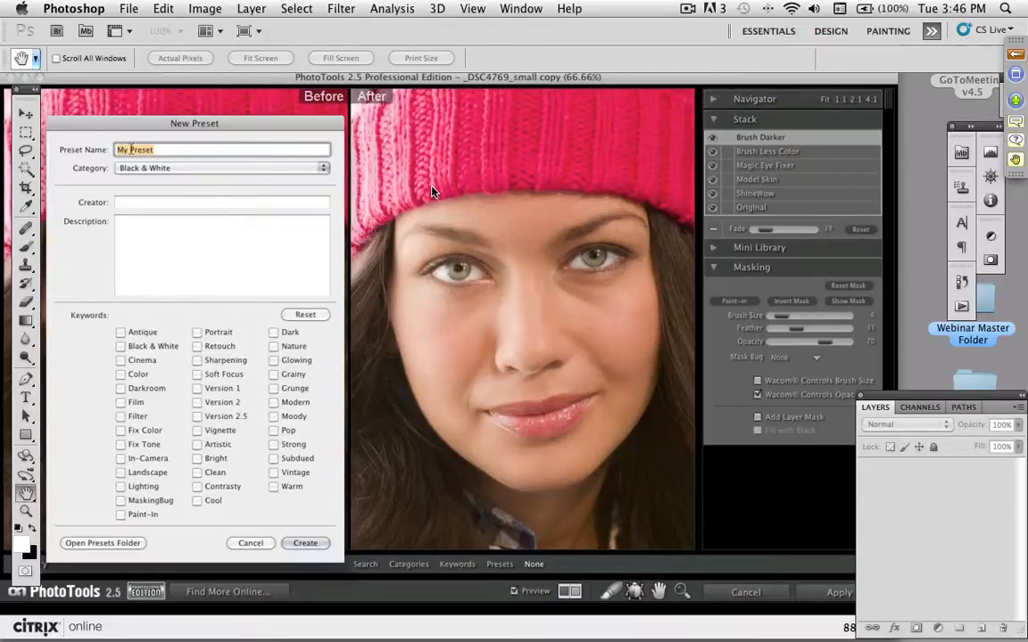
{"action": "left_click", "coordinate": [156, 167]}
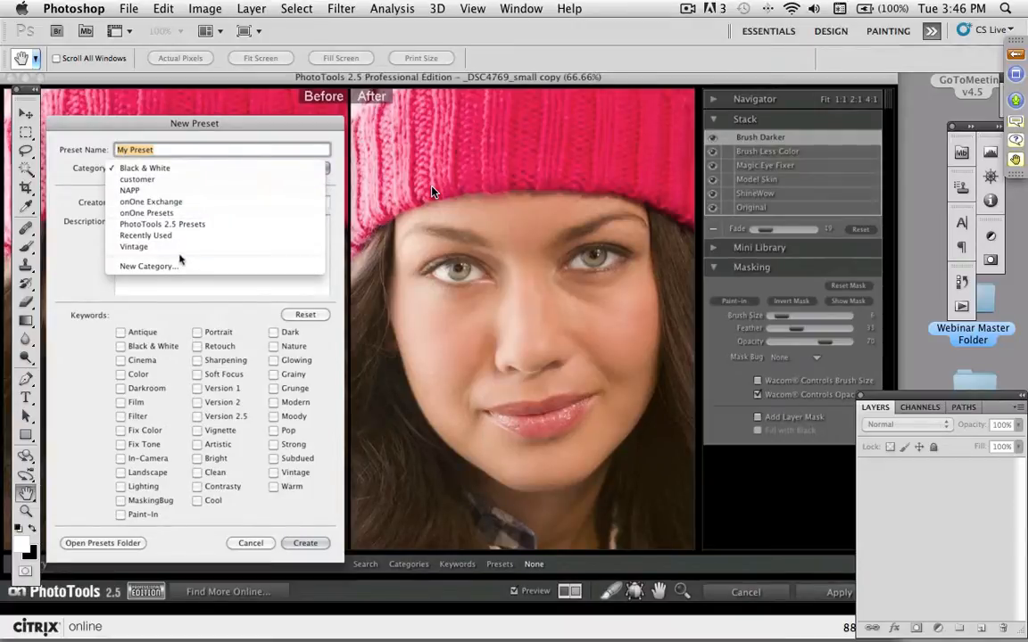
{"action": "left_click", "coordinate": [157, 133]}
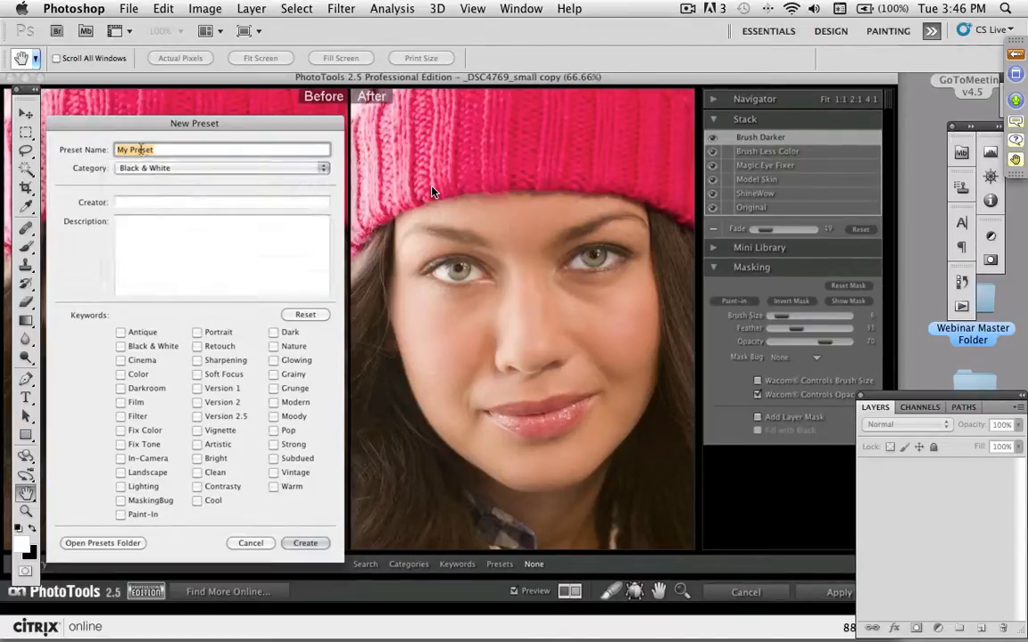
{"action": "type", "text": "My "}
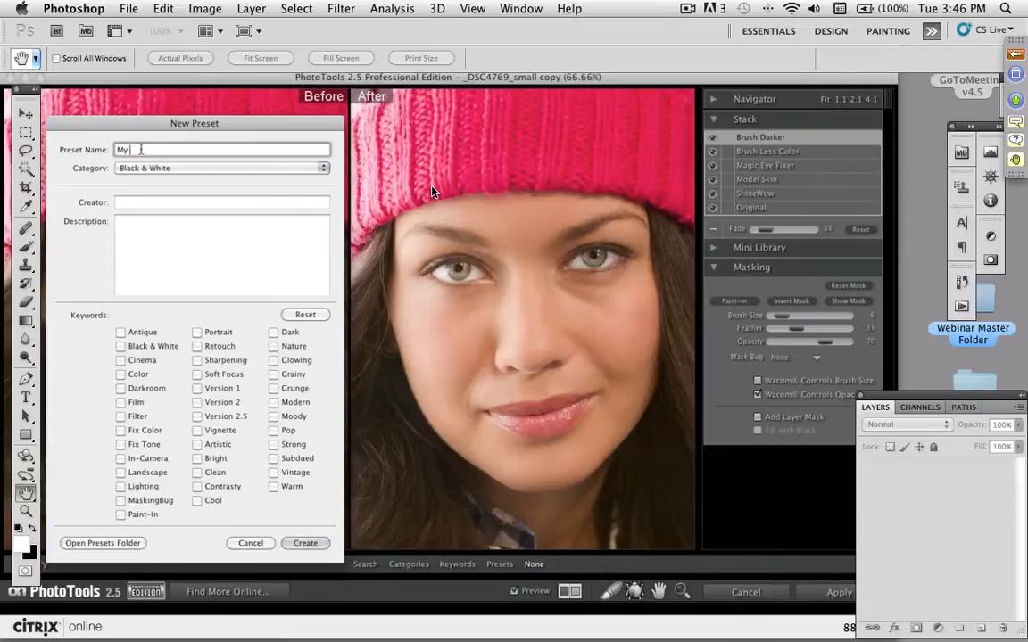
{"action": "type", "text": "Portrait Starter"}
- Create a new preset category named Studio and assign the preset to it
{"action": "left_click", "coordinate": [202, 168]}
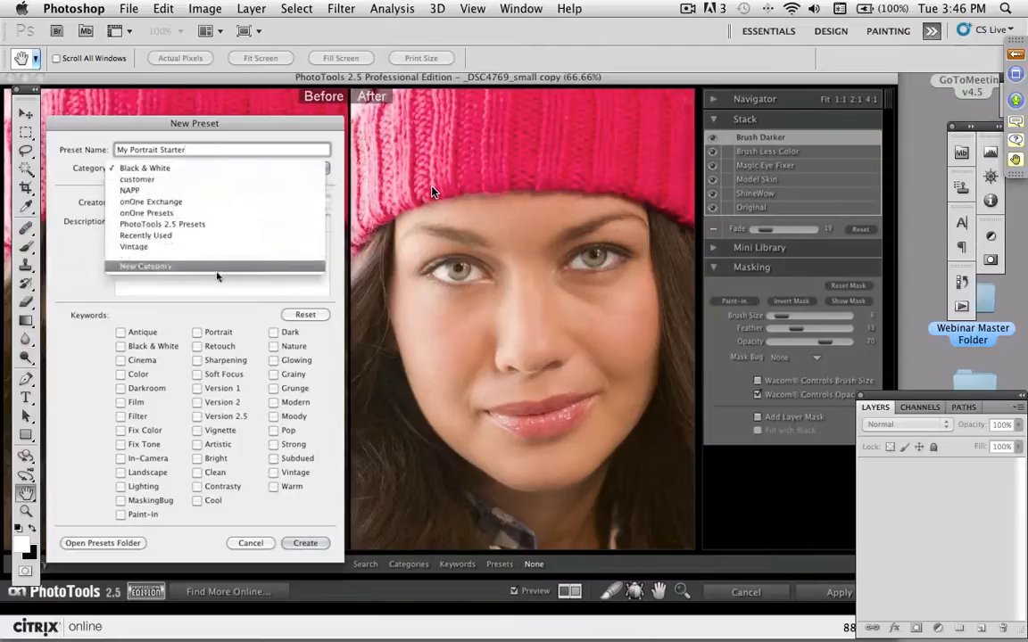
{"action": "left_click", "coordinate": [217, 277]}
{"action": "left_click", "coordinate": [180, 166]}
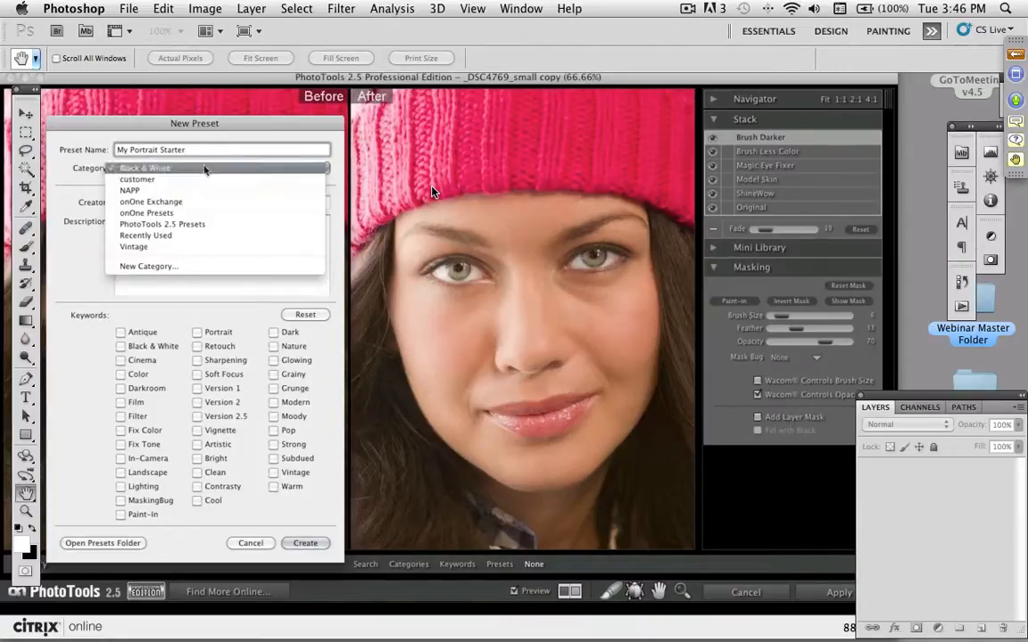
{"action": "left_click", "coordinate": [205, 267]}
{"action": "type", "text": "Stud"}
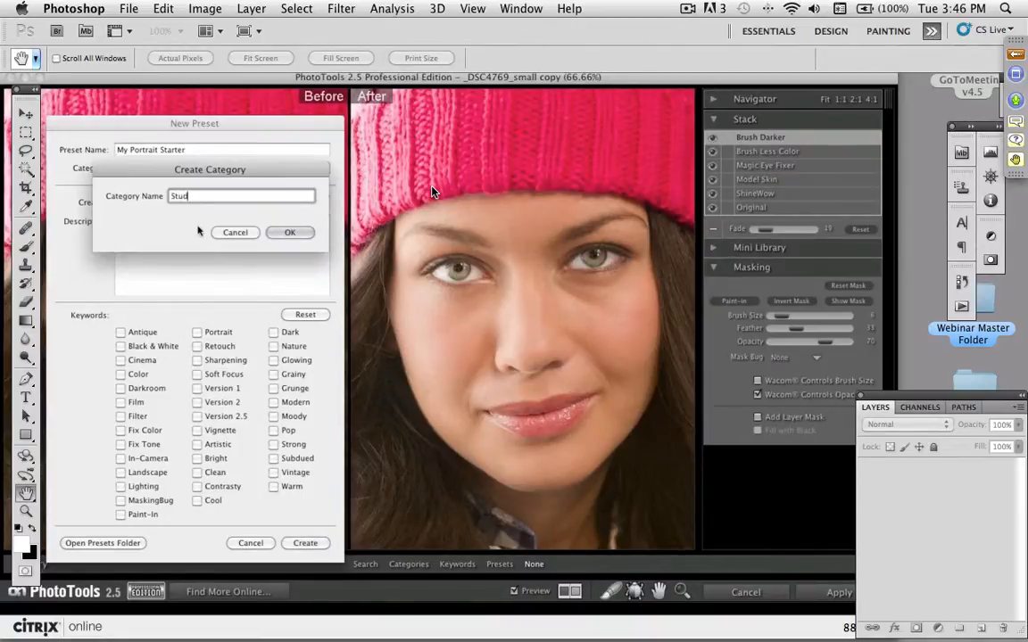
{"action": "type", "text": "io"}
{"action": "left_click", "coordinate": [291, 234]}
- Enter the creator's first name for the preset and open its description for editing
{"action": "left_click", "coordinate": [179, 201]}
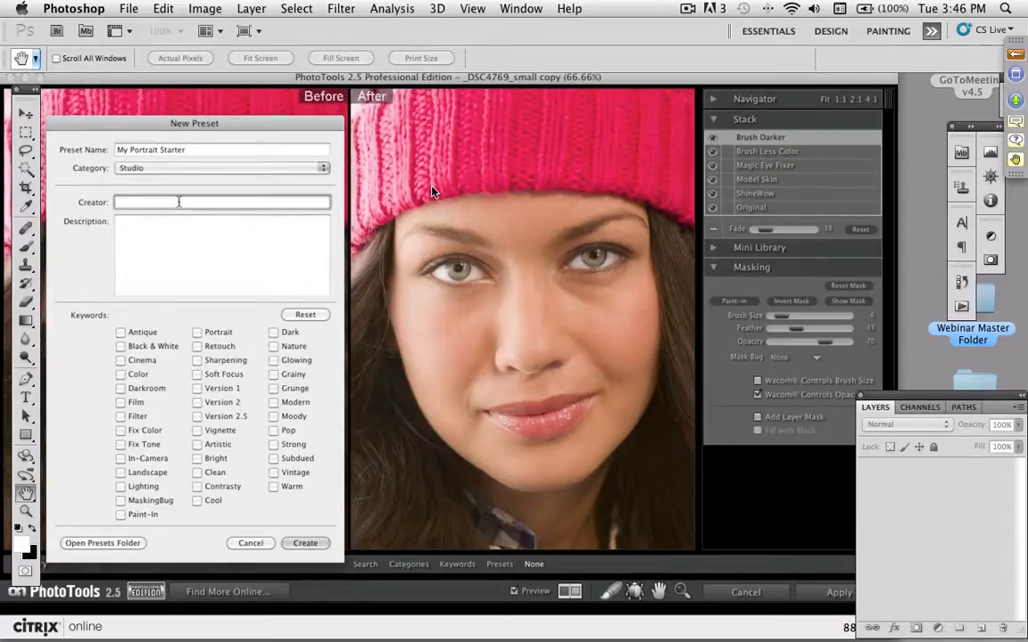
{"action": "type", "text": "Dan"}
{"action": "left_click", "coordinate": [206, 227]}
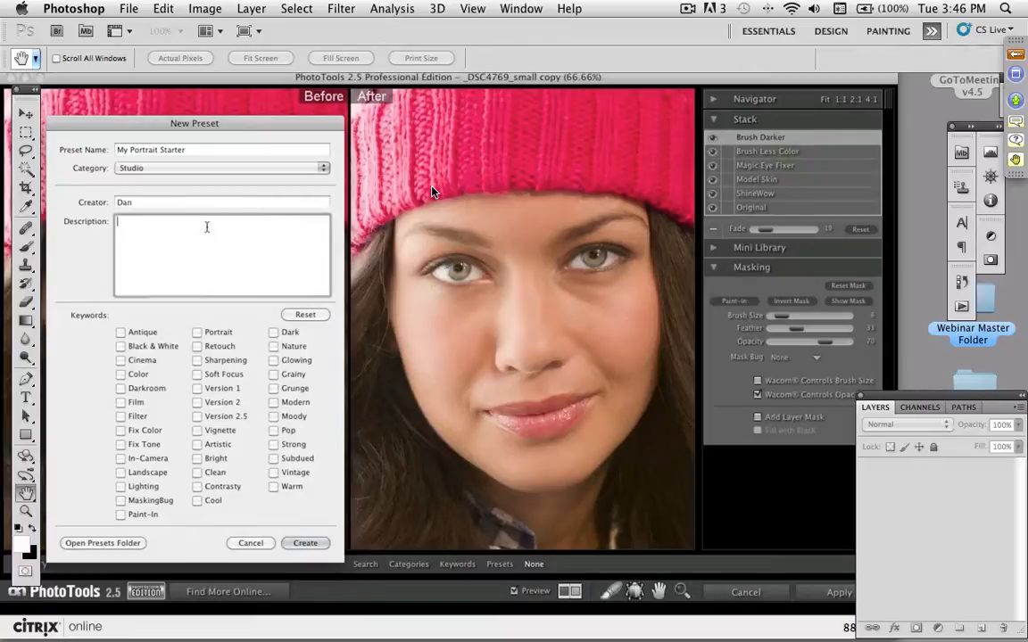